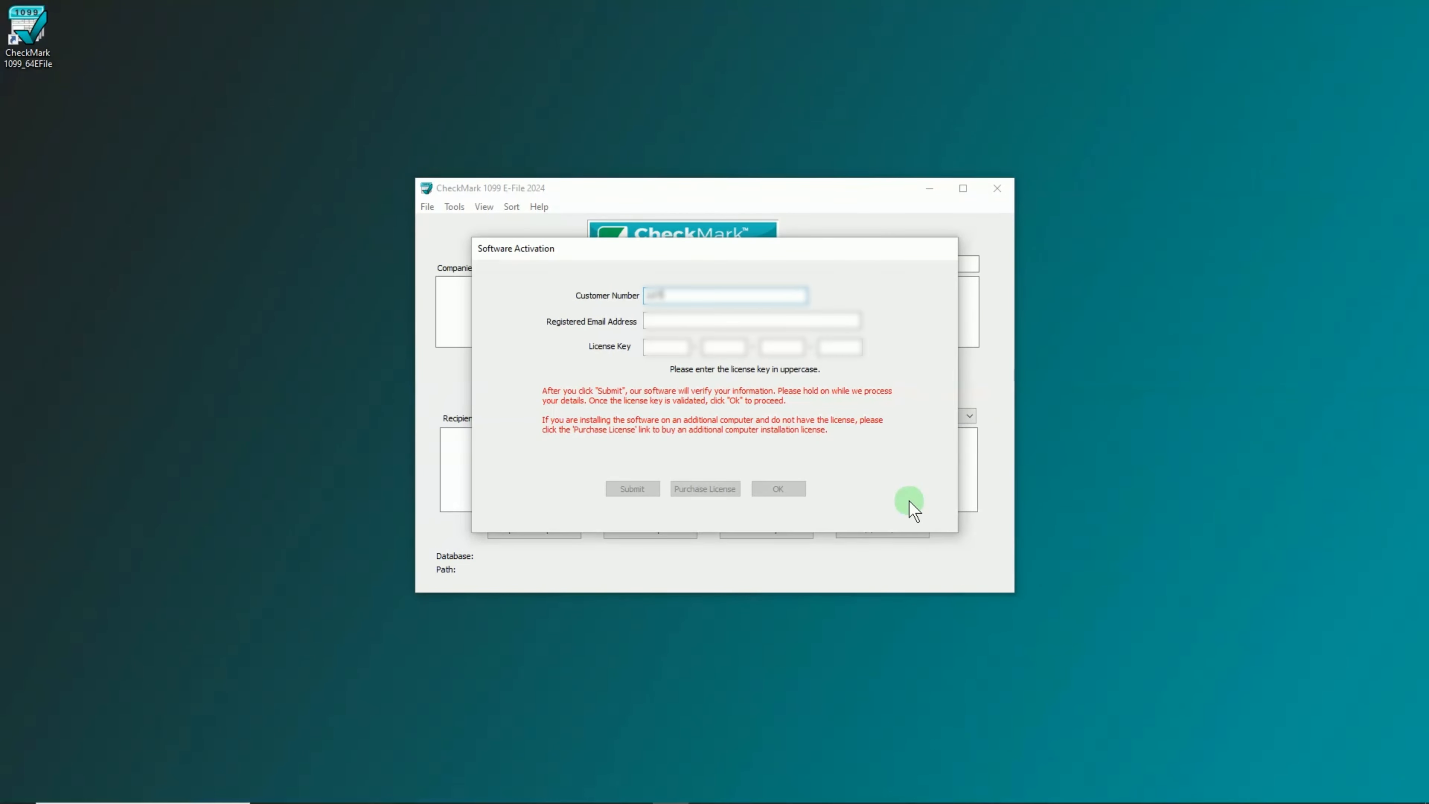
Step: Enter the customer number, registered e-mail address and full license key, then submit the activation
text(839)
click(804, 322)
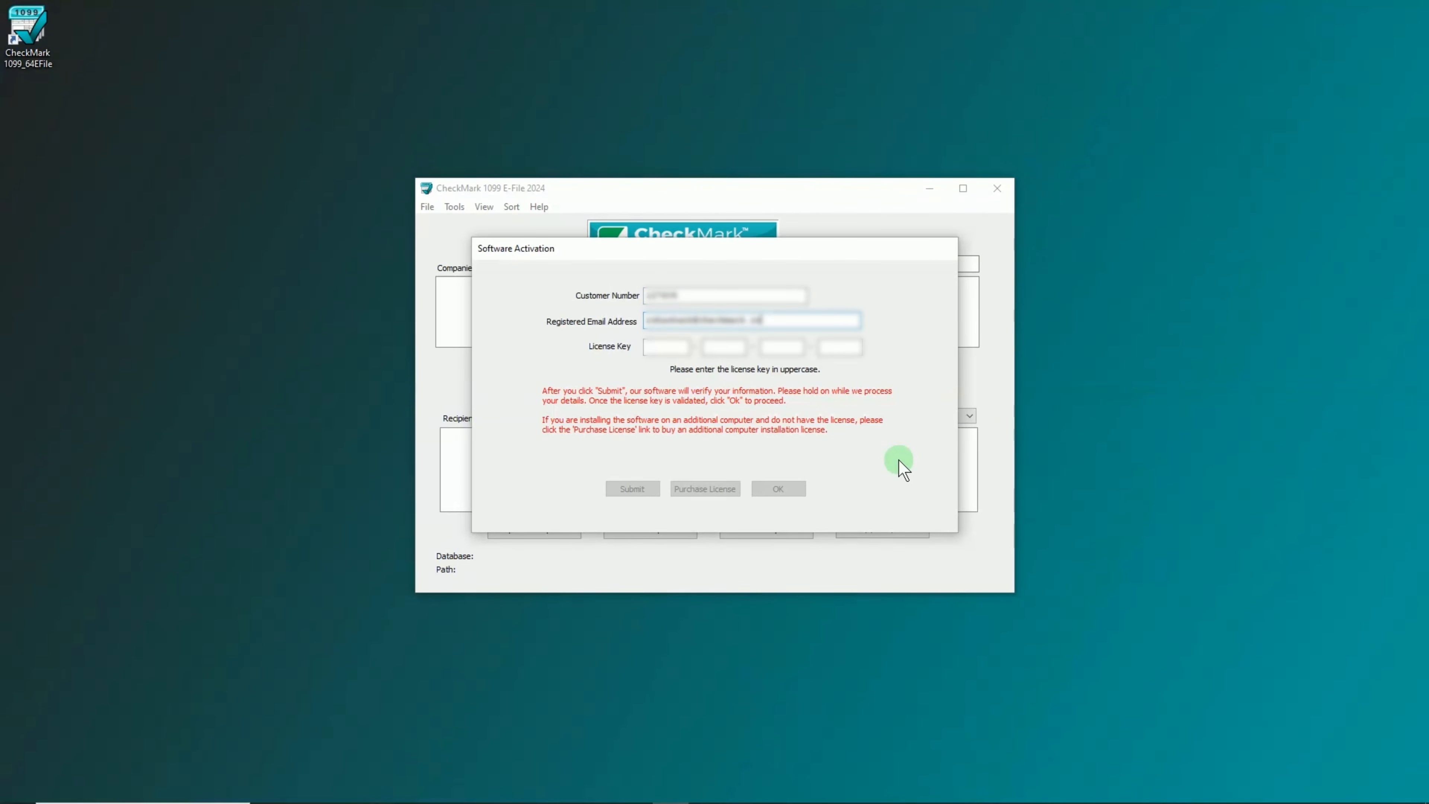
key(Tab)
key(Tab)
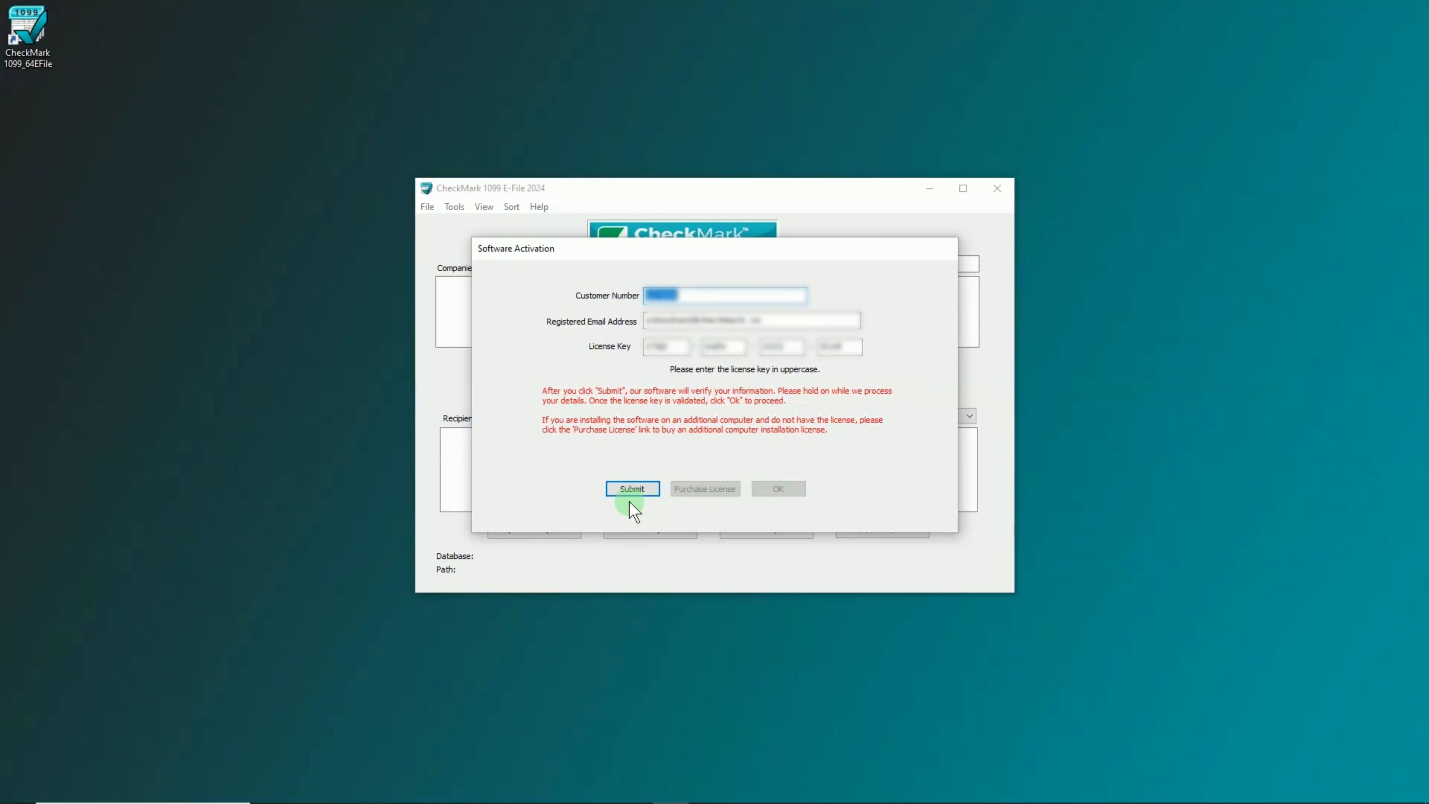
click(648, 490)
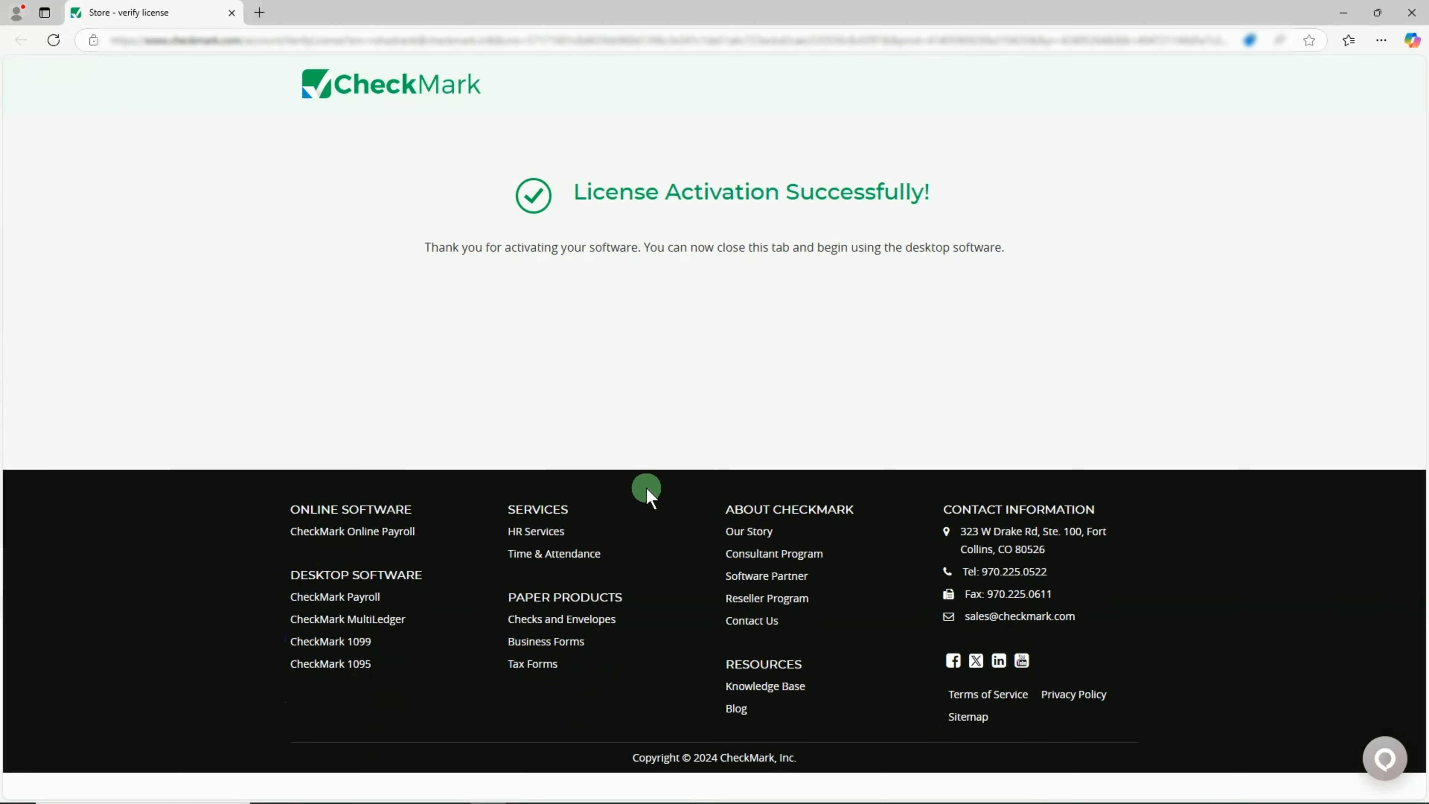
Step: Close the browser showing the License Activation Successfully page
click(1411, 12)
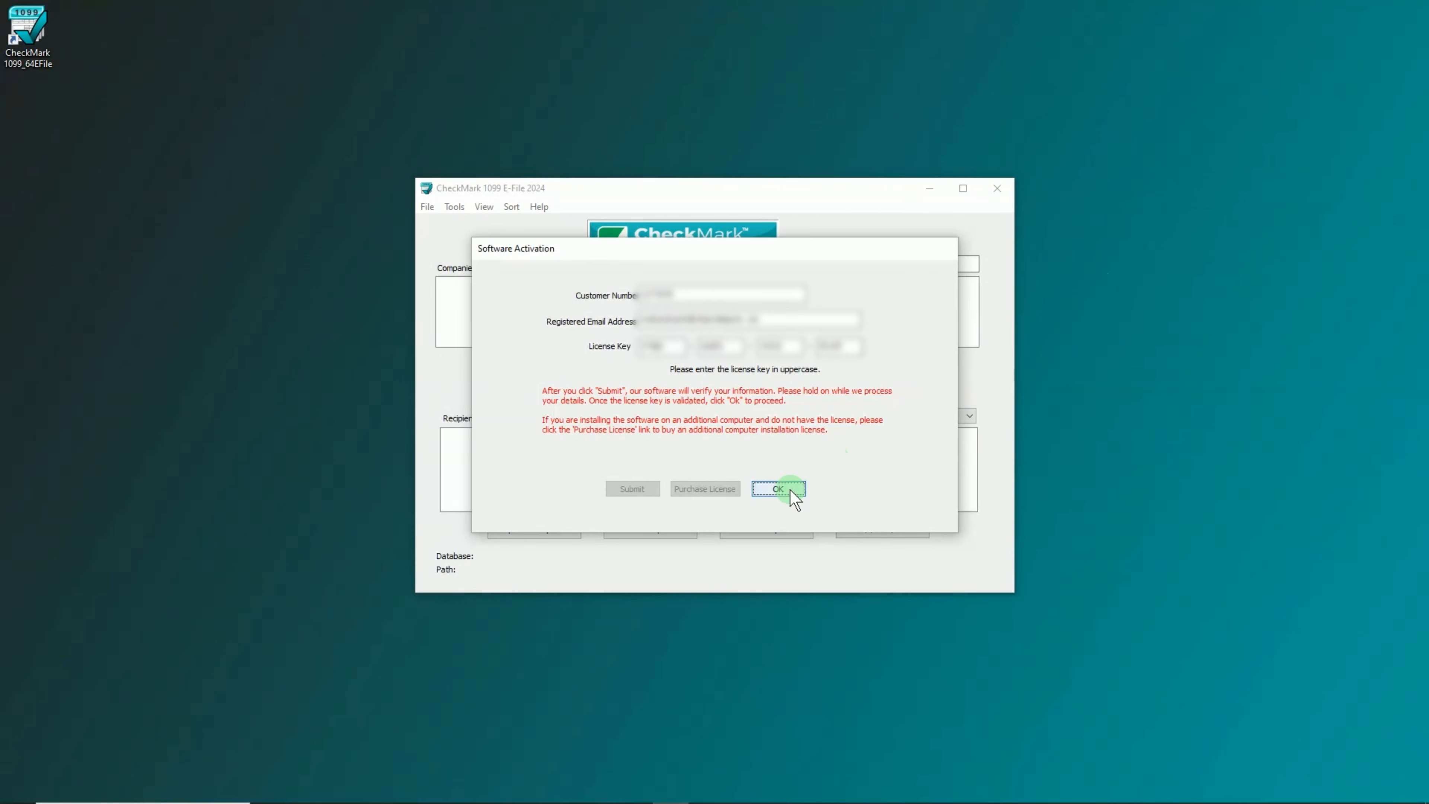
Step: Confirm the Software Activation dialog and dismiss the Important Information message
click(778, 489)
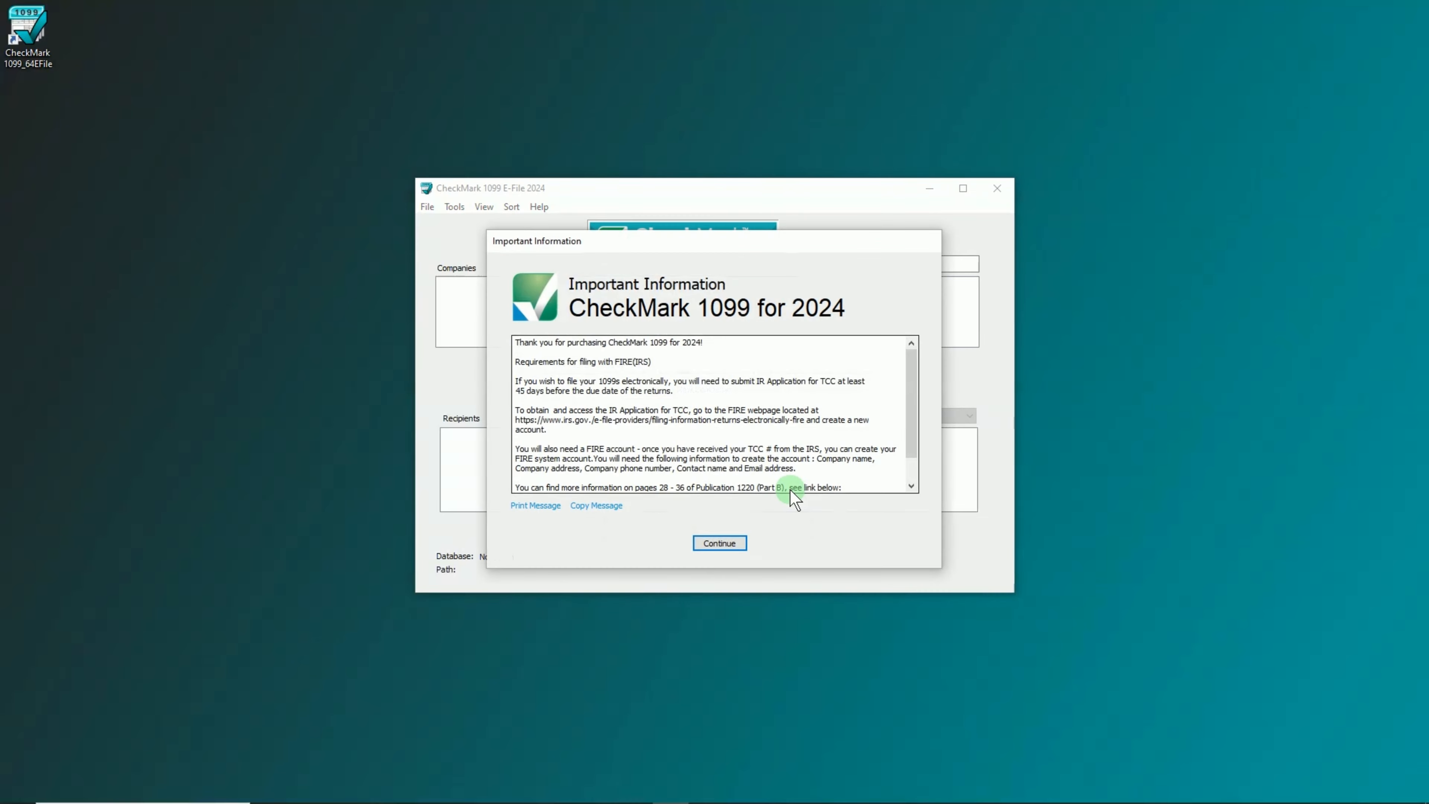
scroll(789, 488, down, 2)
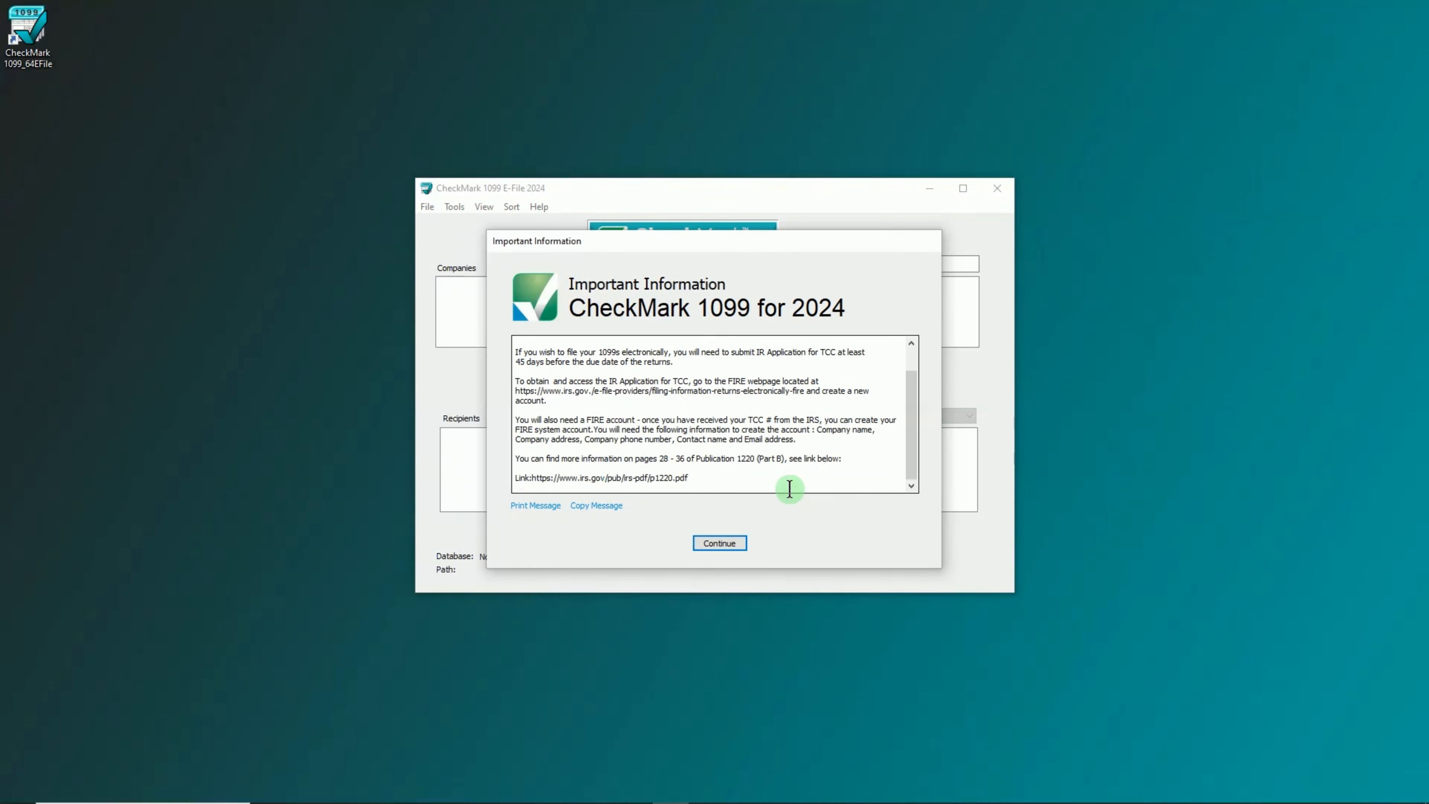
click(732, 544)
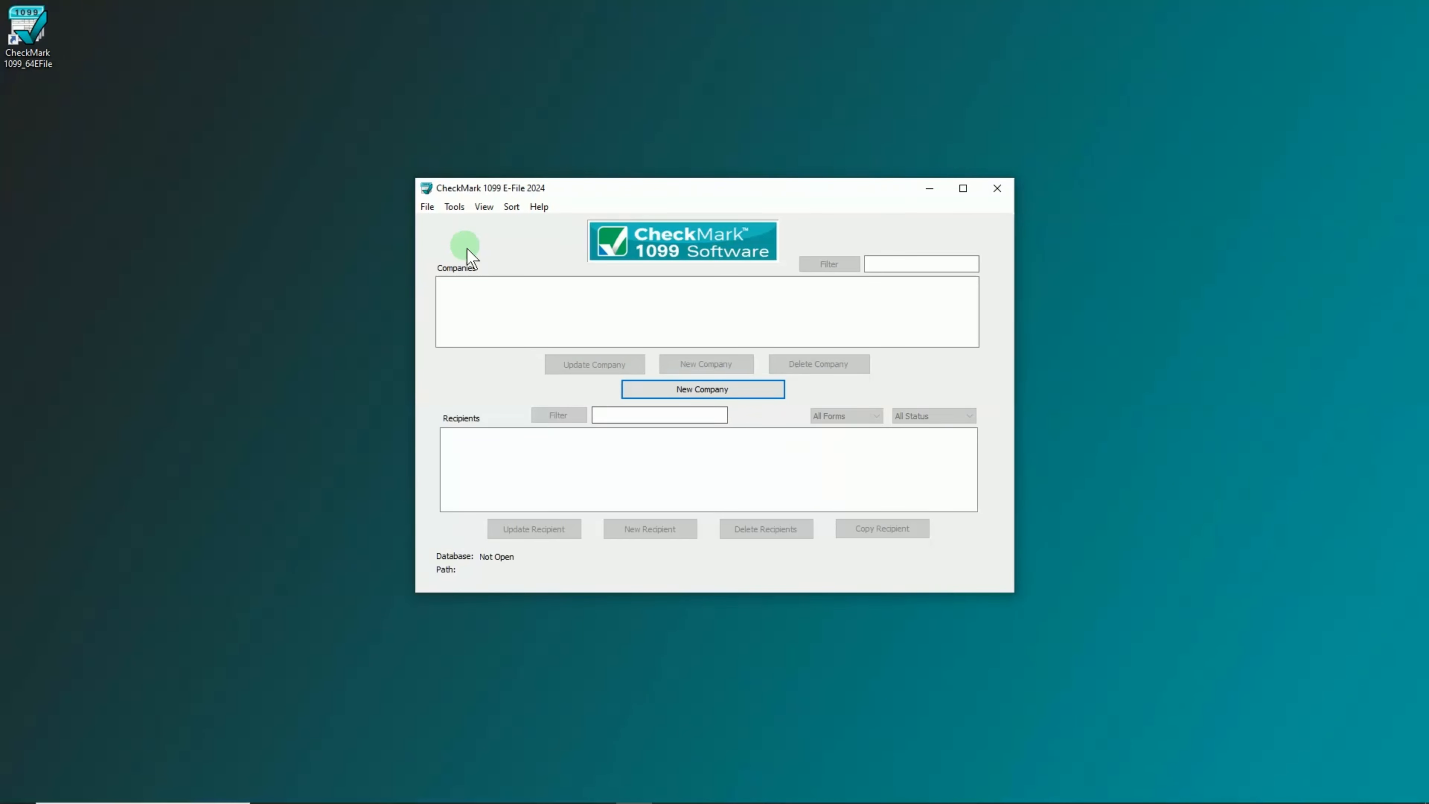
Step: Create a new company database named 'New 1'
click(427, 207)
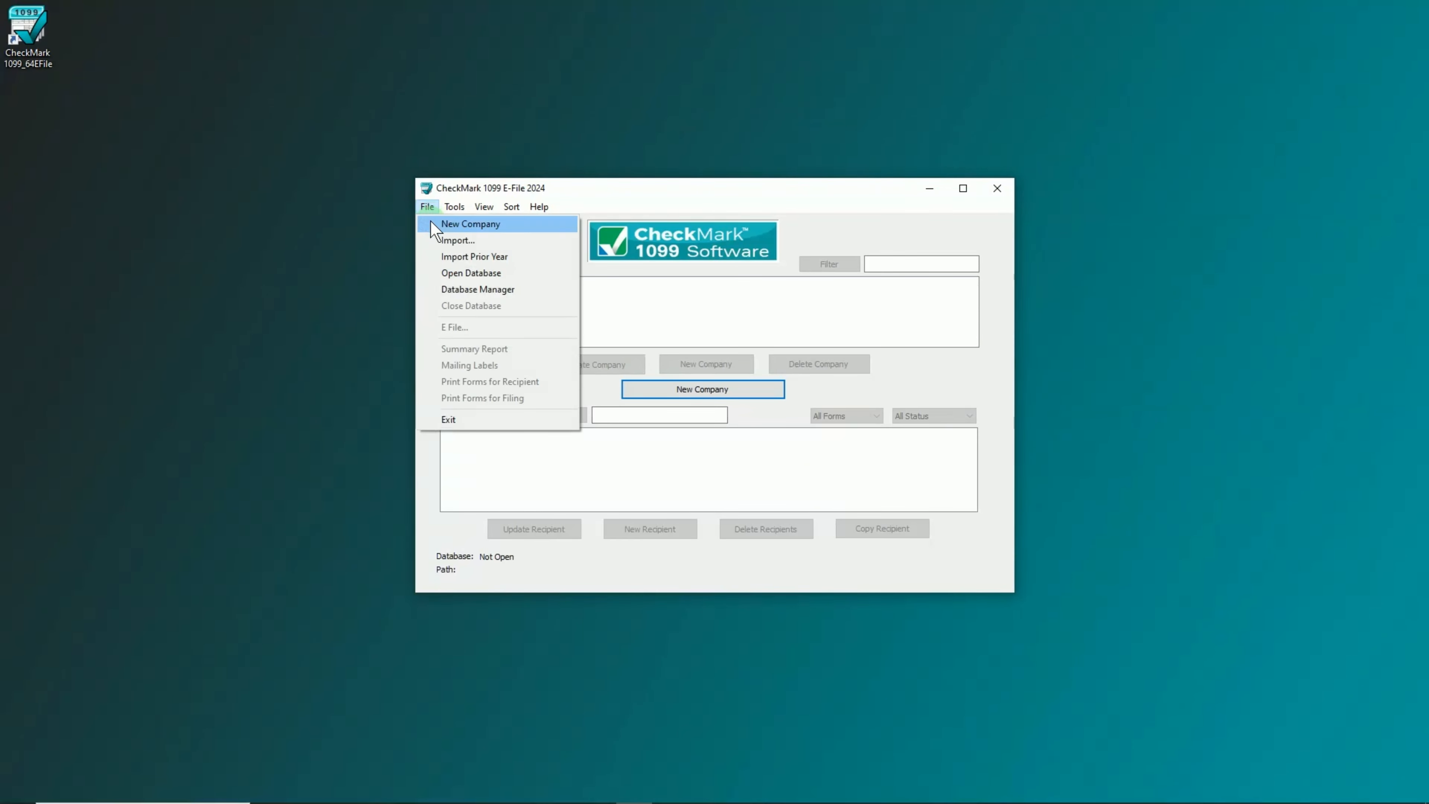
click(436, 225)
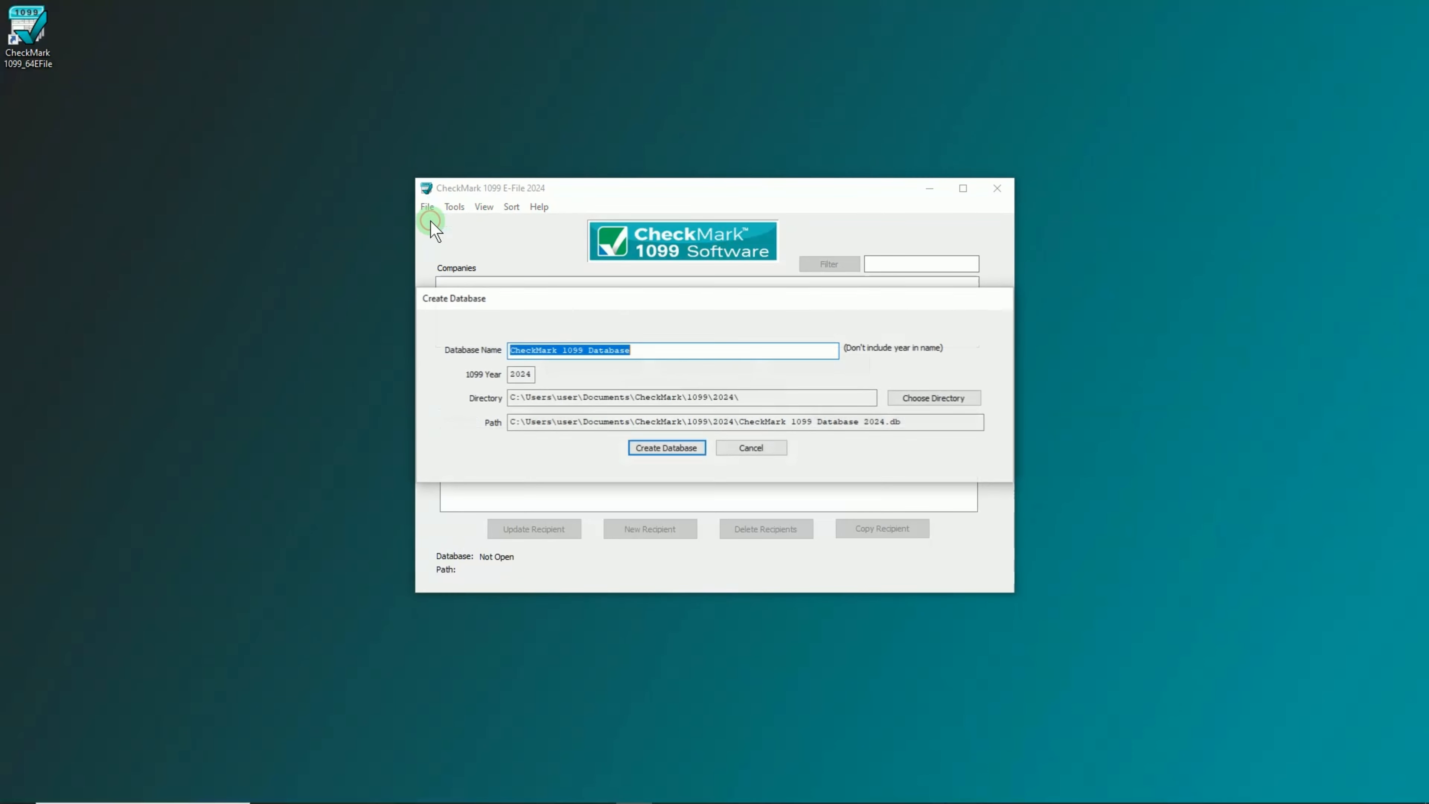
text(New 1)
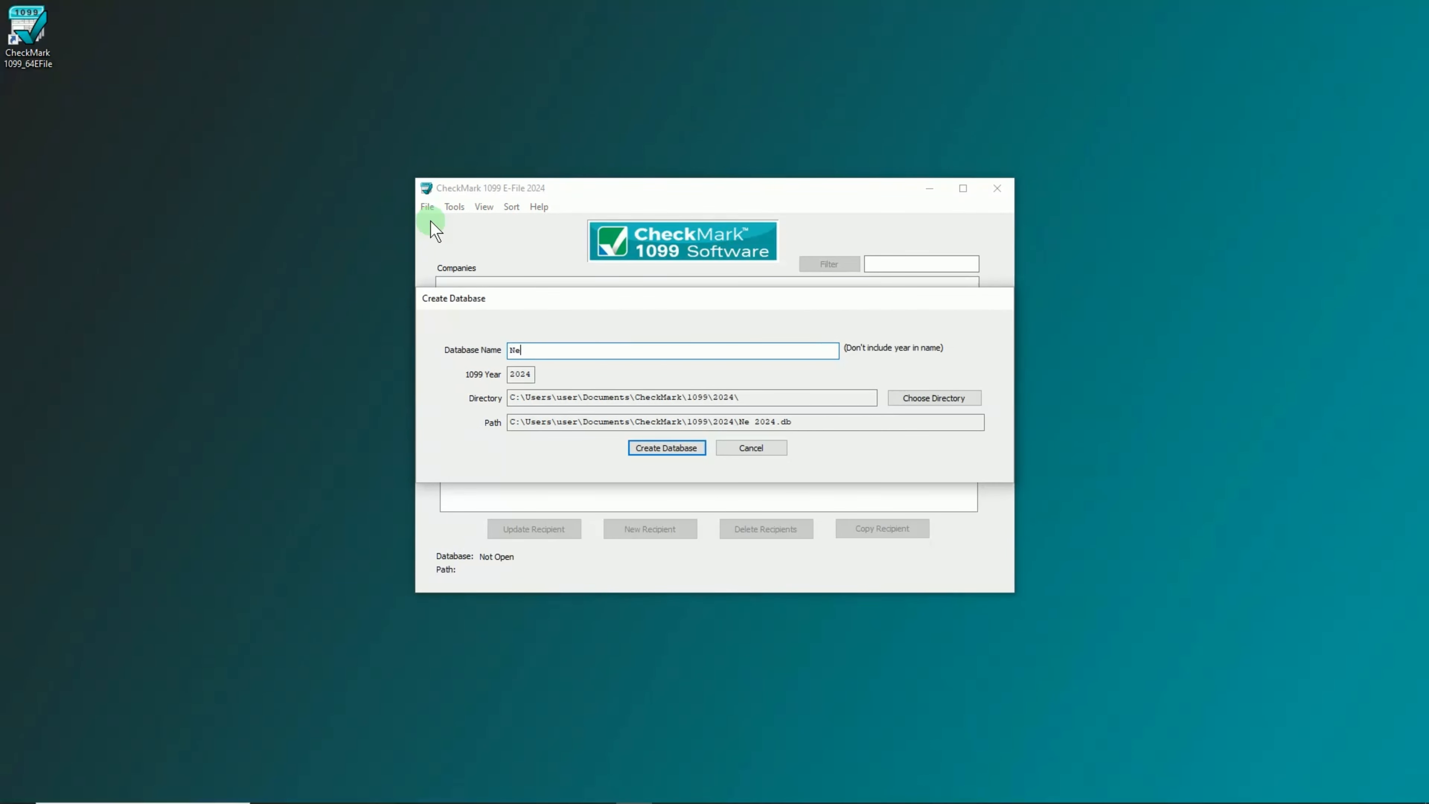
click(703, 448)
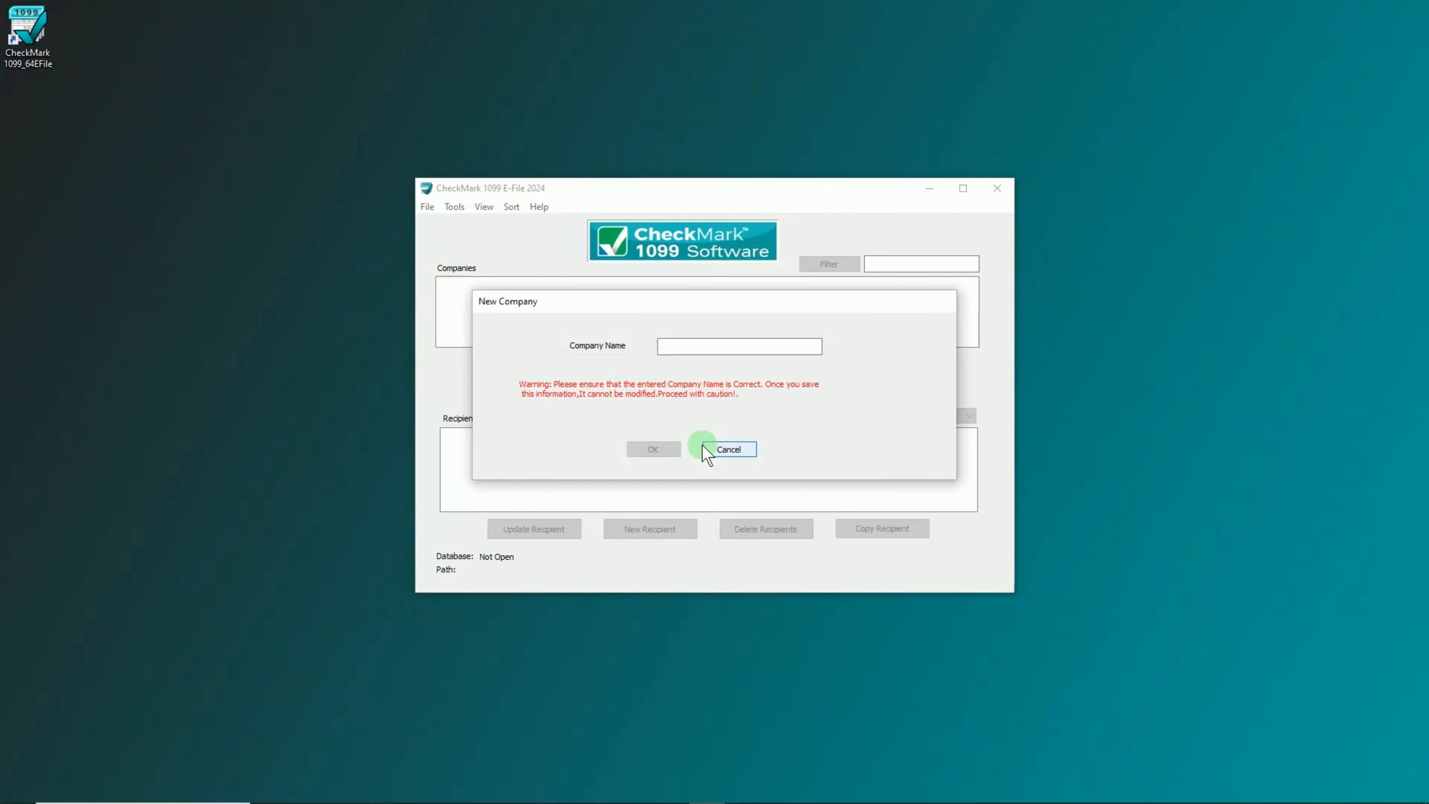
Step: Enter 'Sliver Oak Fin Services' as the company name and confirm it
click(751, 347)
text(S1)
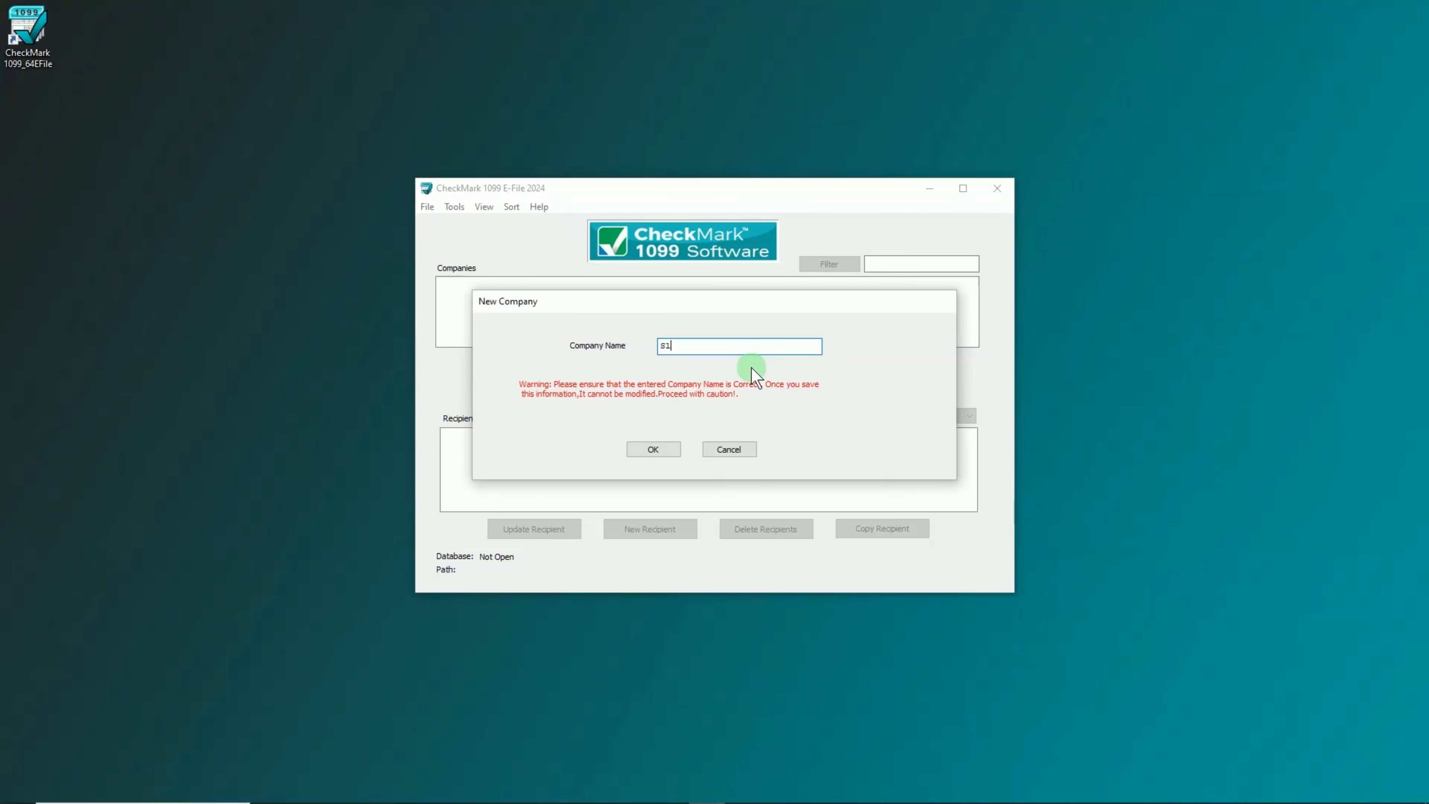
text(iver Oak Fin Services)
click(668, 450)
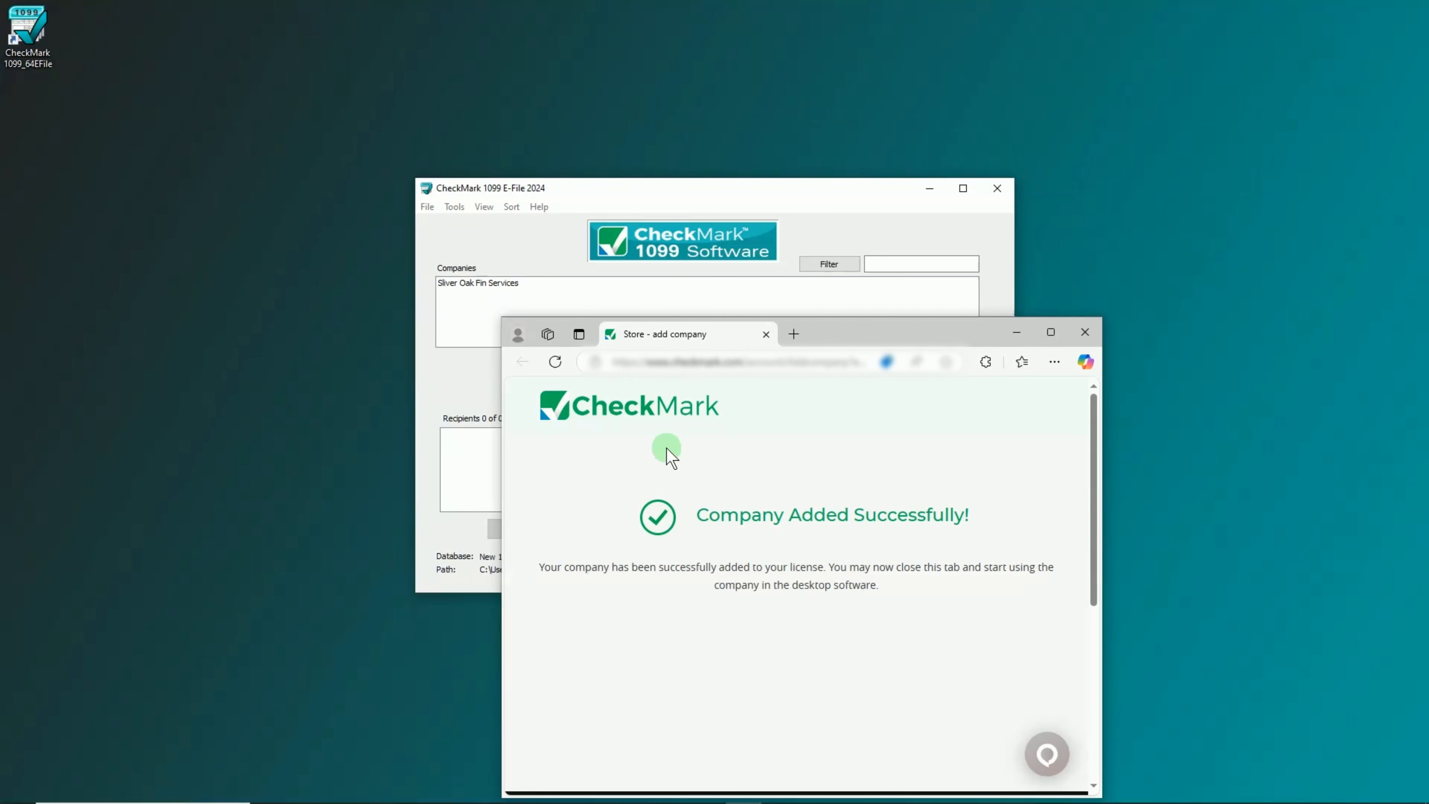
Step: Close the browser showing the Company Added Successfully page
click(1087, 330)
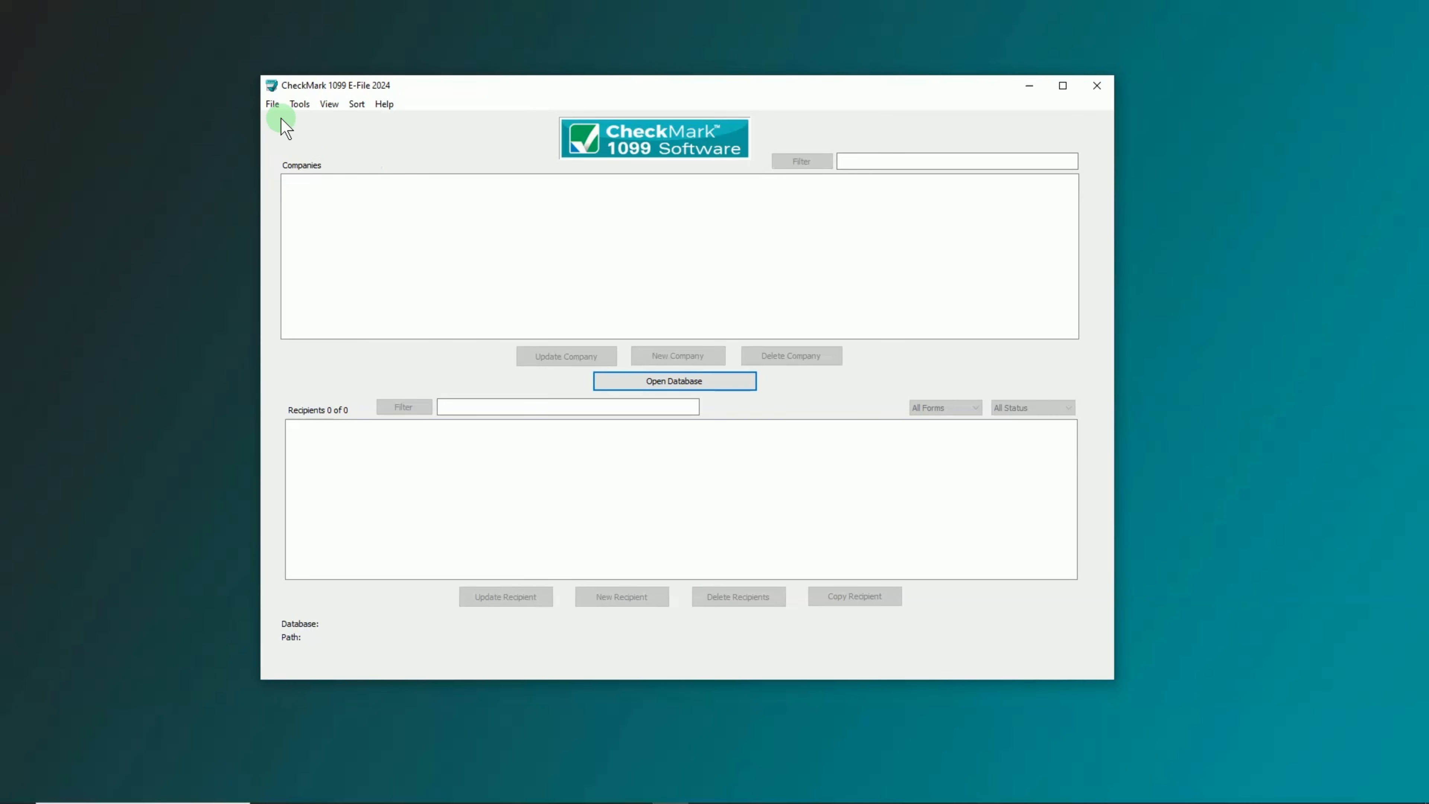
Step: Open the Primary Database, select Pete's Pub and start a new recipient
click(272, 103)
click(276, 169)
click(561, 325)
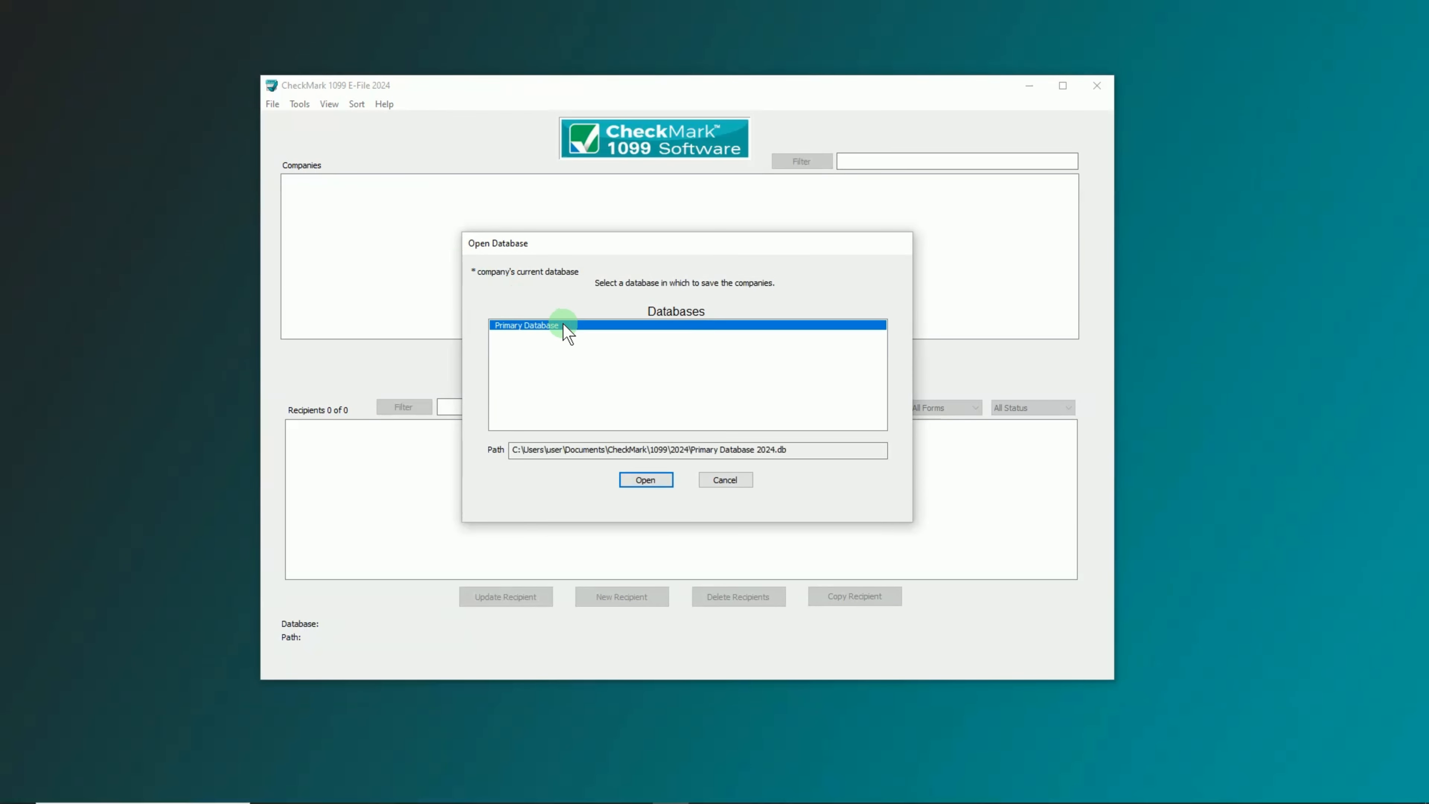
click(641, 479)
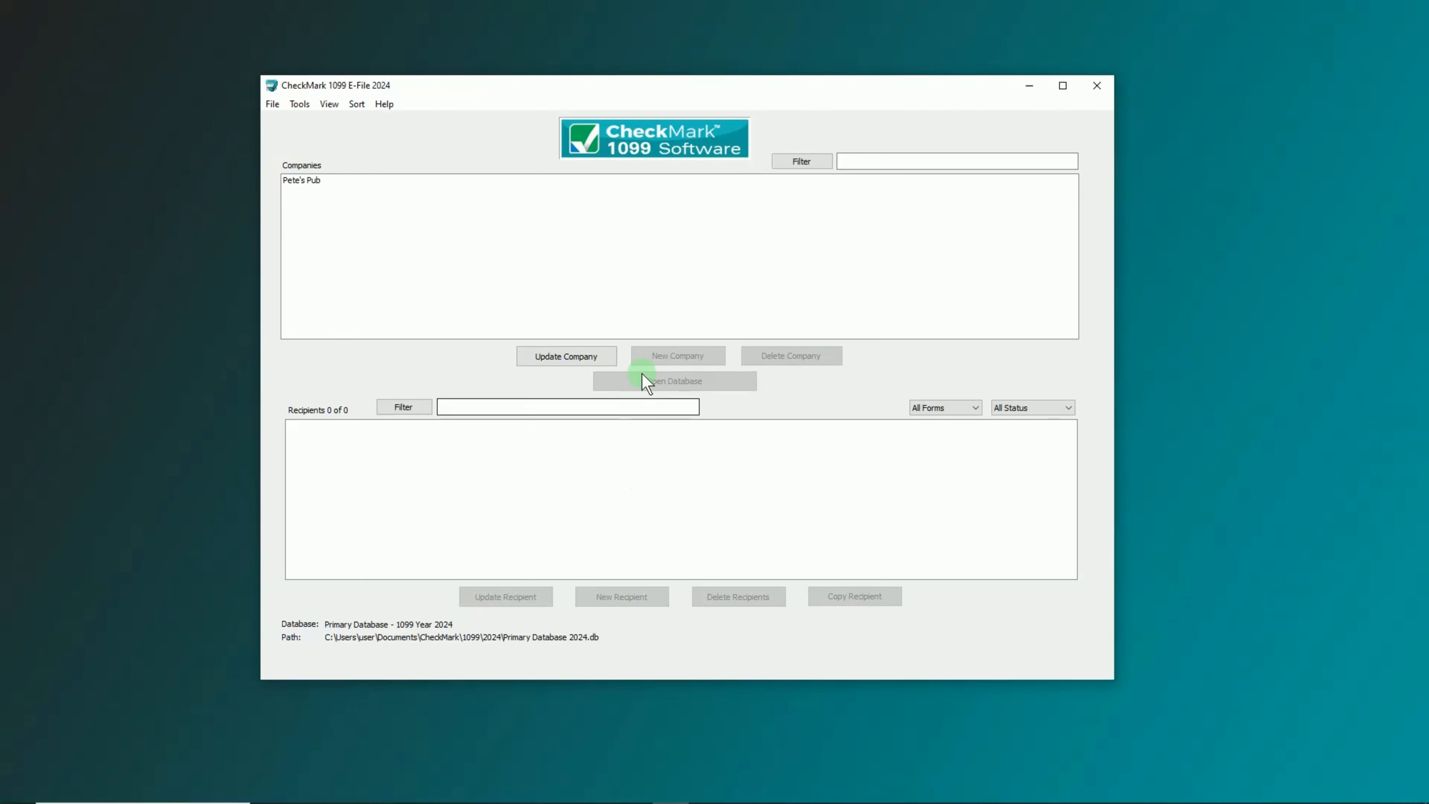
click(622, 181)
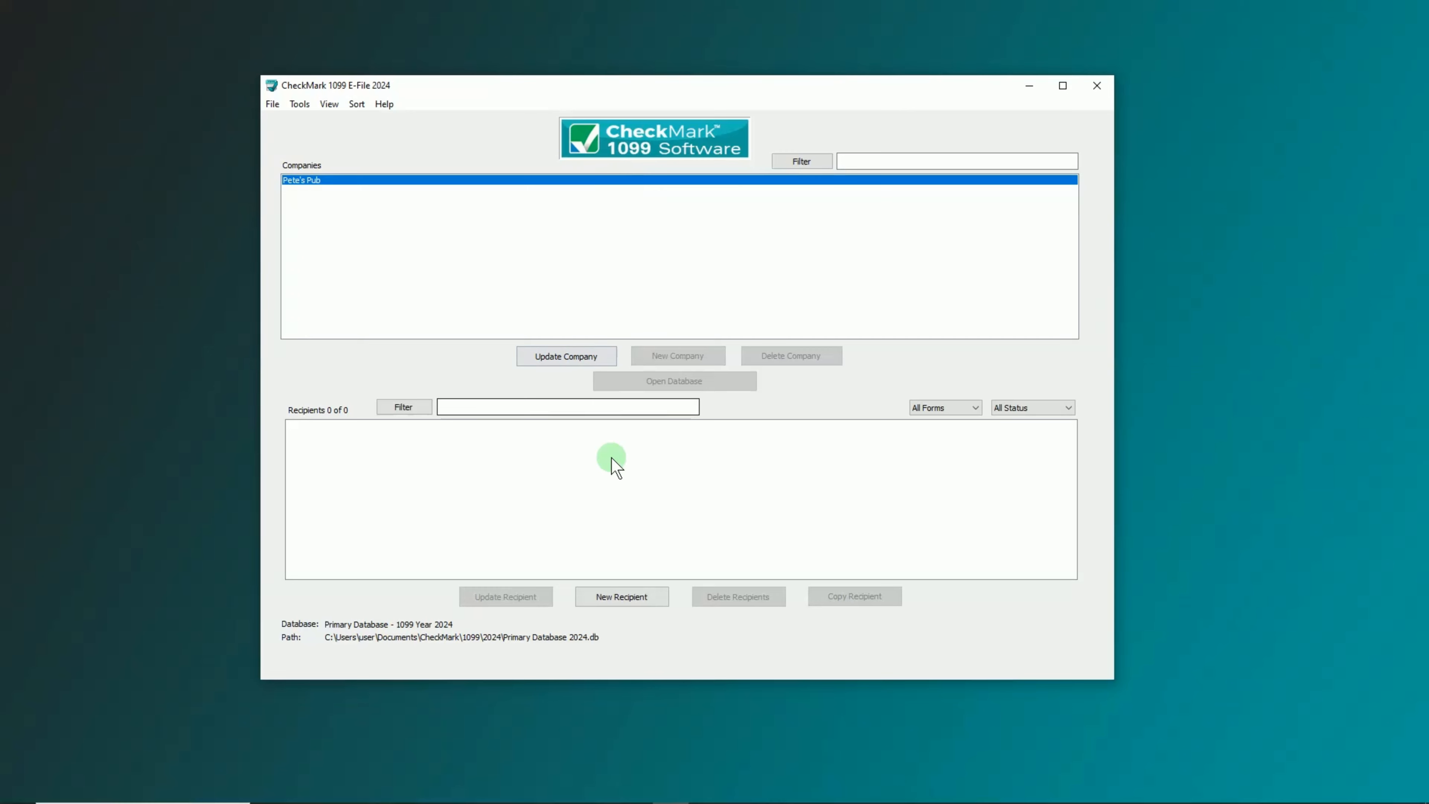
click(639, 597)
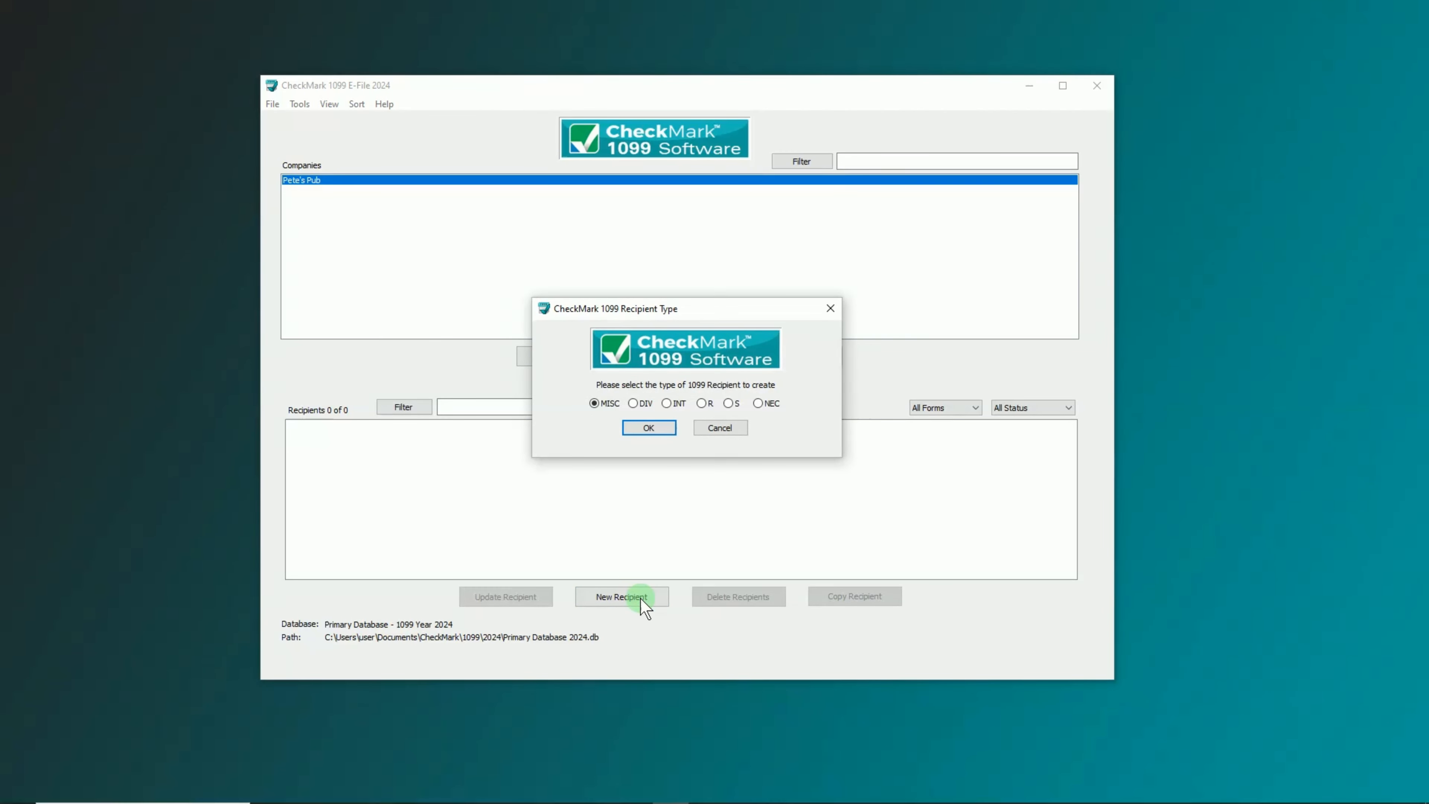
Step: Make the recipient a 1099-NEC and enter the recipient's ID, name, street address and city
click(757, 402)
click(648, 429)
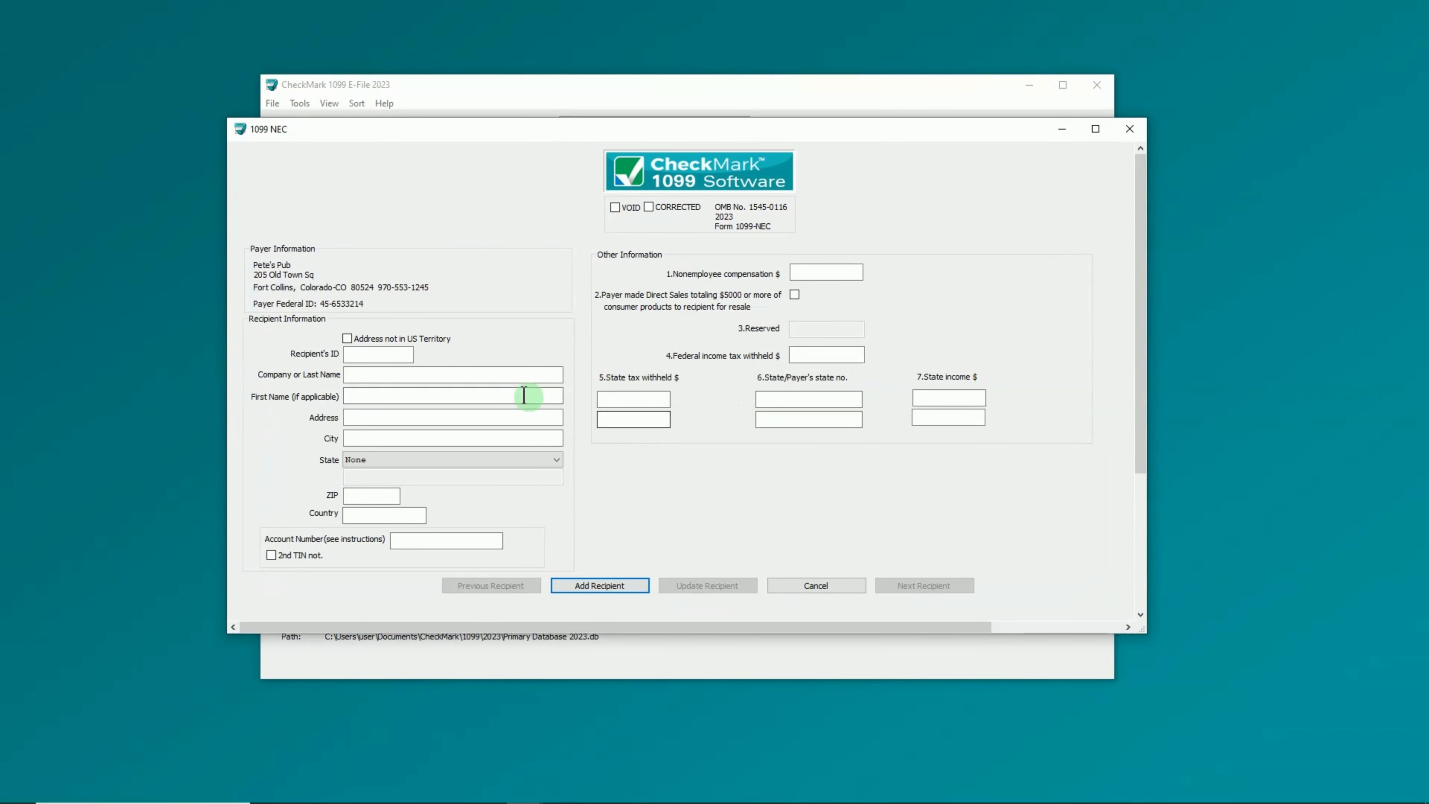
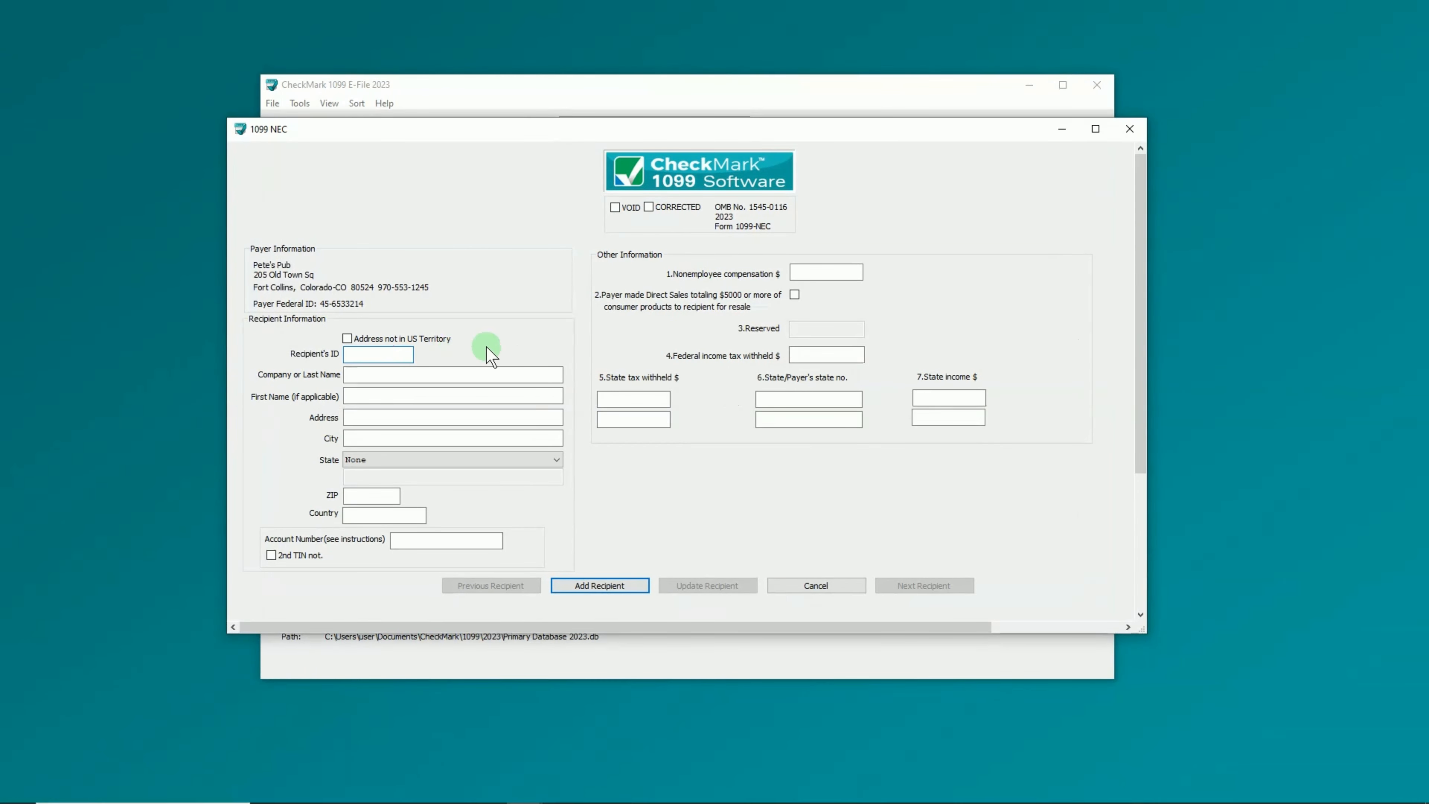
key(Tab)
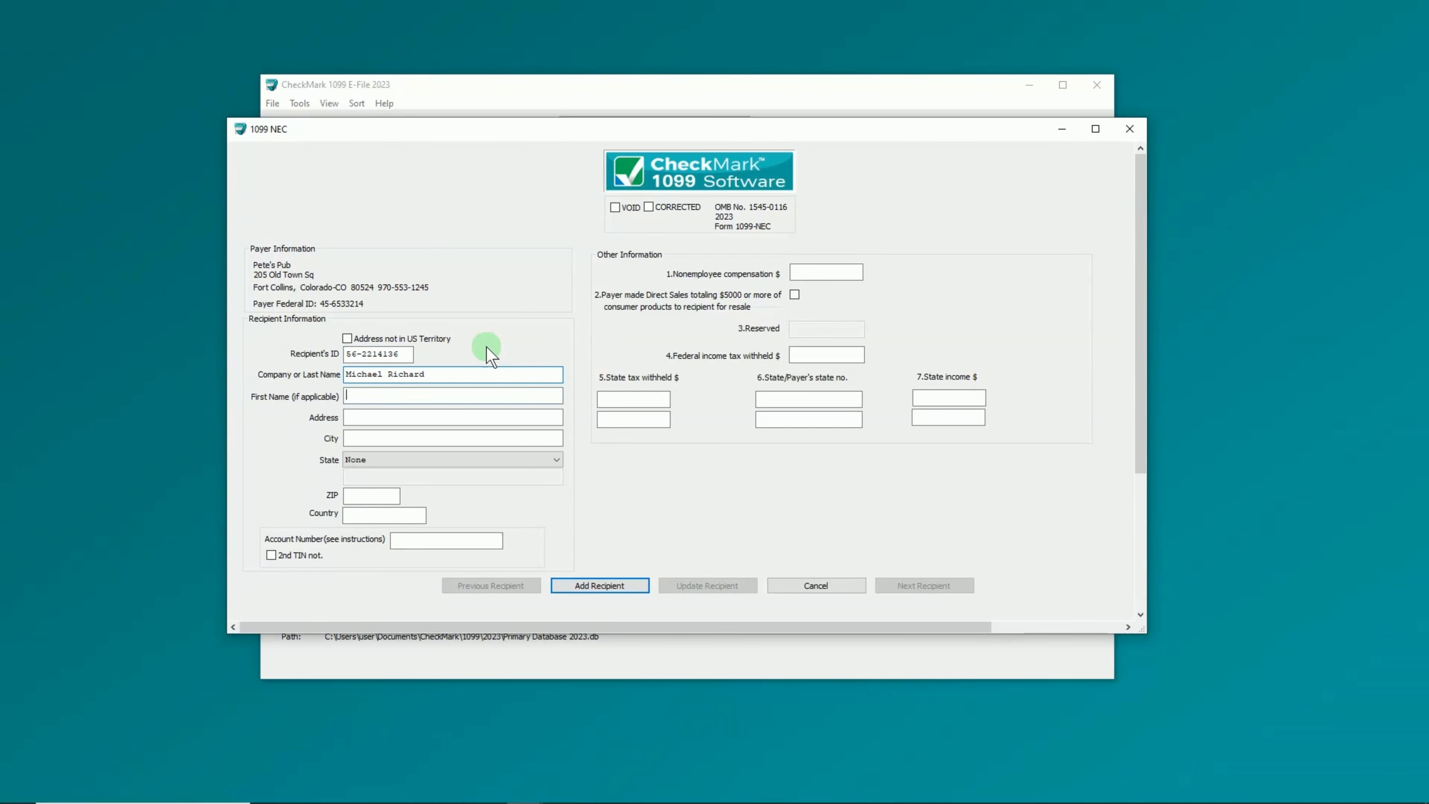
key(Tab)
key(Tab)
key(Tab)
text(L)
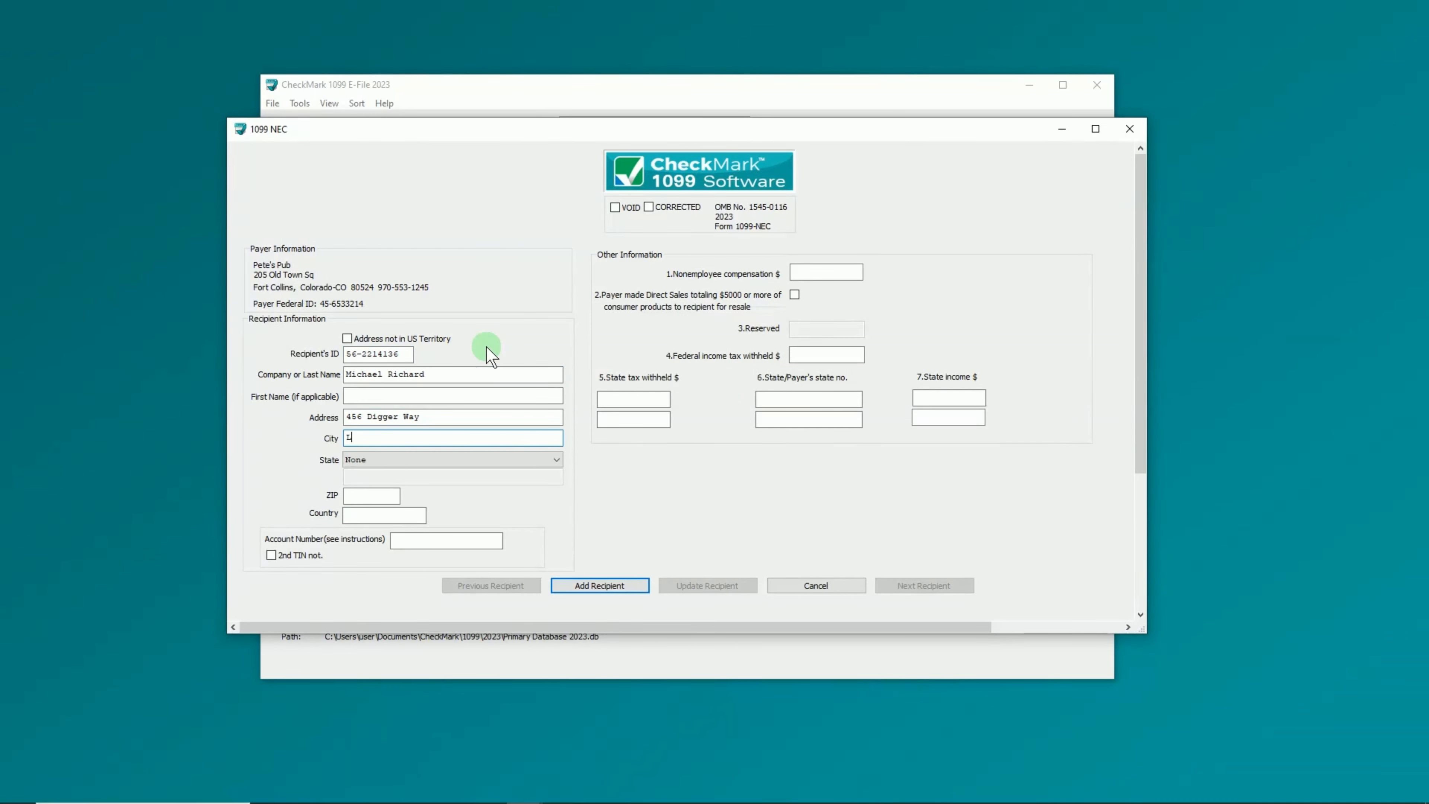
text(as Vegas)
Step: Set state Nevada-NV, ZIP 89113, country US, and enter the account number
click(485, 460)
key(n)
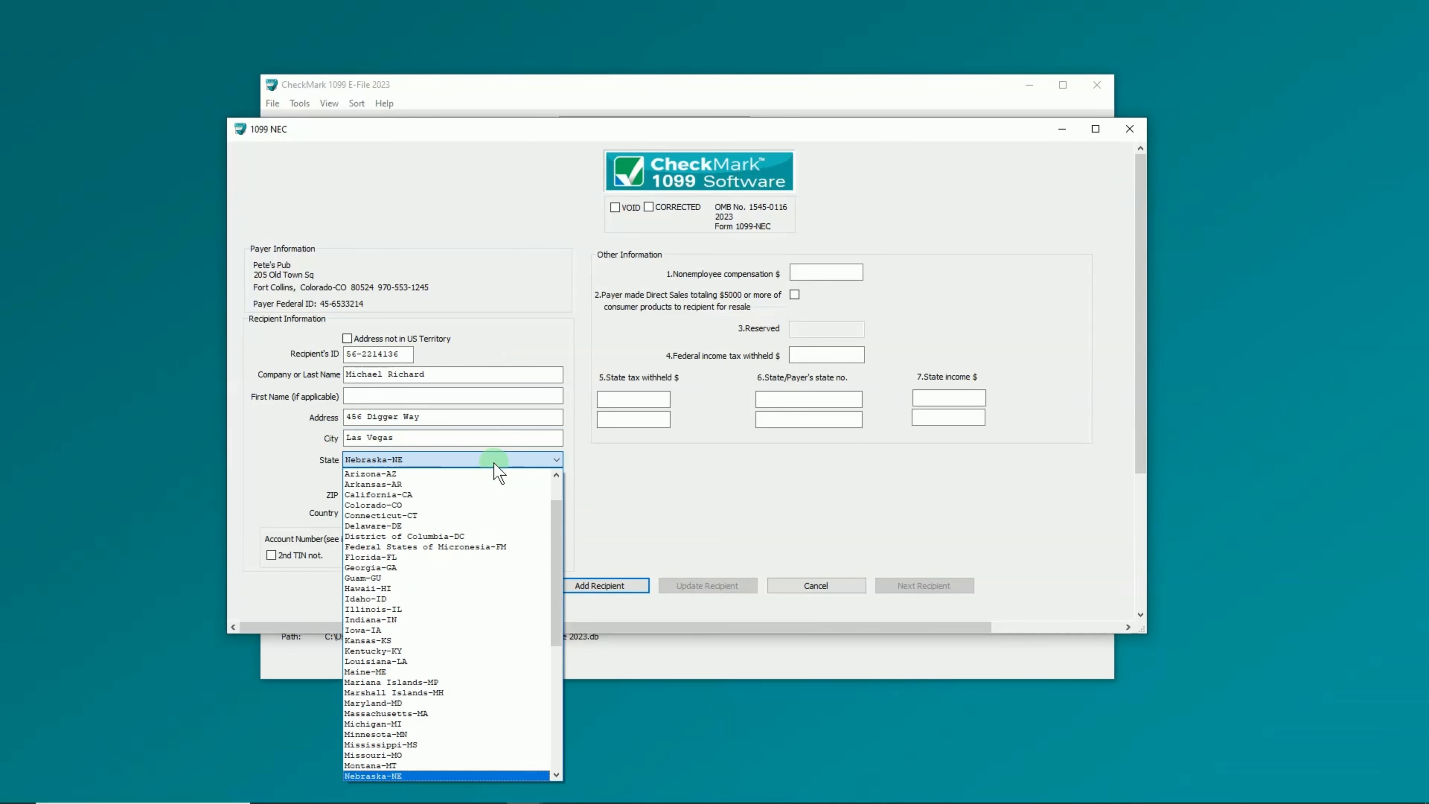
click(392, 663)
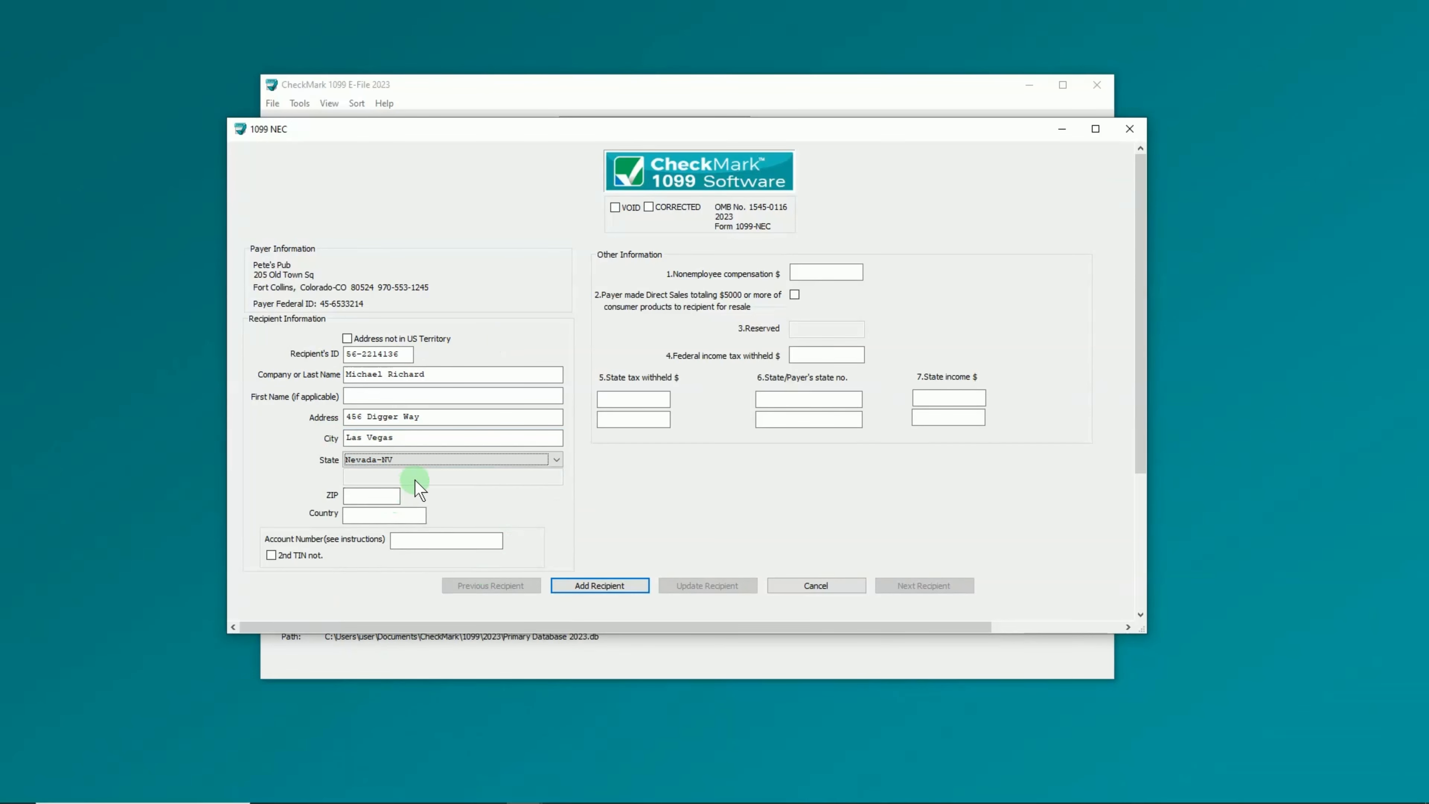
click(347, 338)
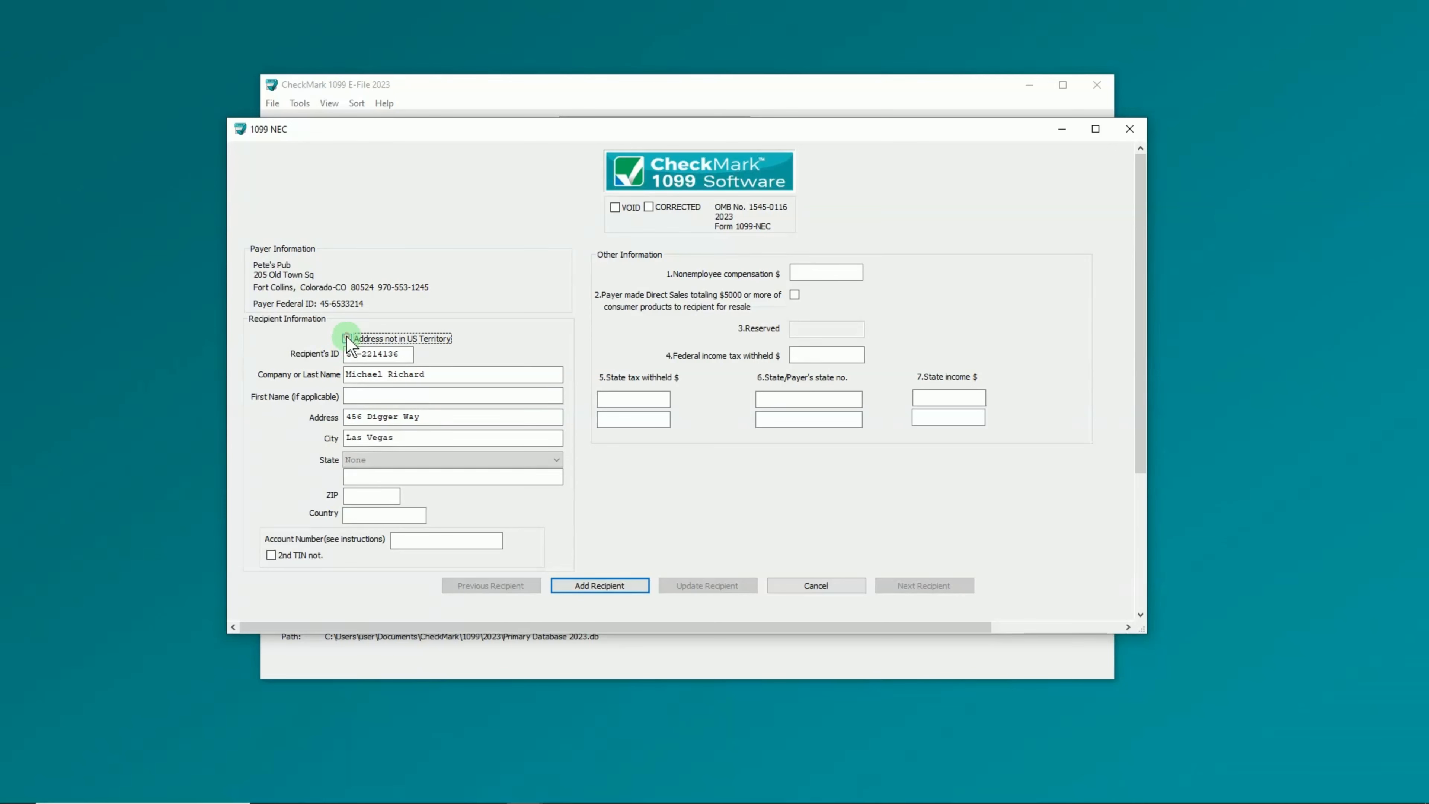
click(402, 475)
text(On)
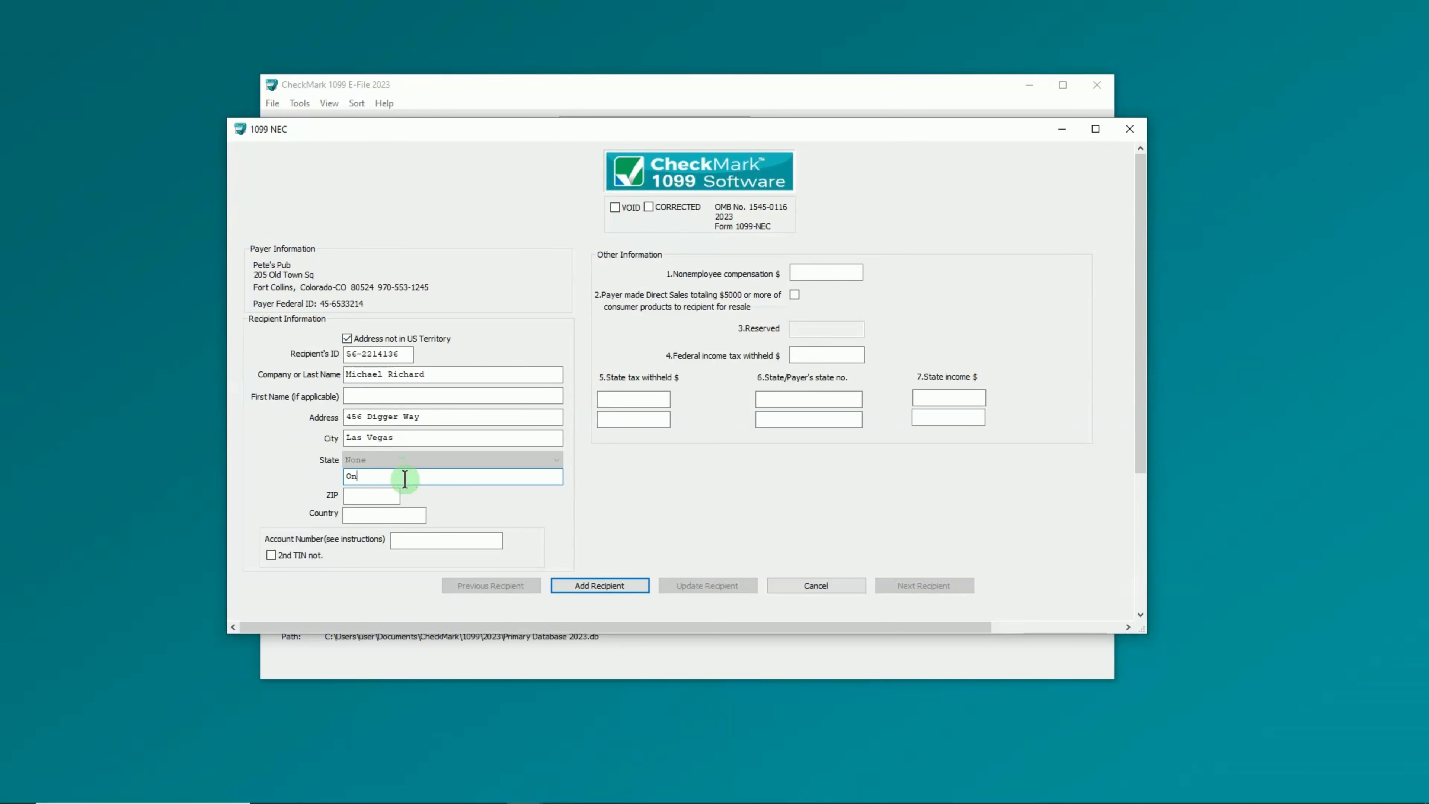
text(tario)
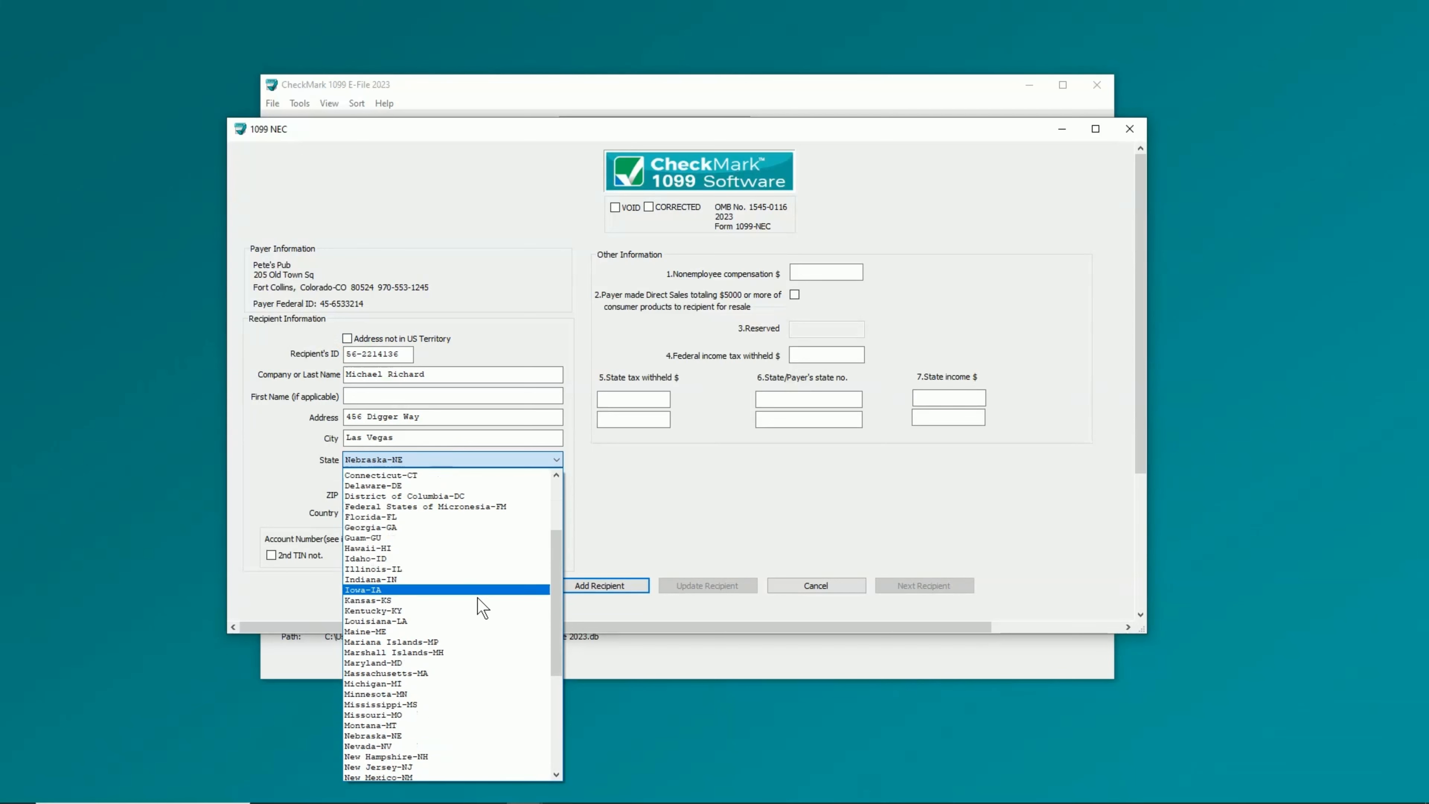
click(382, 590)
click(371, 495)
text(89113)
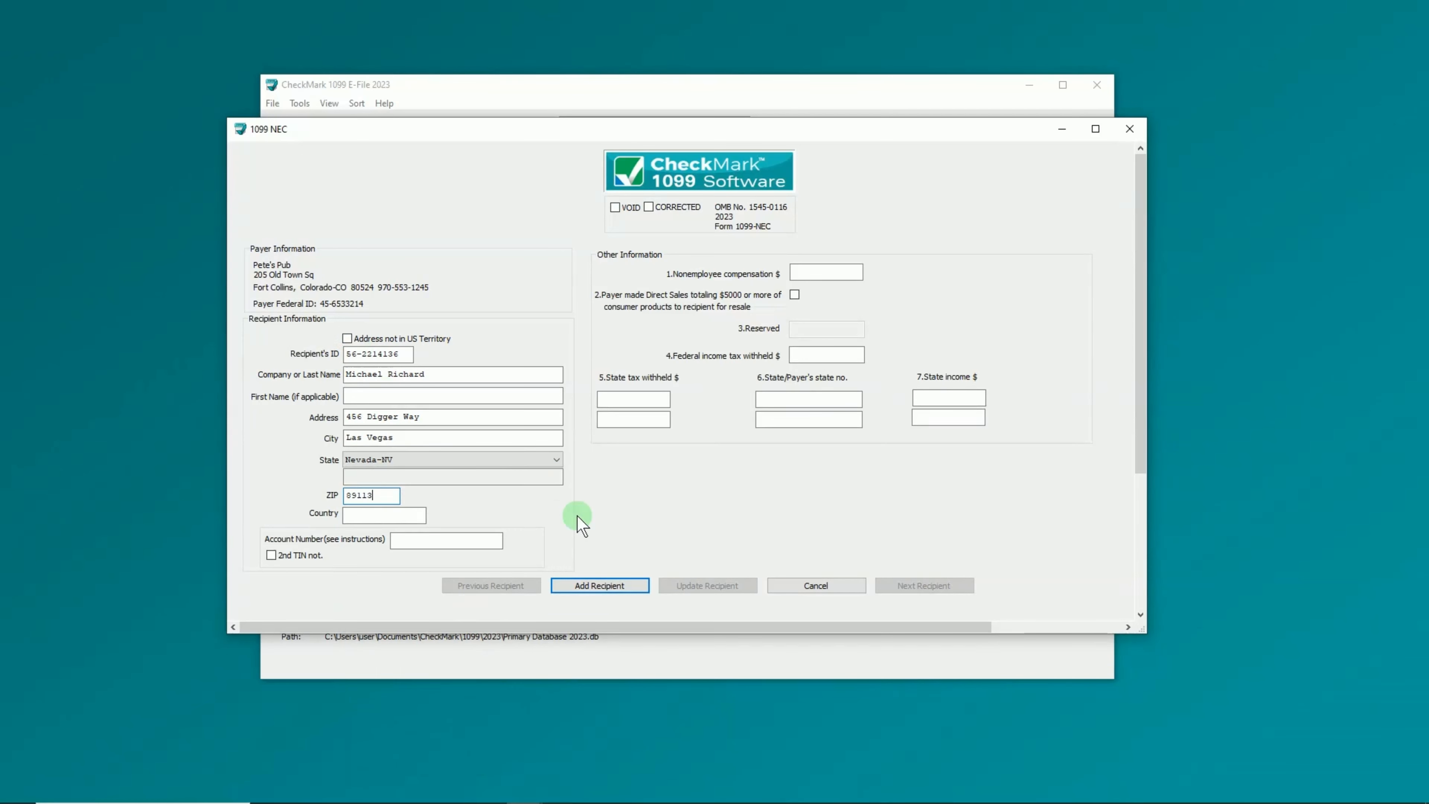
key(Tab)
text(US)
key(Tab)
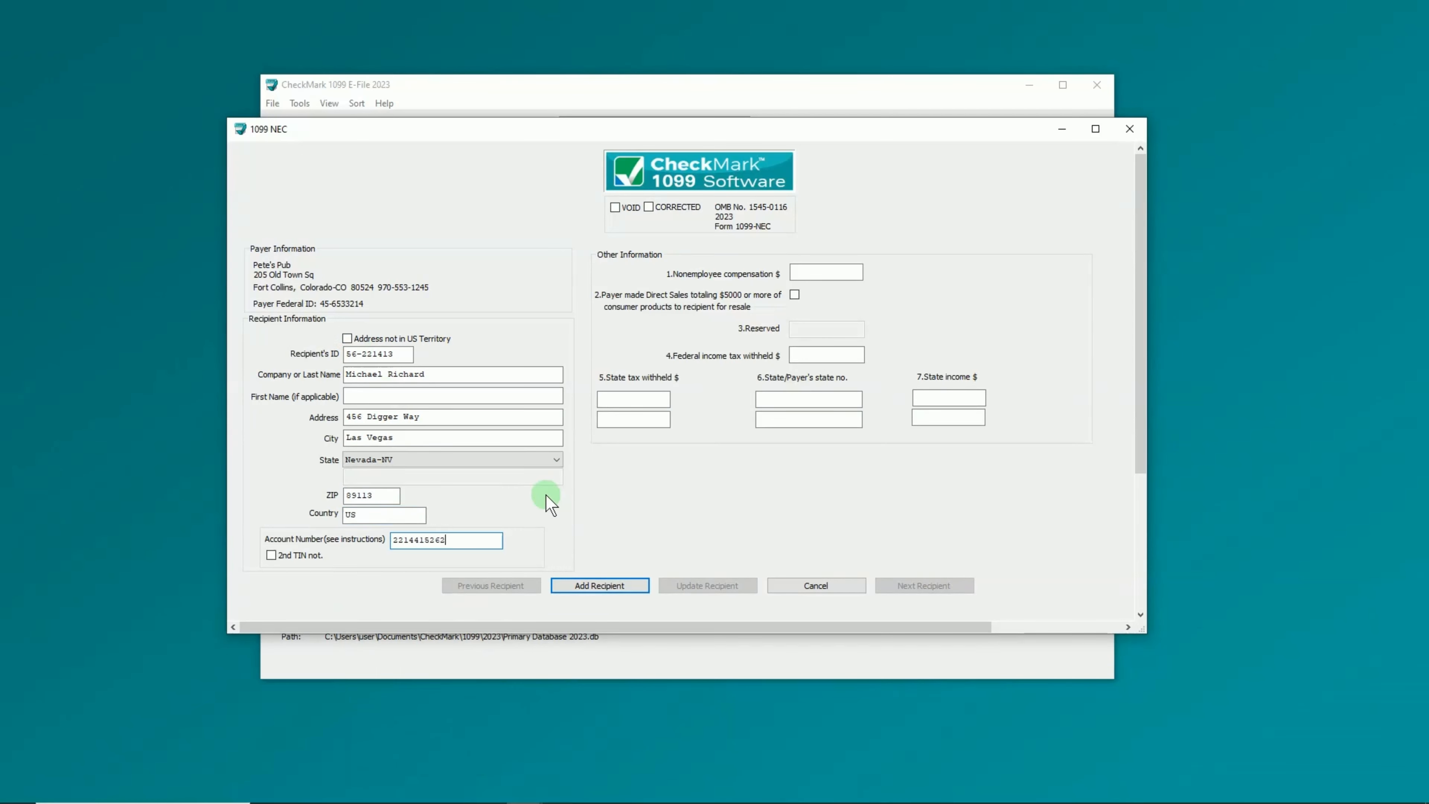
Step: Enter 50000 compensation, 5000 federal and 1000 state withholding, the payer's state number, and 49000 state income, then add the recipient
click(818, 273)
text(5)
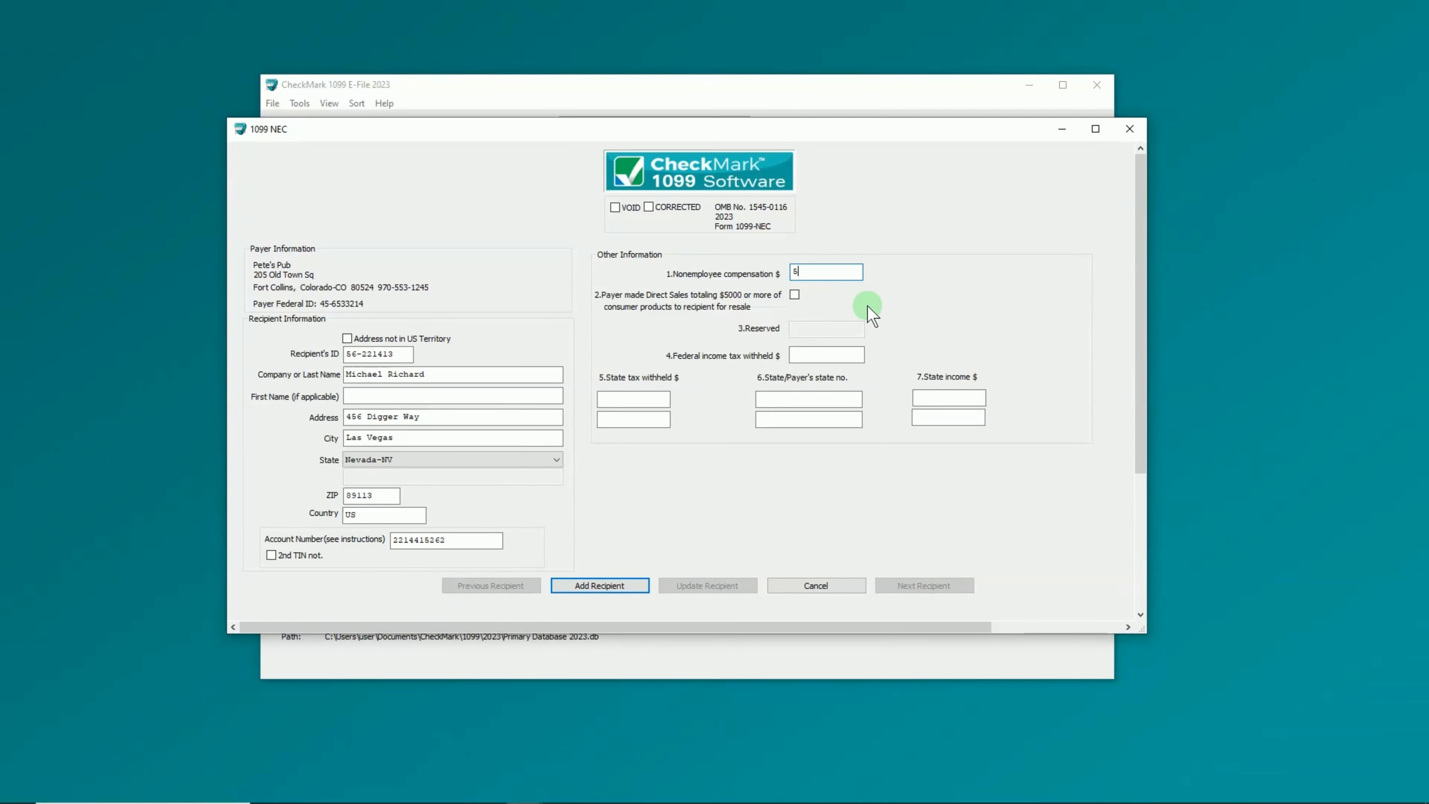
text(0000)
click(837, 355)
text(5000)
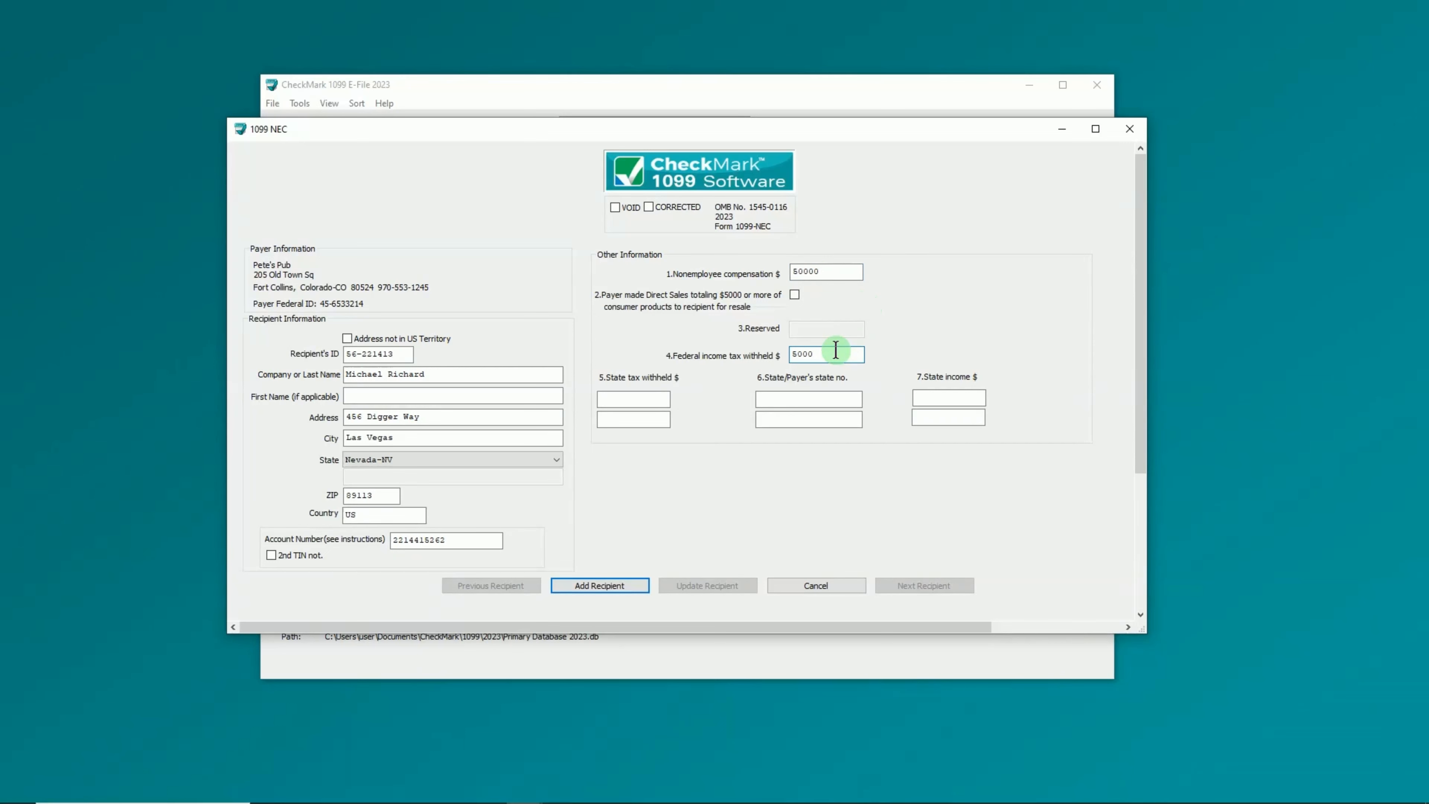
click(617, 400)
text(1000)
click(821, 398)
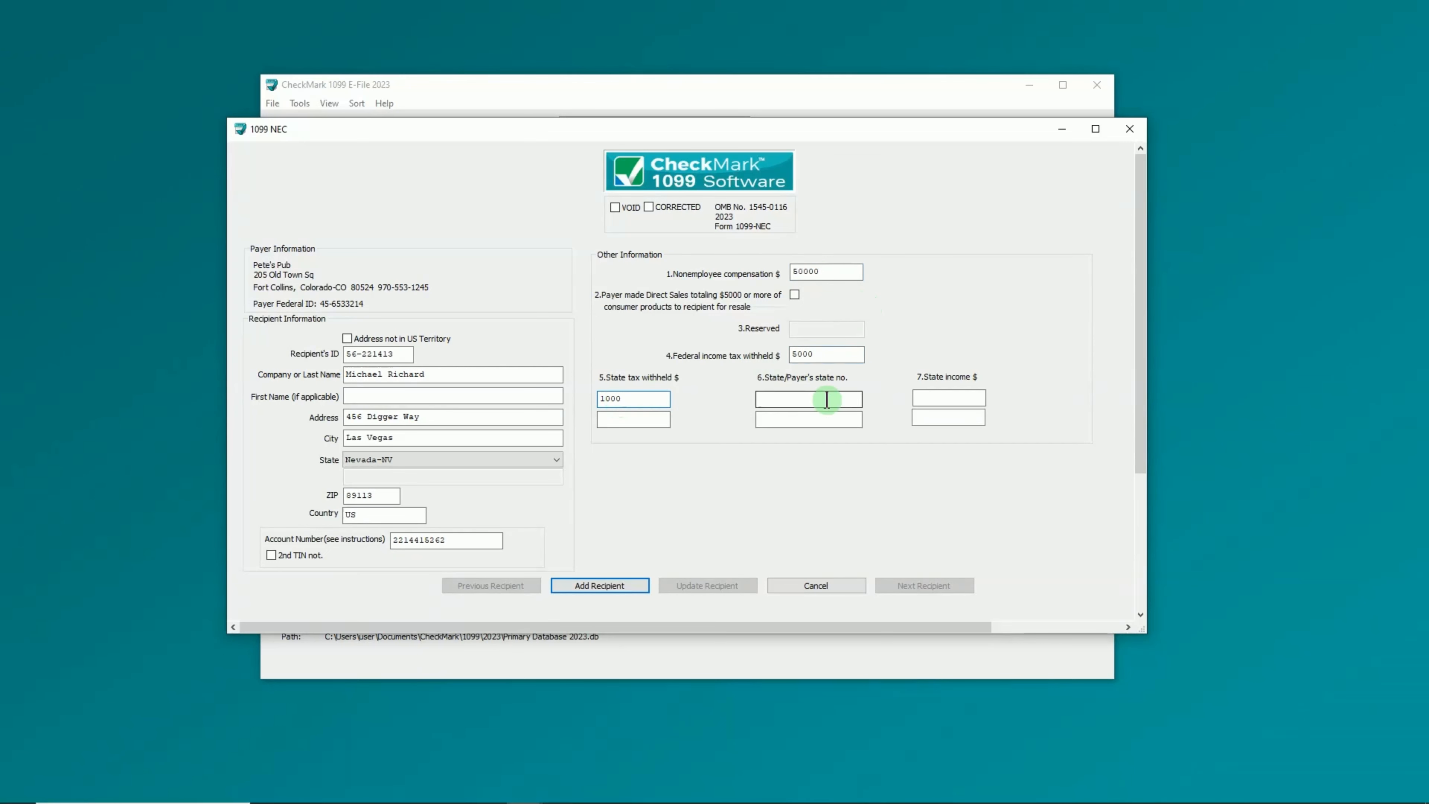
click(909, 399)
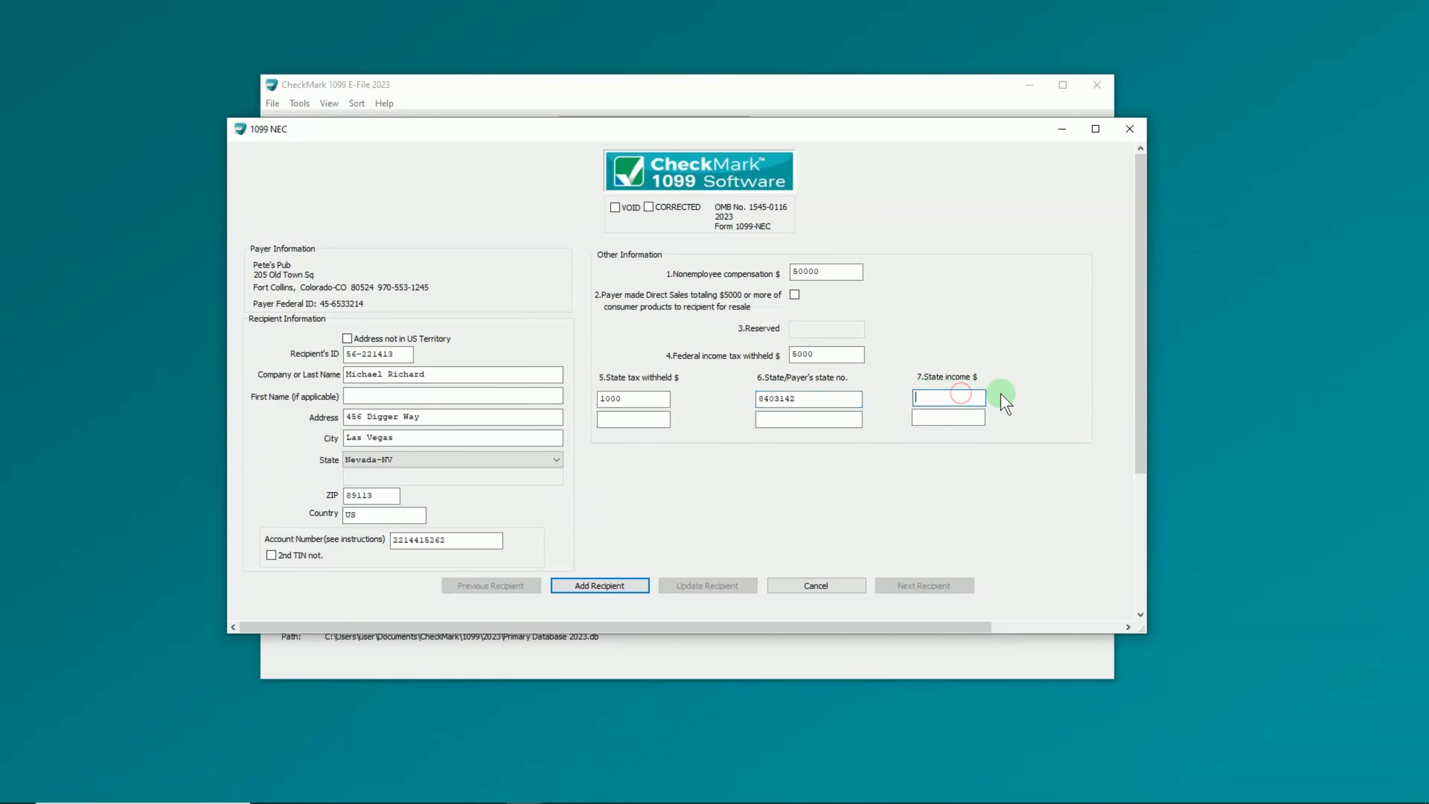
text(49000)
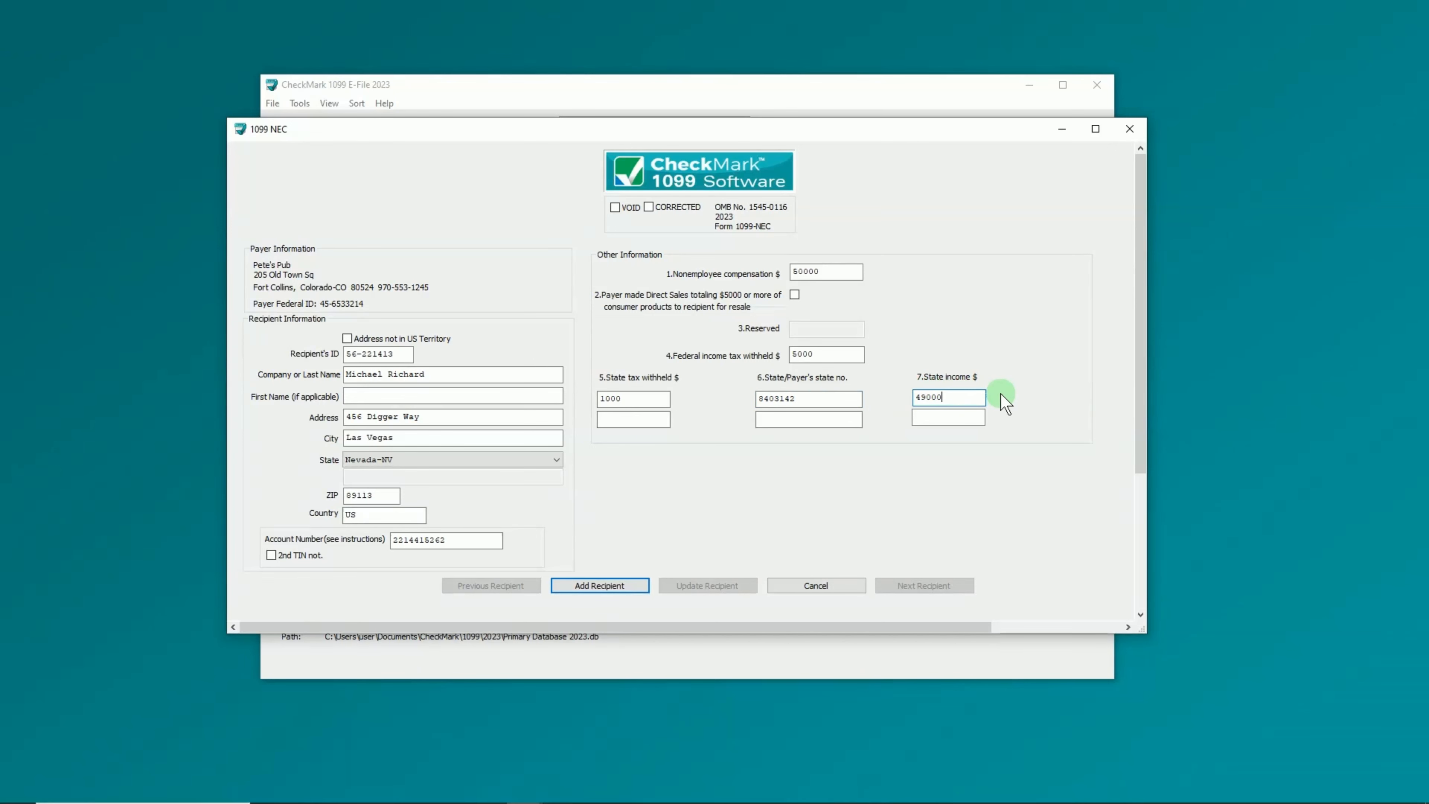
click(601, 585)
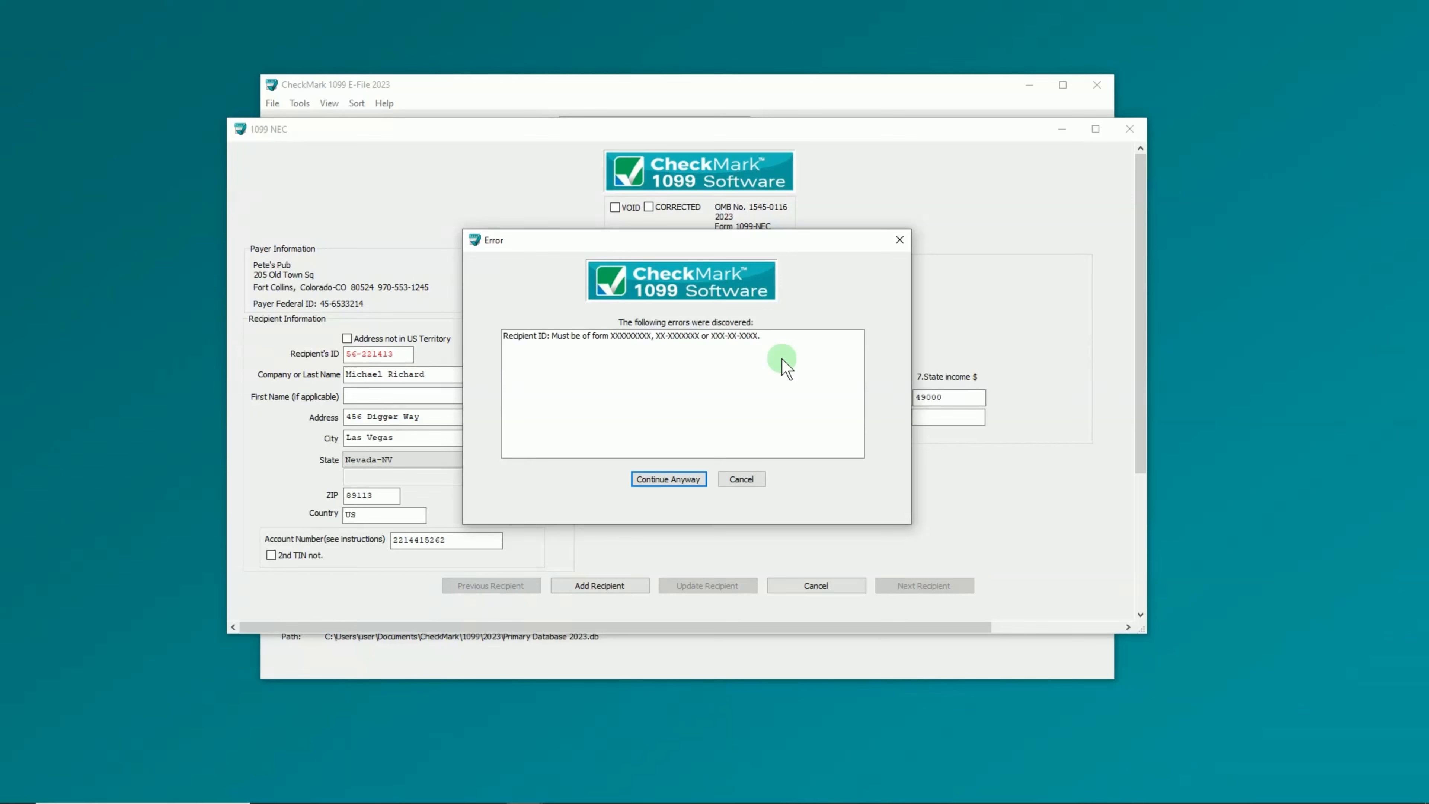
Step: Correct the recipient ID format, save the recipient, and reopen its 1099-NEC for updating
click(753, 479)
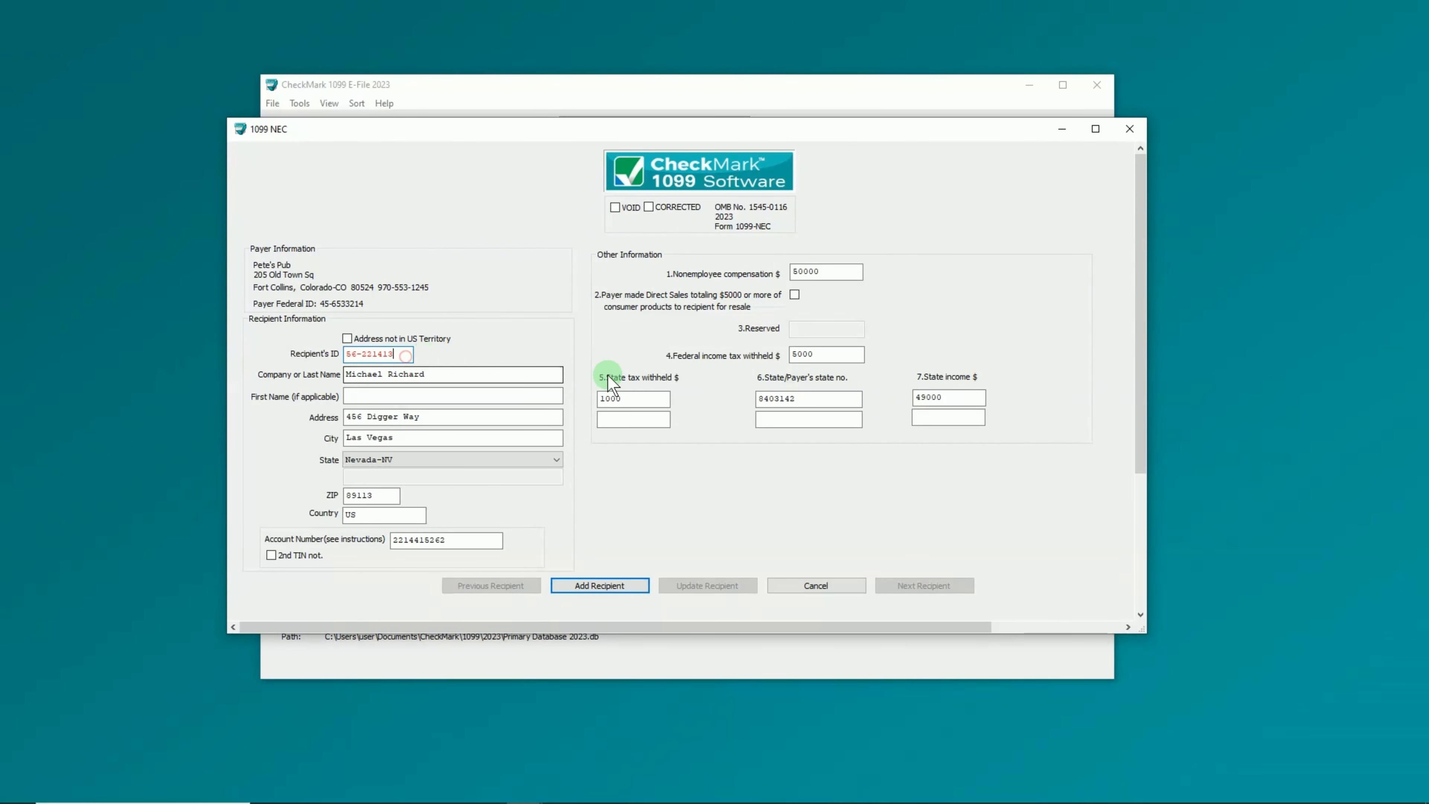
text(6)
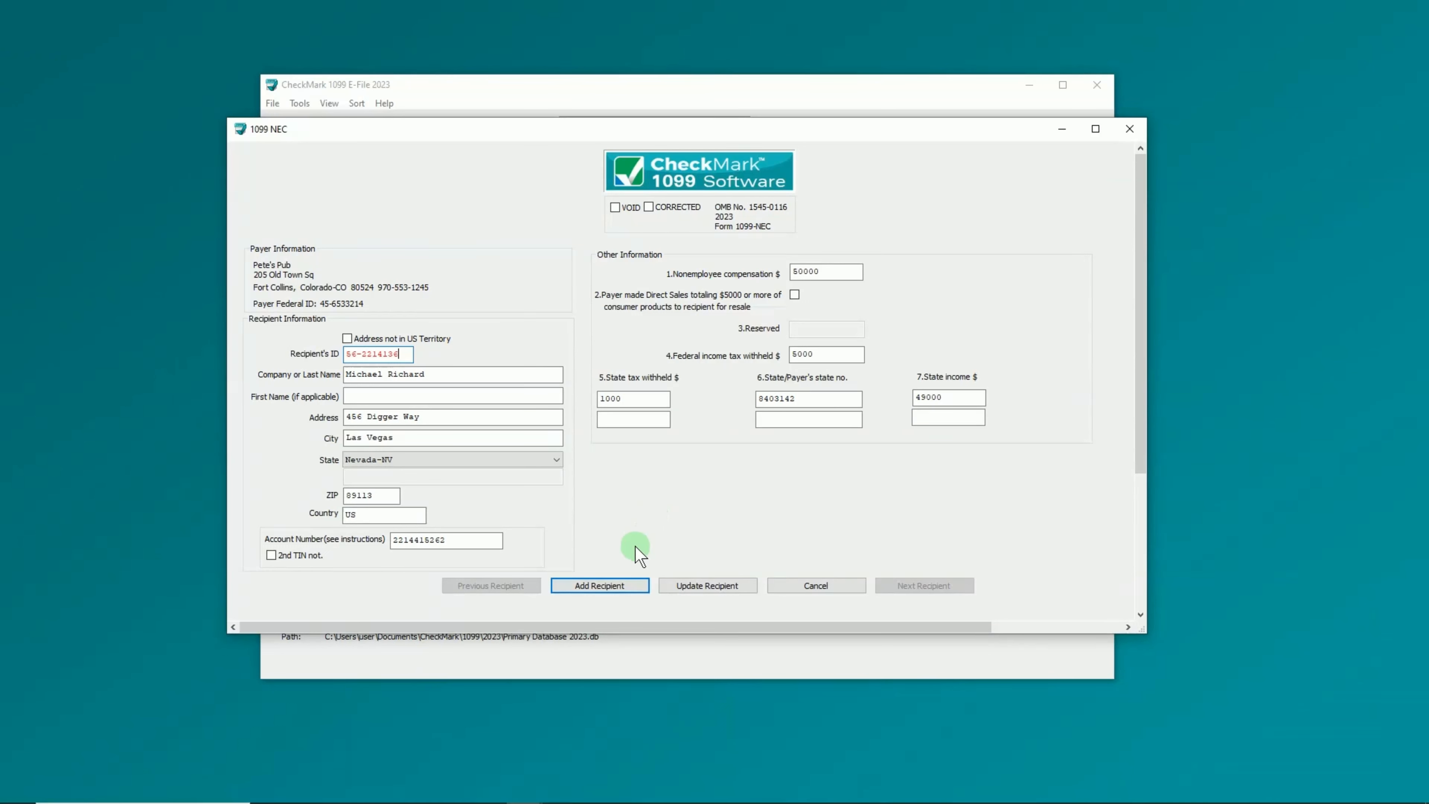
click(624, 589)
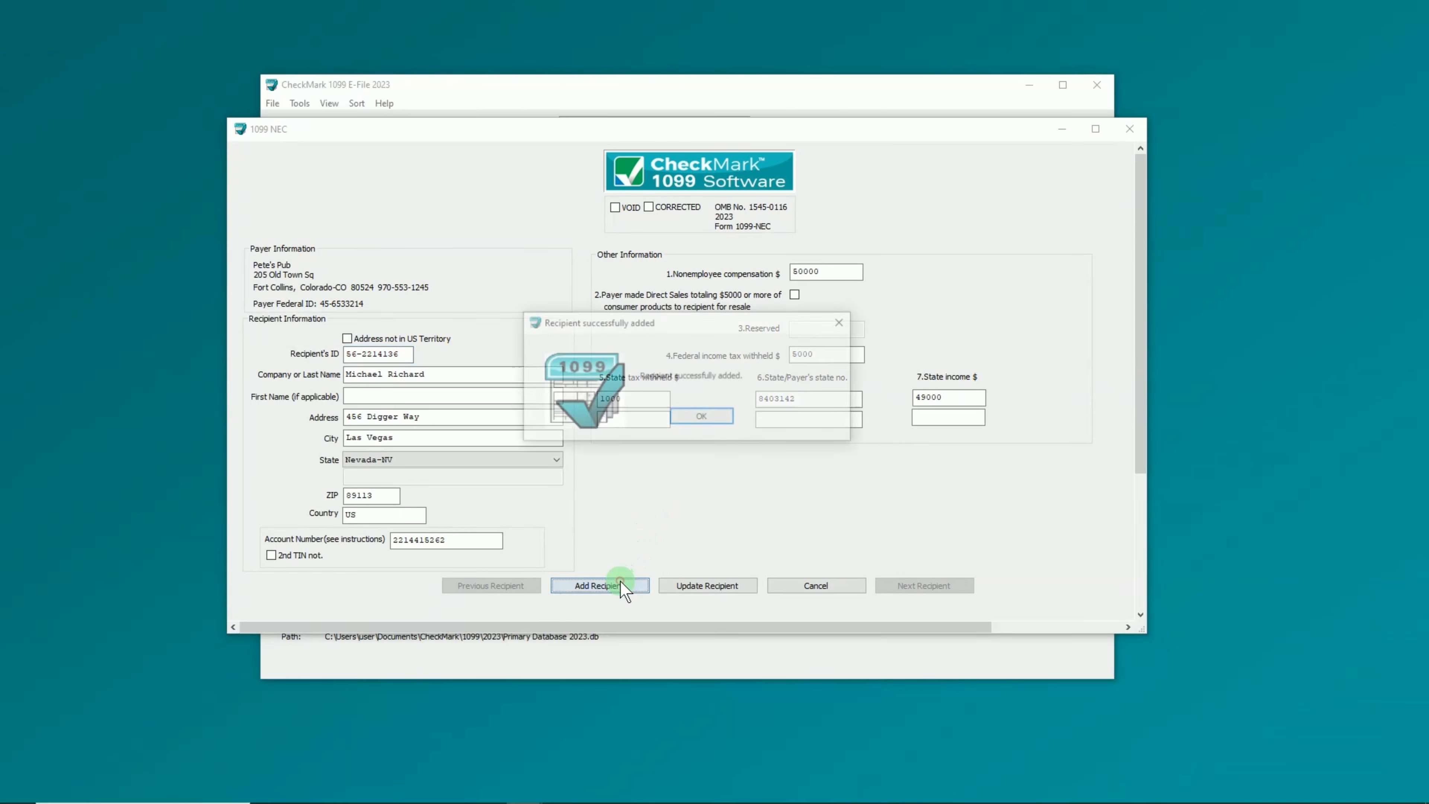
click(708, 427)
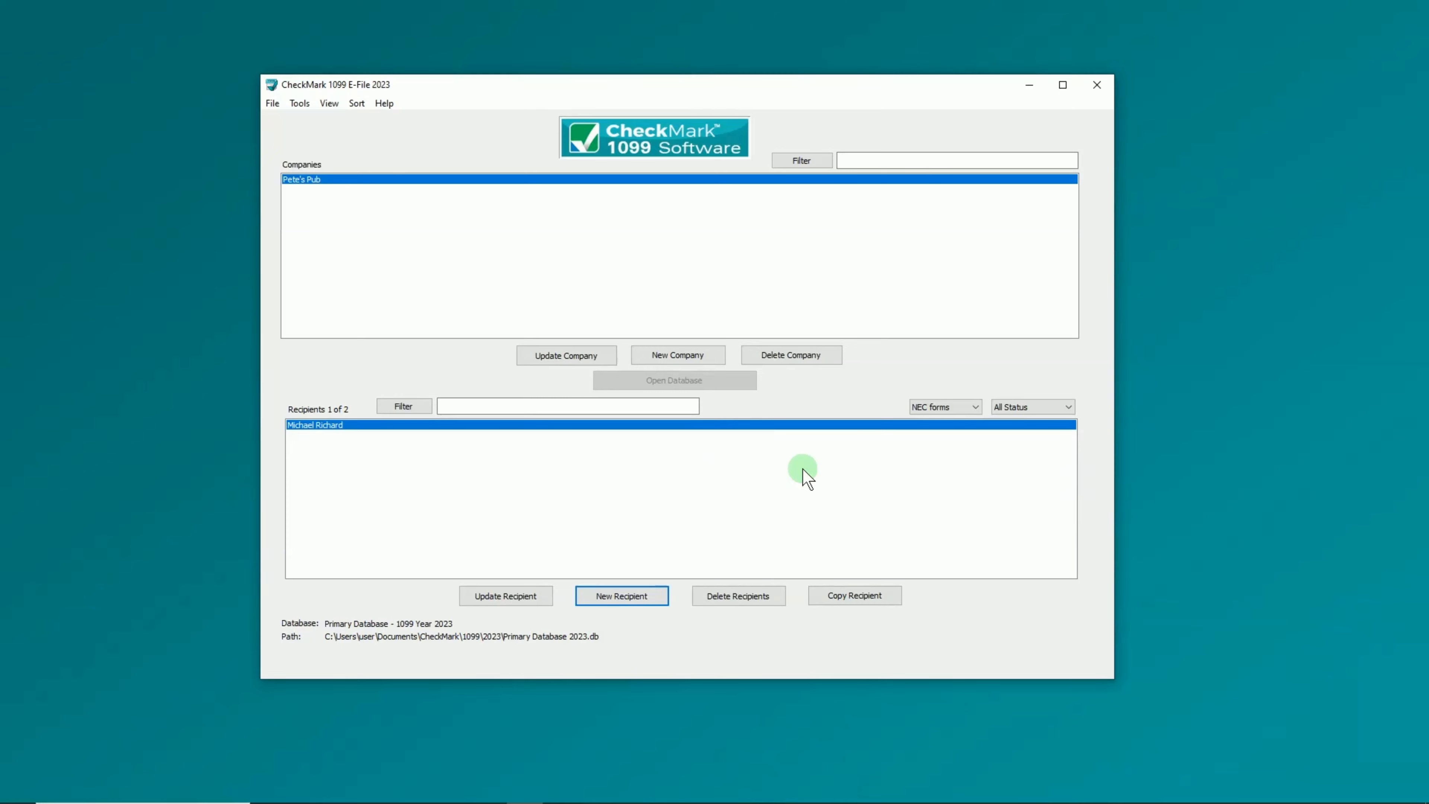
click(537, 597)
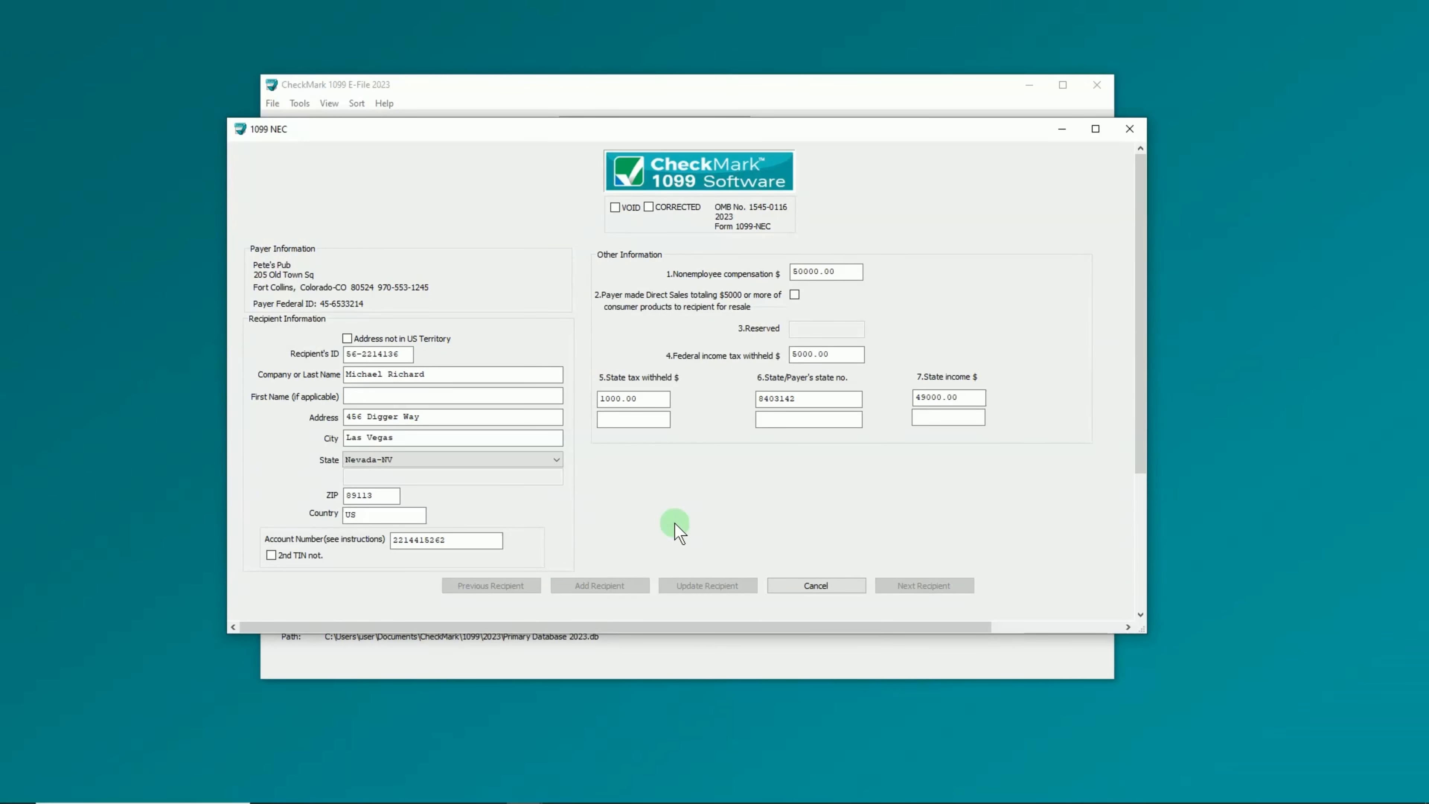
Step: Remove the account number's last digit, toggle VOID on and off, save the update, and close the form
click(497, 548)
key(BackSpace)
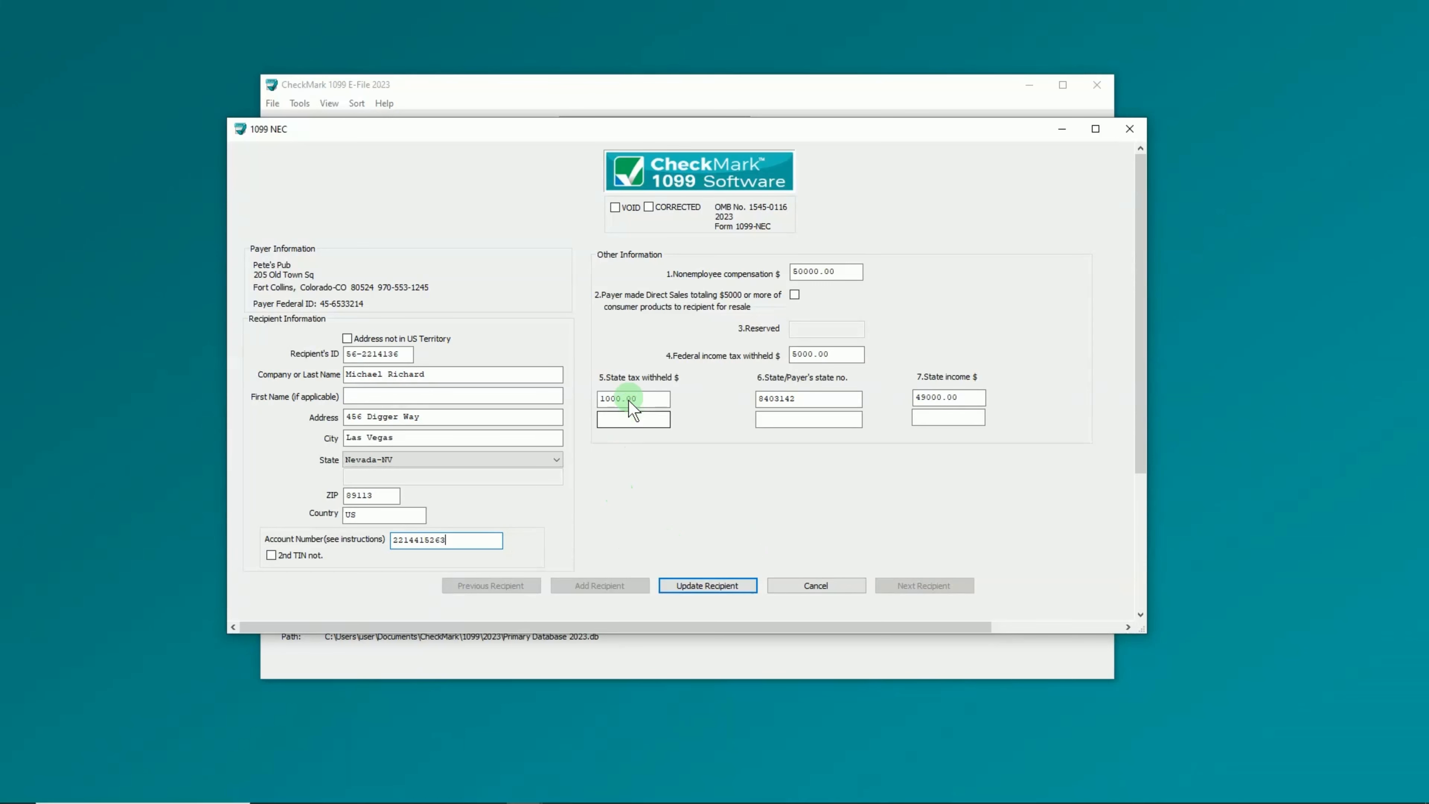
click(614, 207)
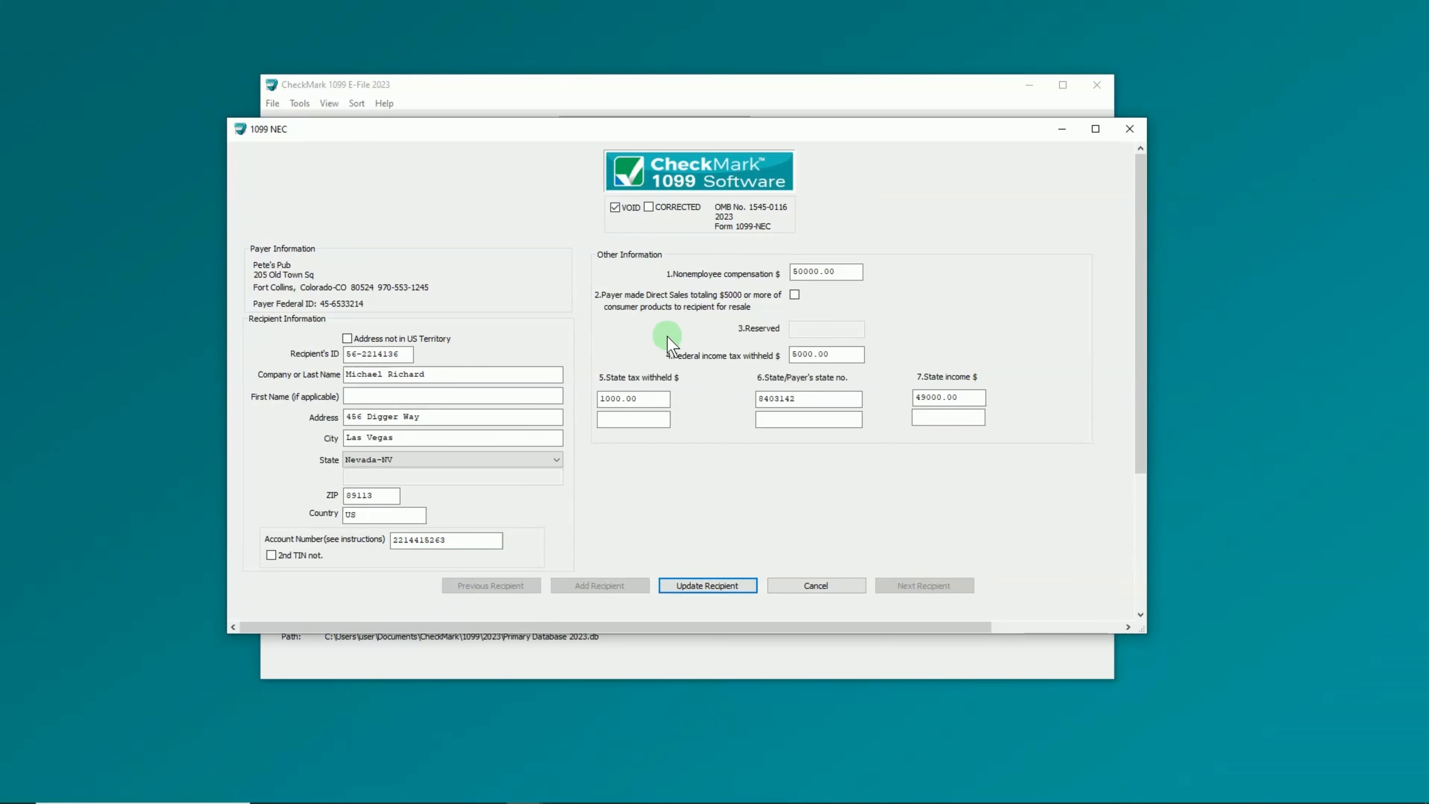
click(614, 208)
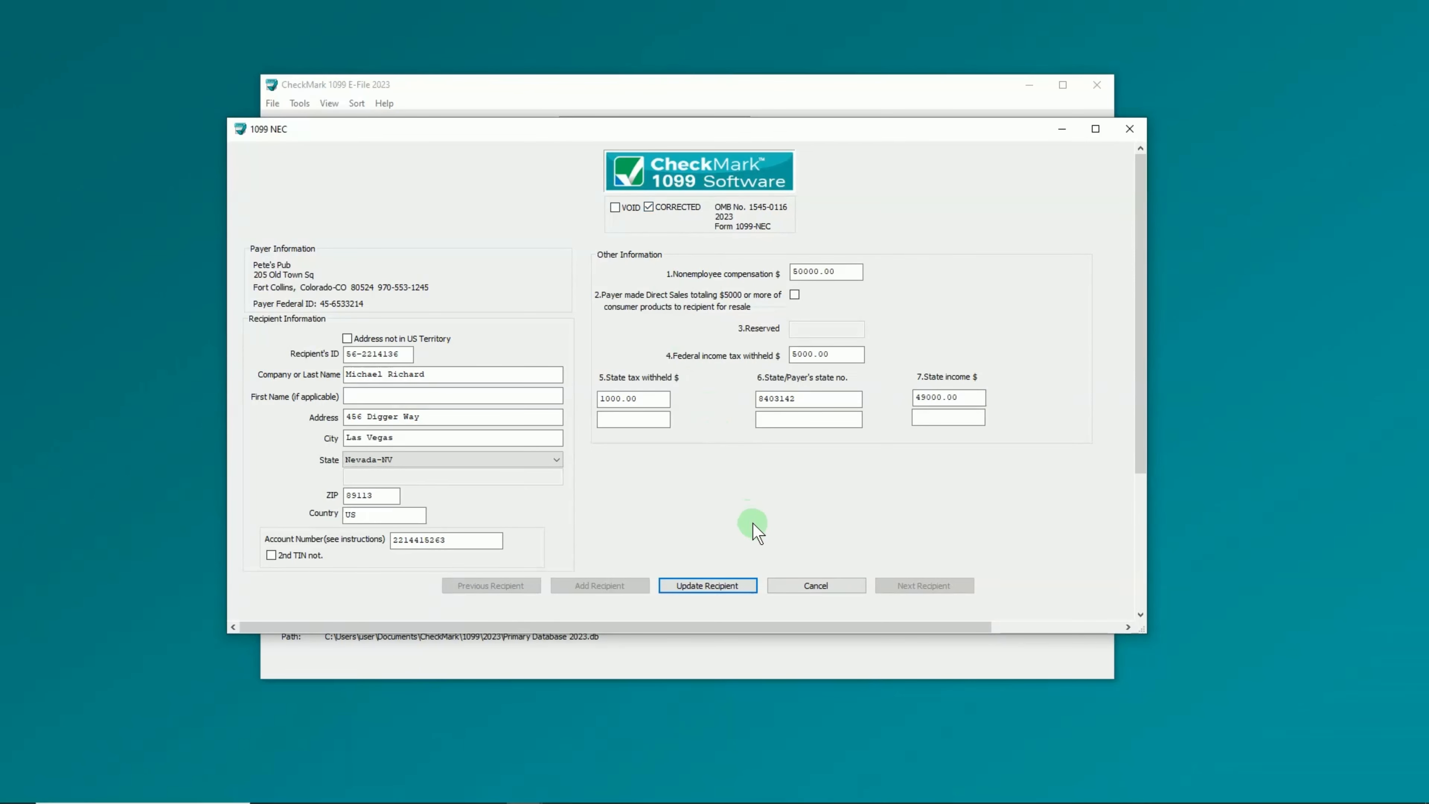
click(706, 585)
click(709, 416)
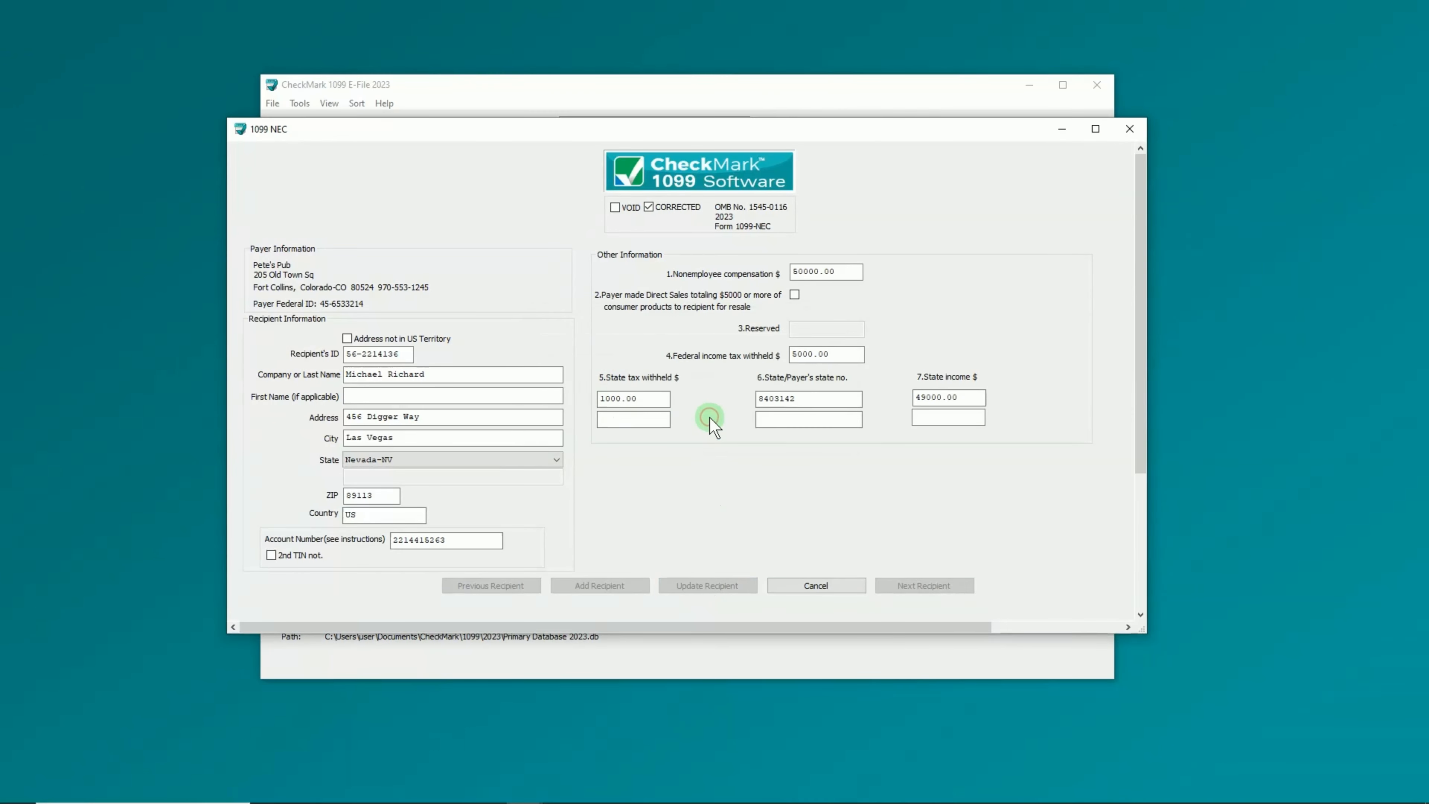
click(817, 585)
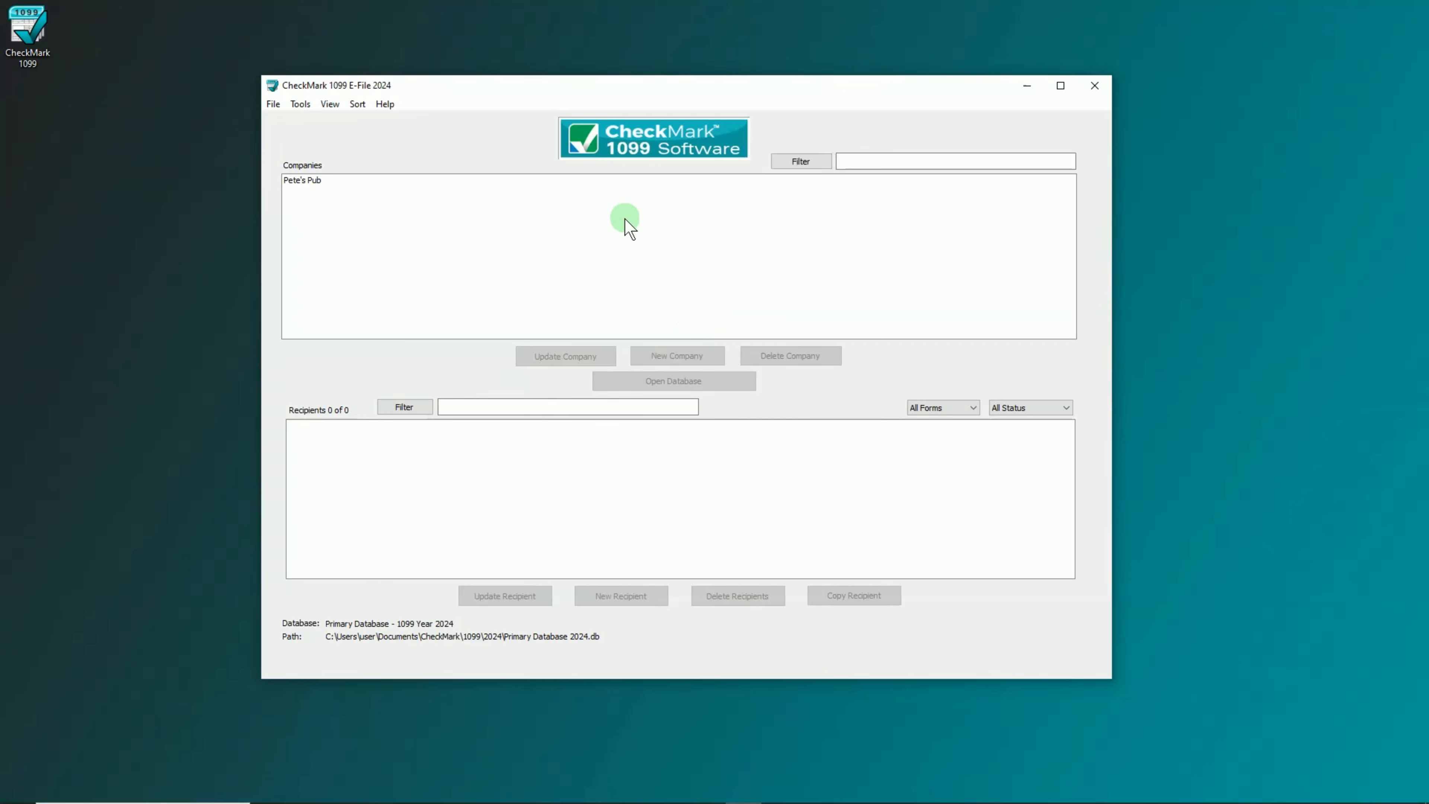
Step: Filter Pete's Pub's recipients to NEC forms and select the second NEC recipient
click(613, 180)
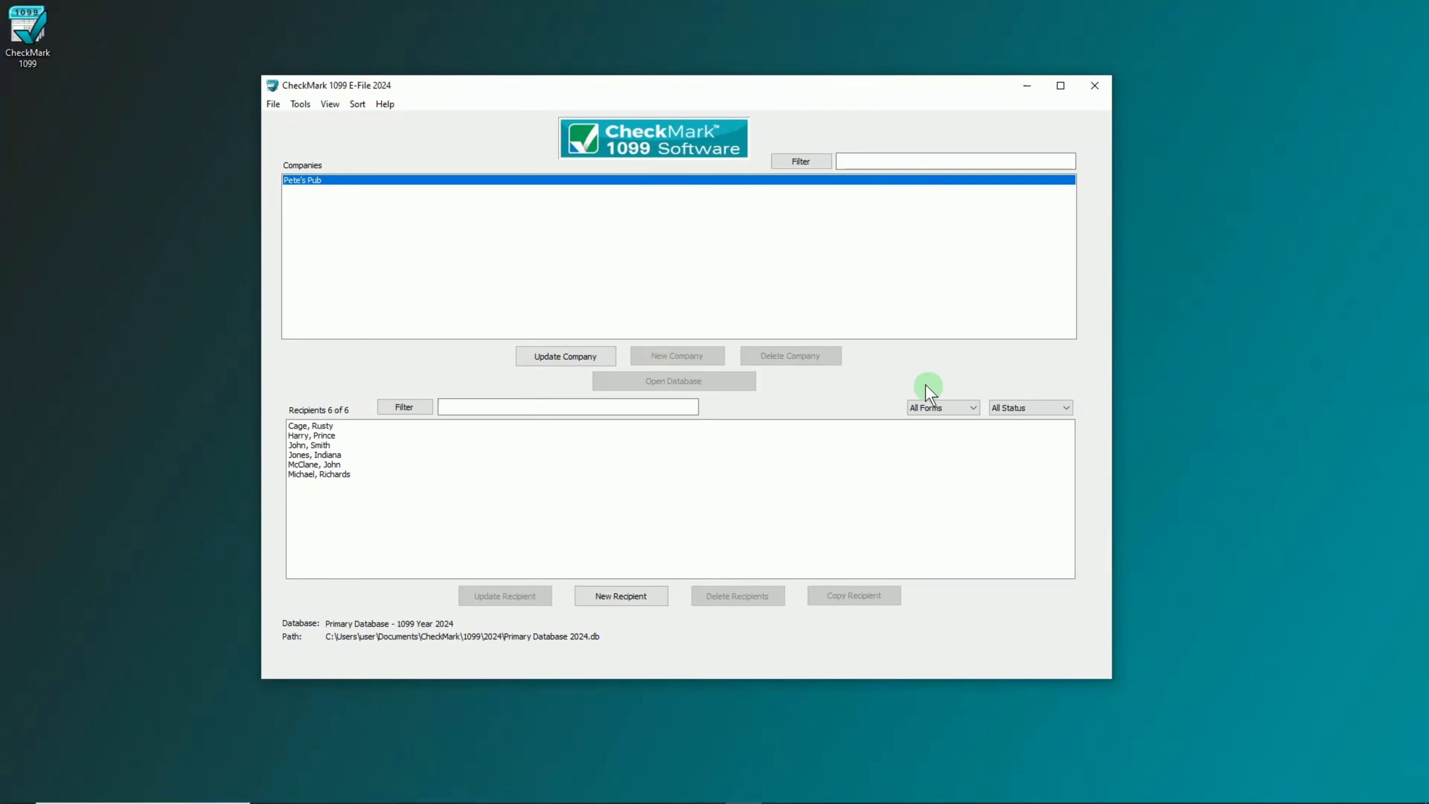
click(958, 408)
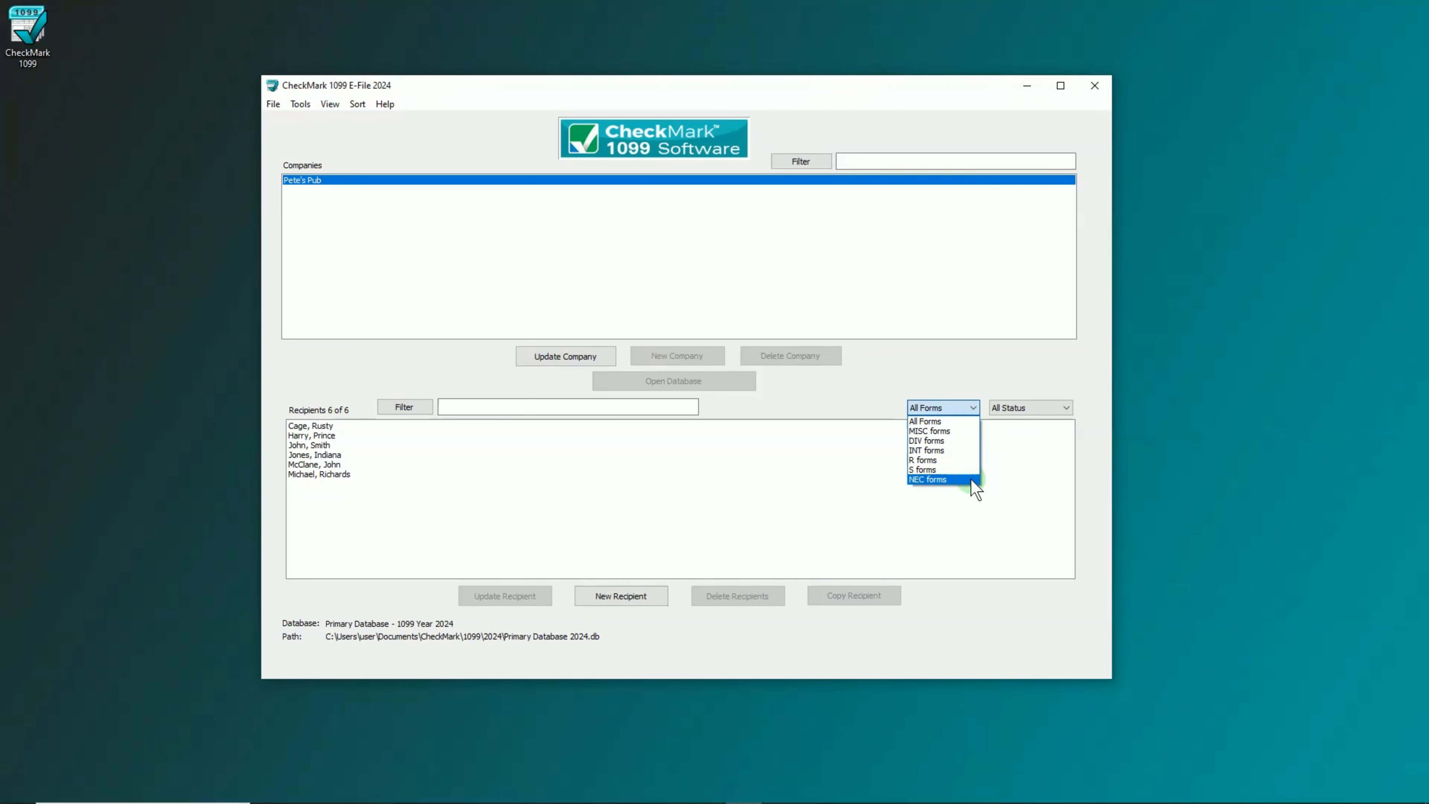
click(971, 480)
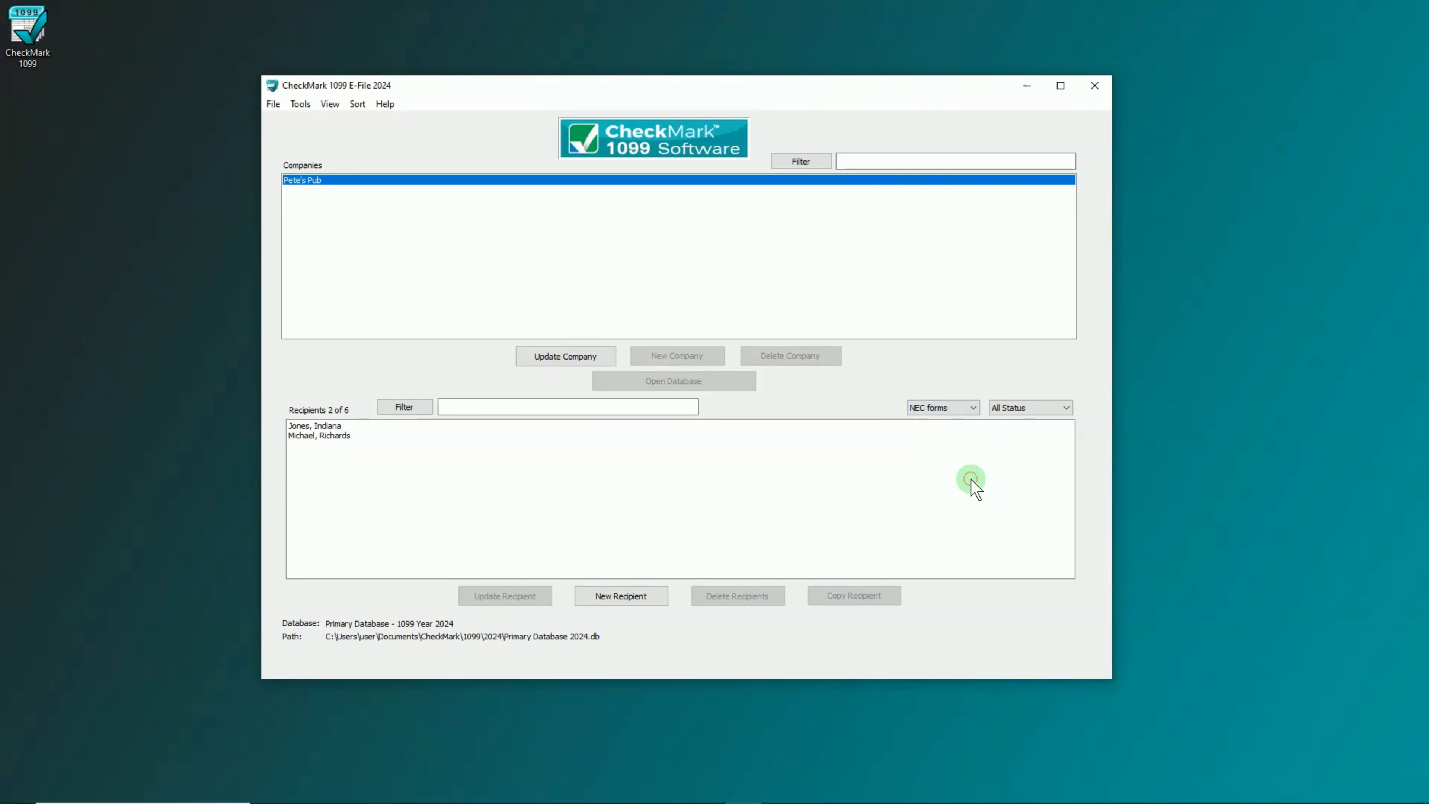
click(692, 439)
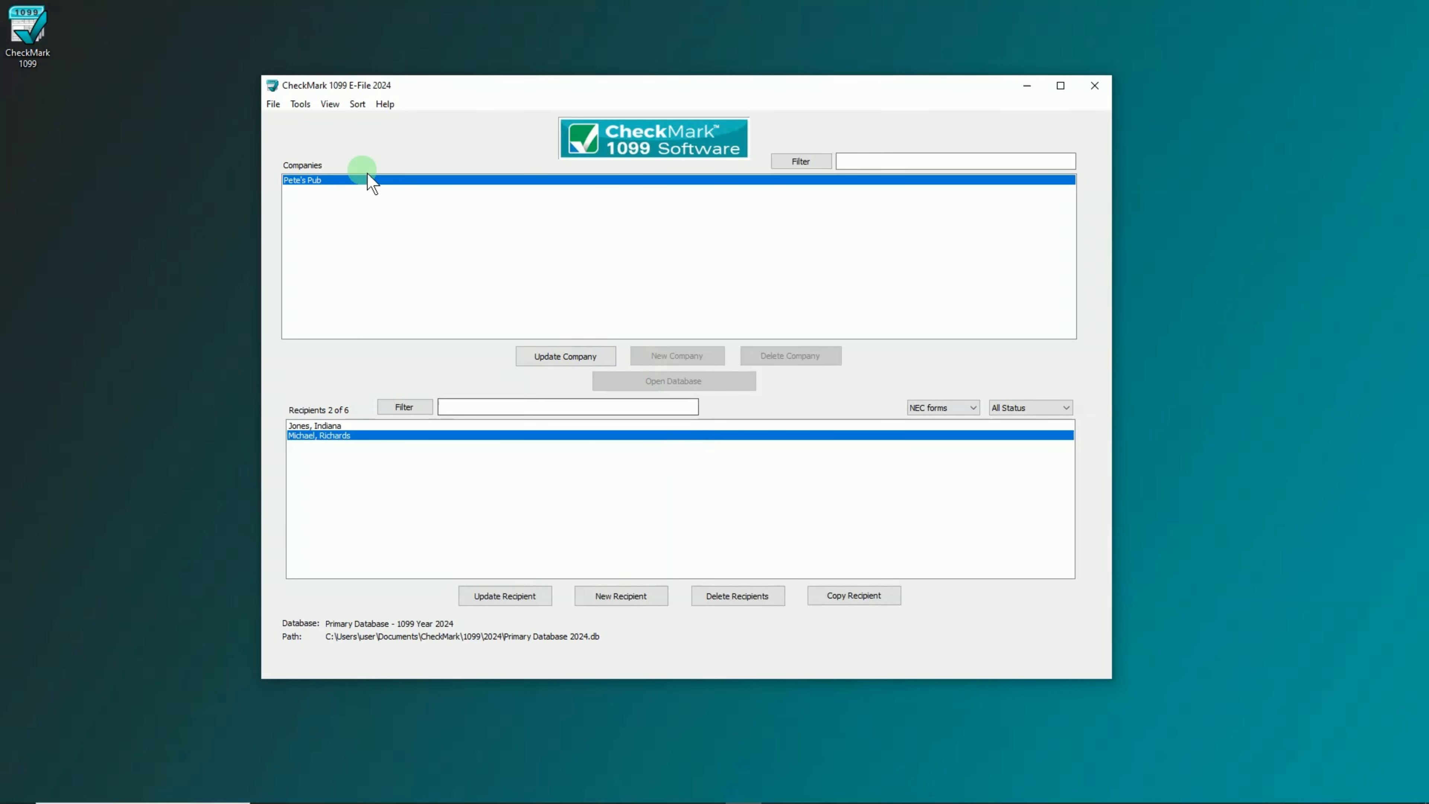
Step: Set up printing recipient forms with calendar year '24' on 3-up NEC forms
click(273, 104)
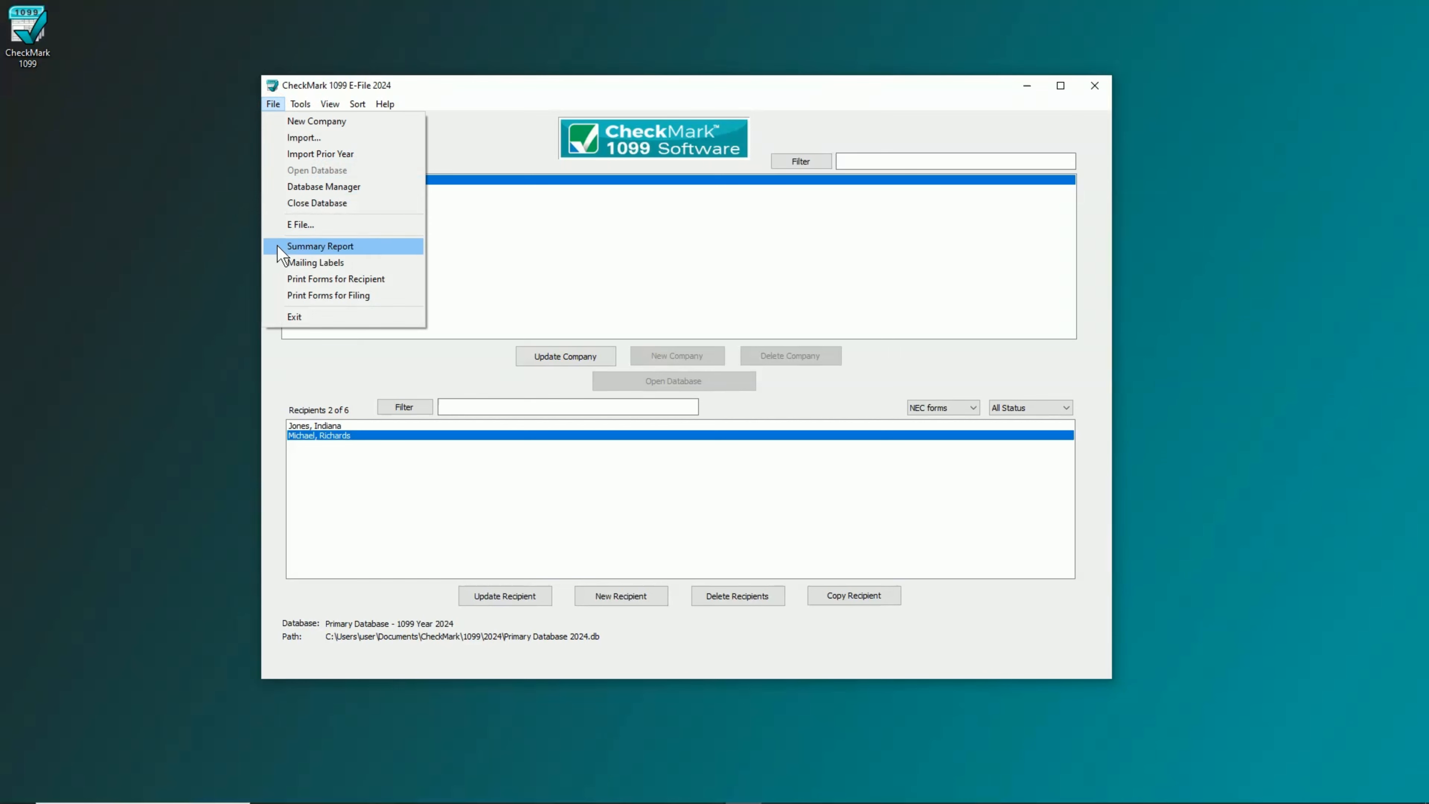
click(279, 279)
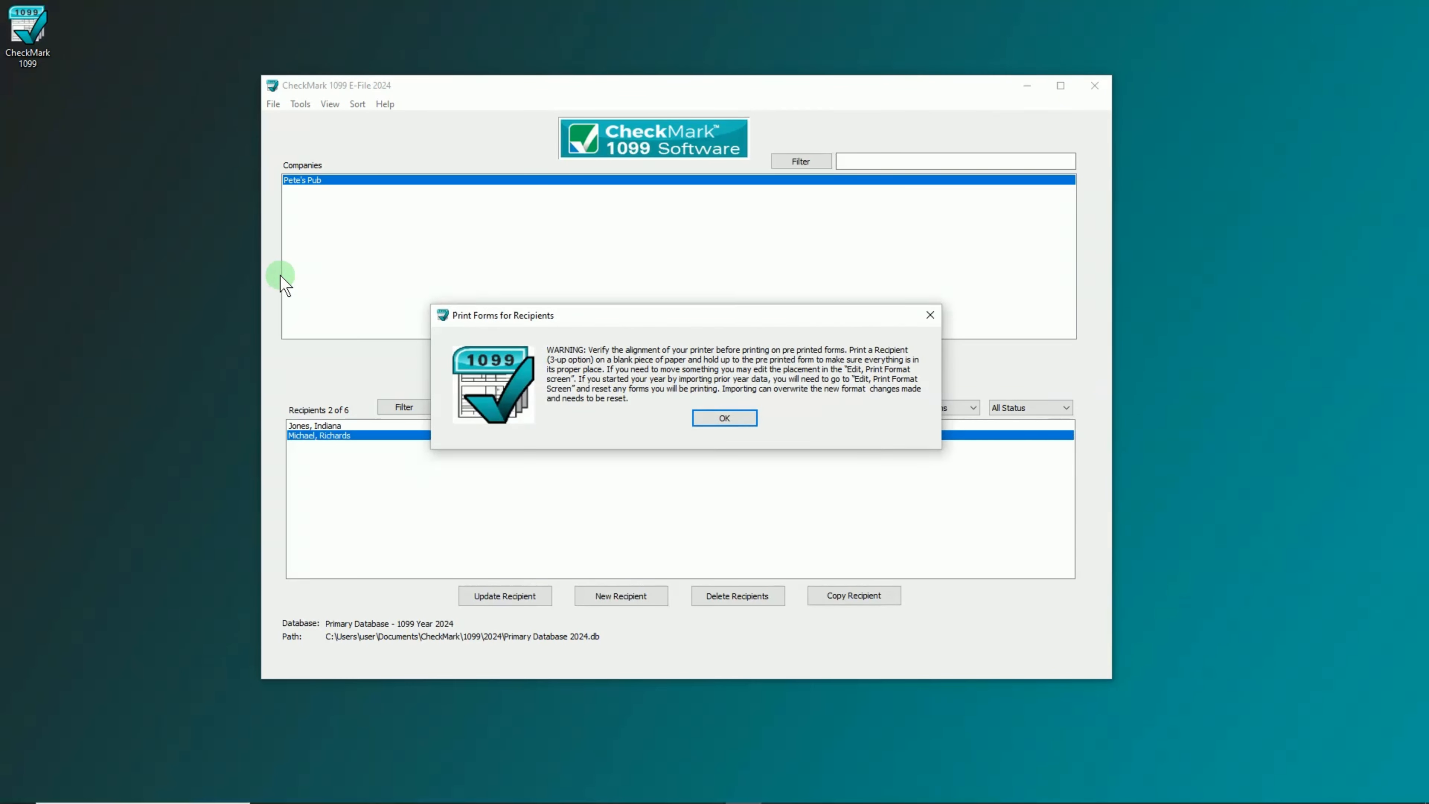
click(735, 425)
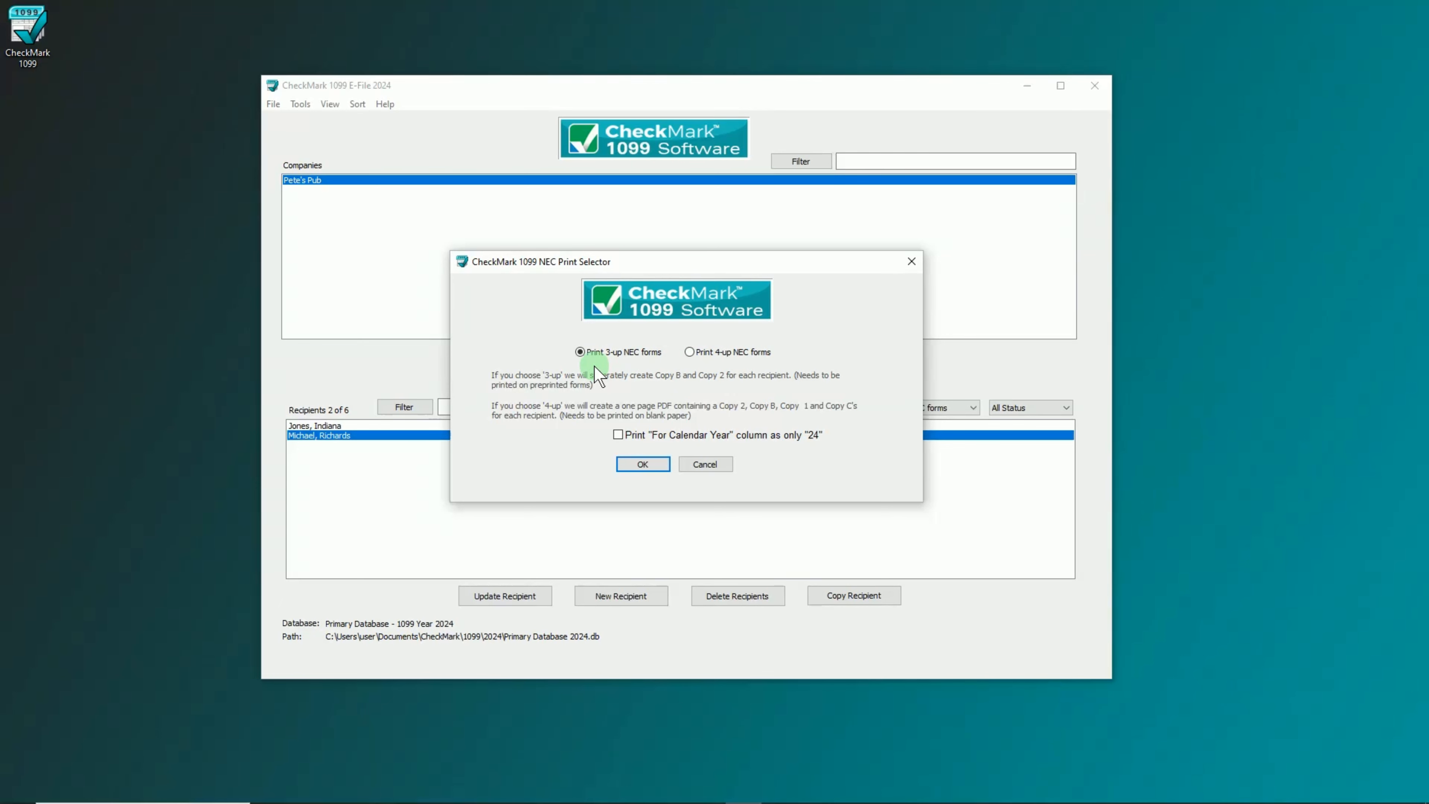
click(618, 434)
click(653, 463)
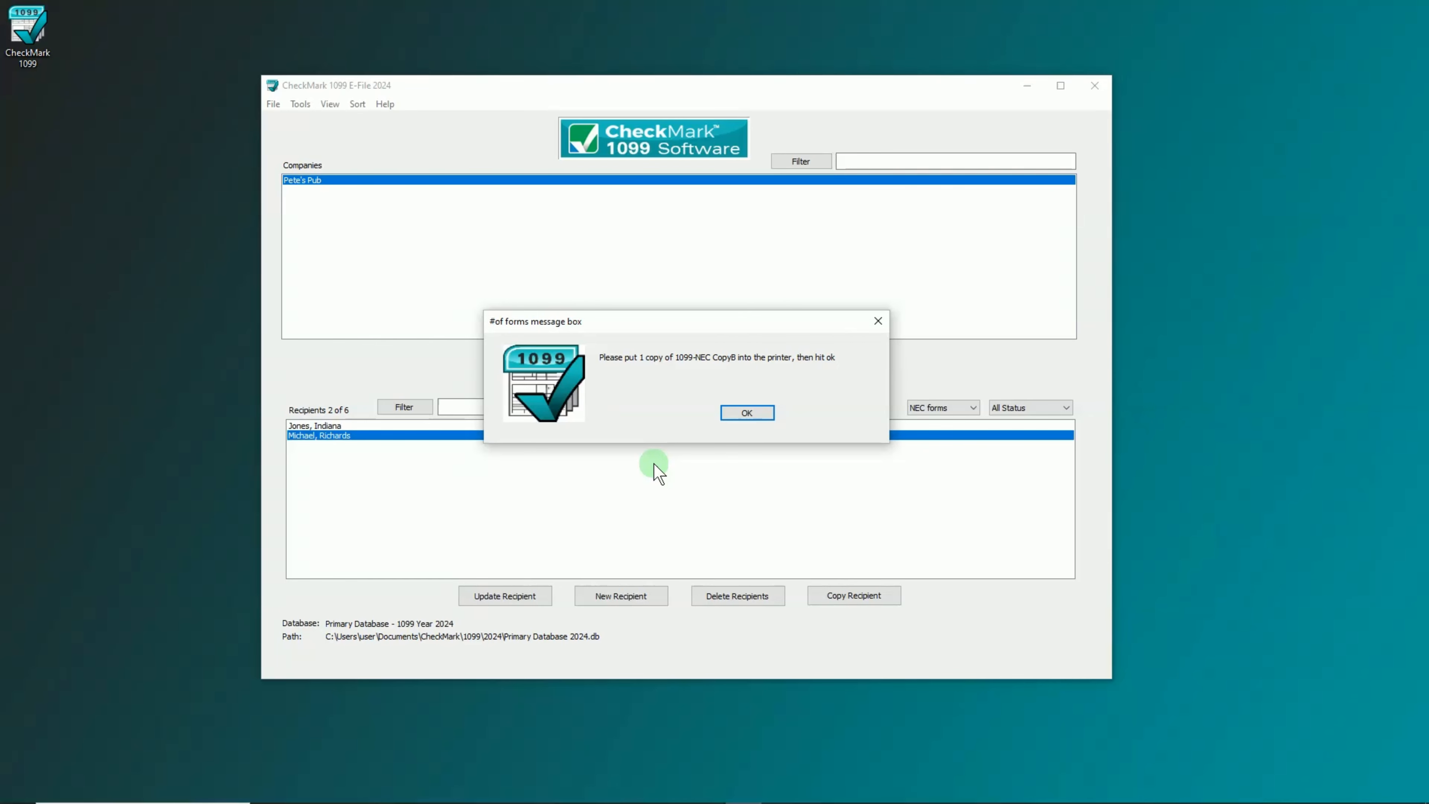
Step: Print 1099-NEC Copy B and Copy 2 on the current printer
click(751, 414)
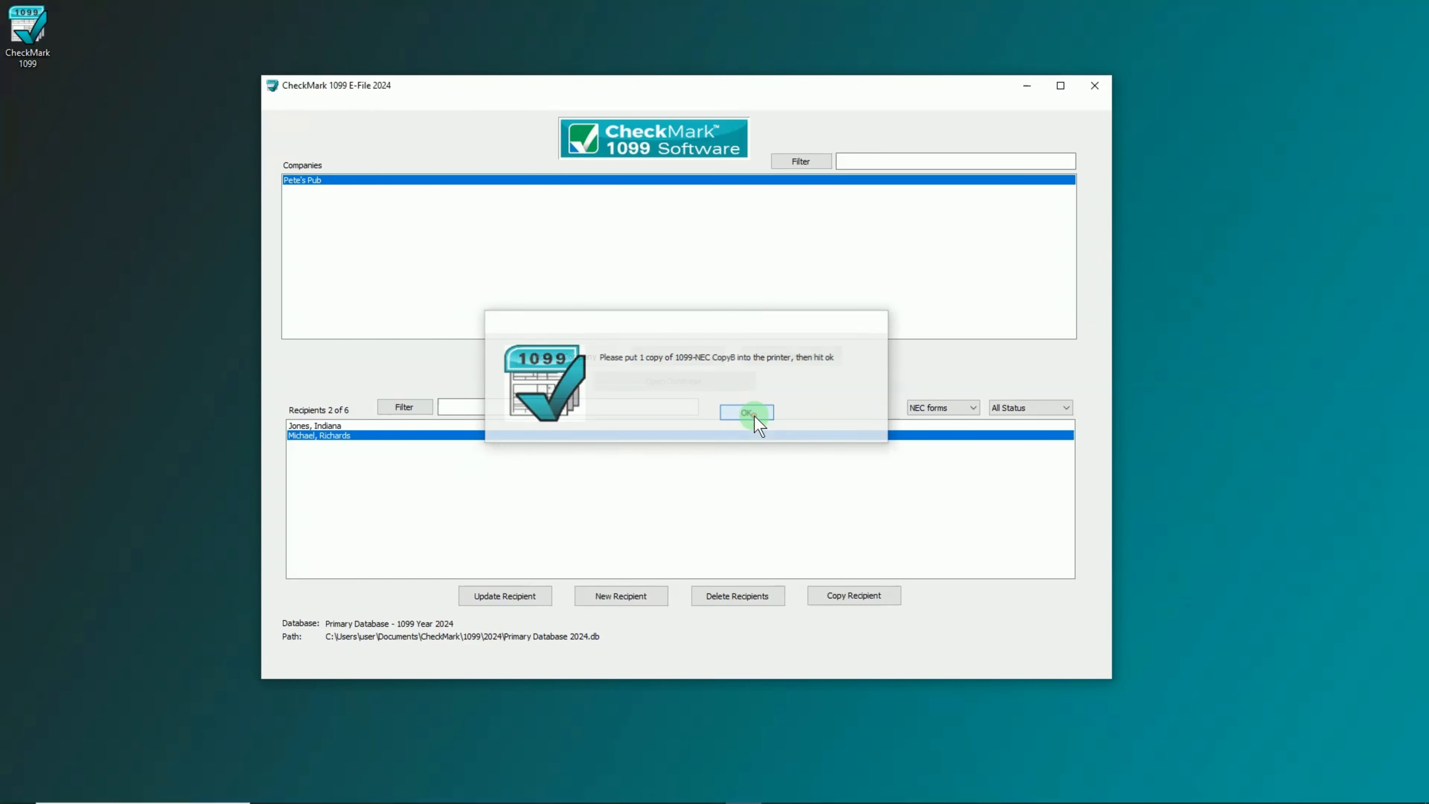
click(765, 330)
click(766, 329)
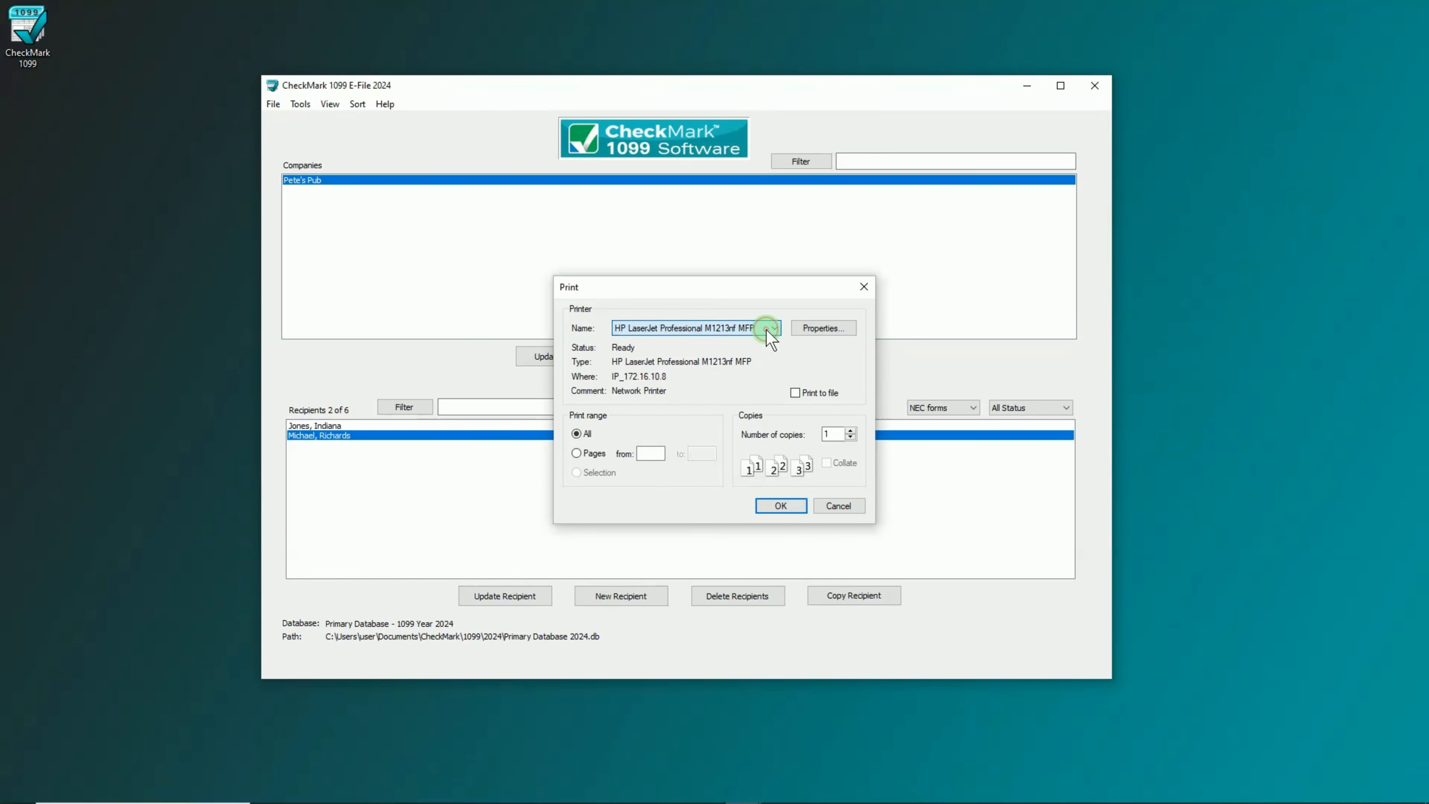
click(789, 506)
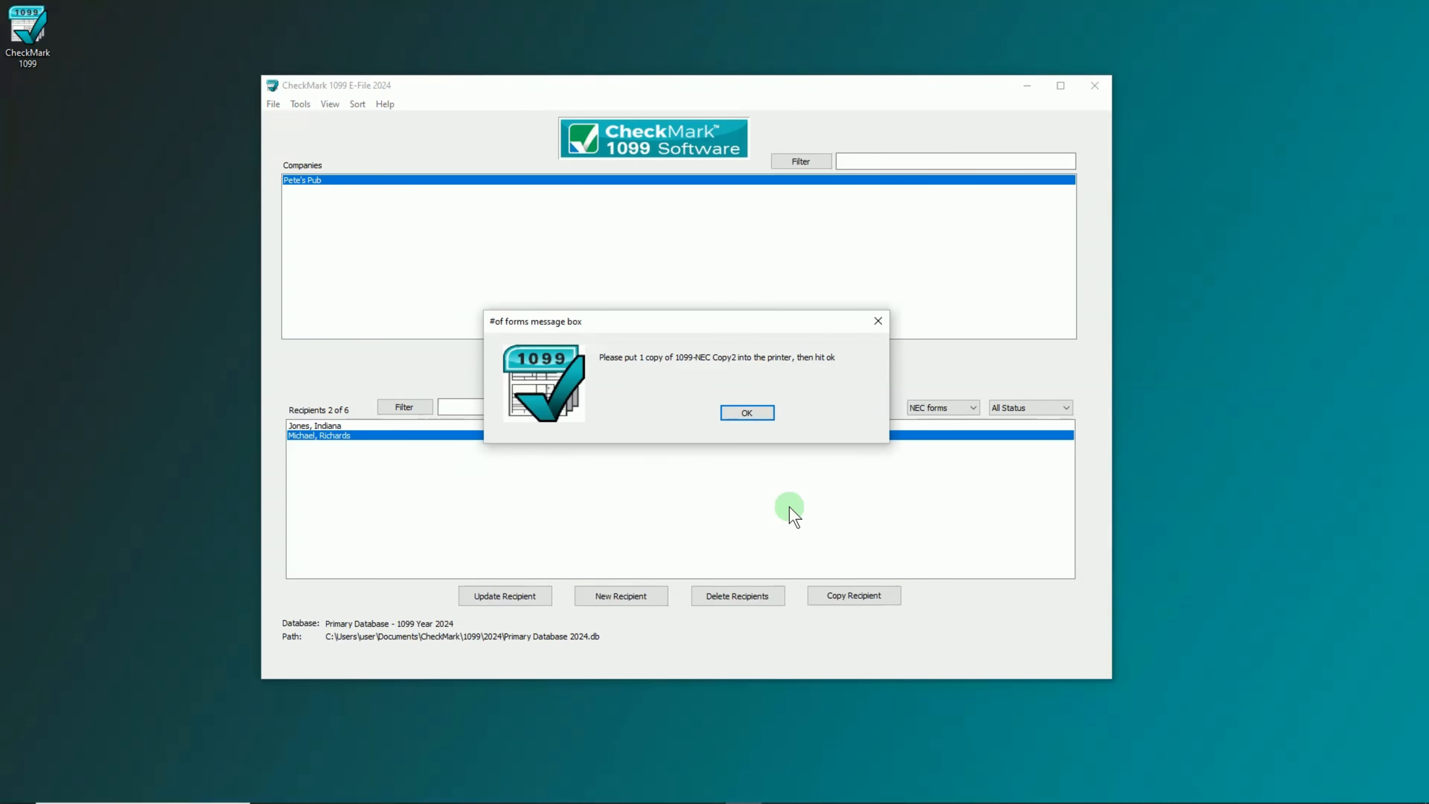
click(746, 411)
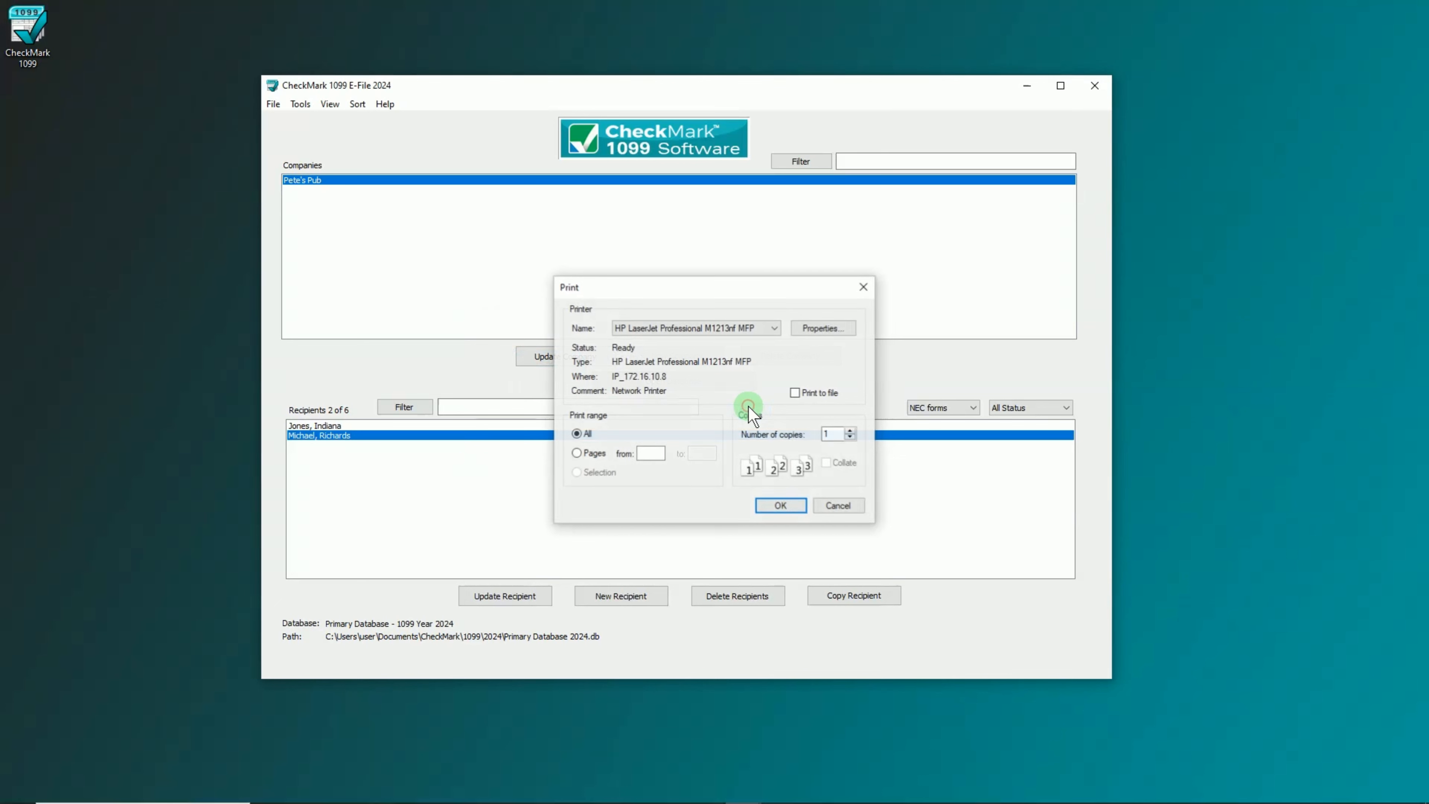
click(788, 503)
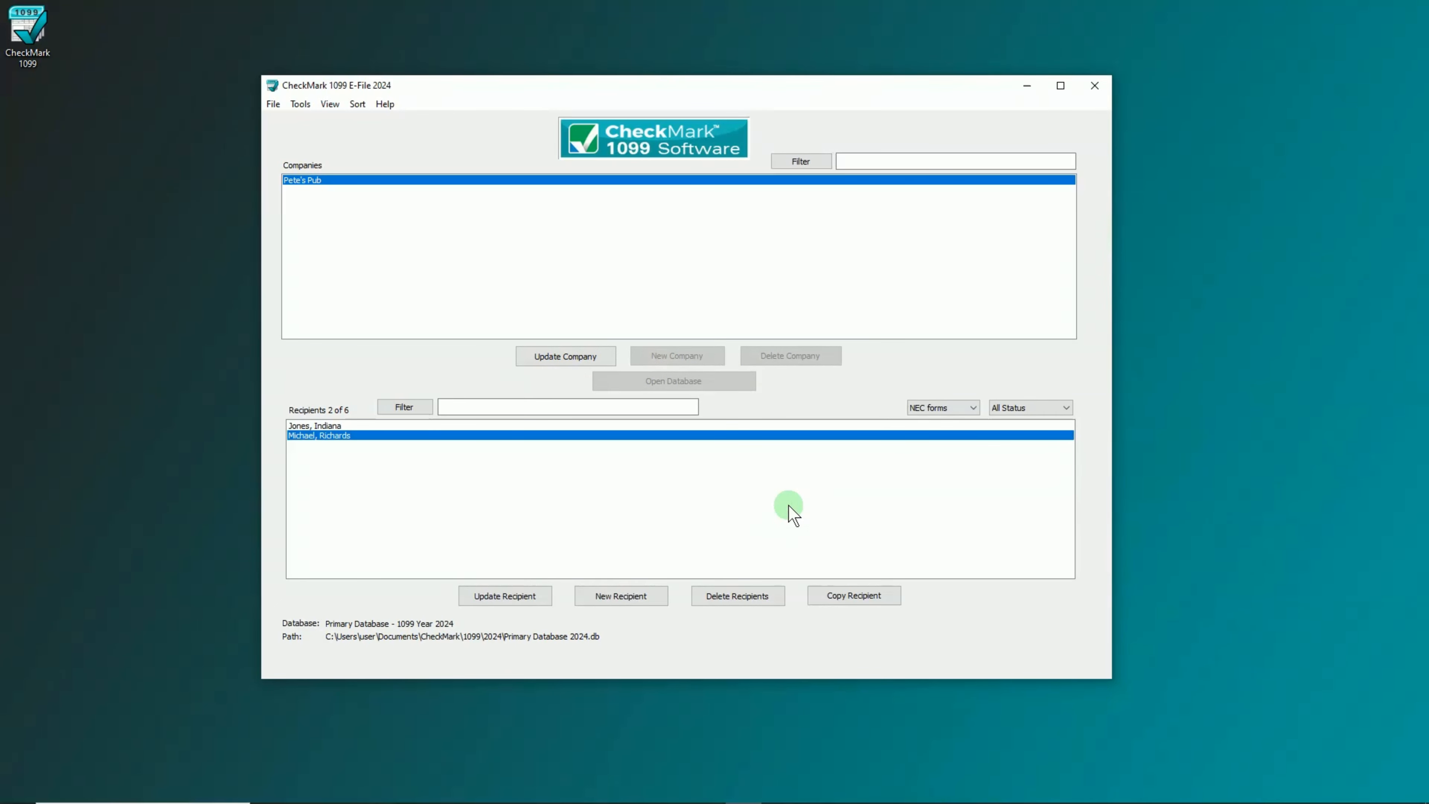
Step: Print the NEC recipient copies using the 4-up NEC forms layout, generating NEC.pdf
click(272, 106)
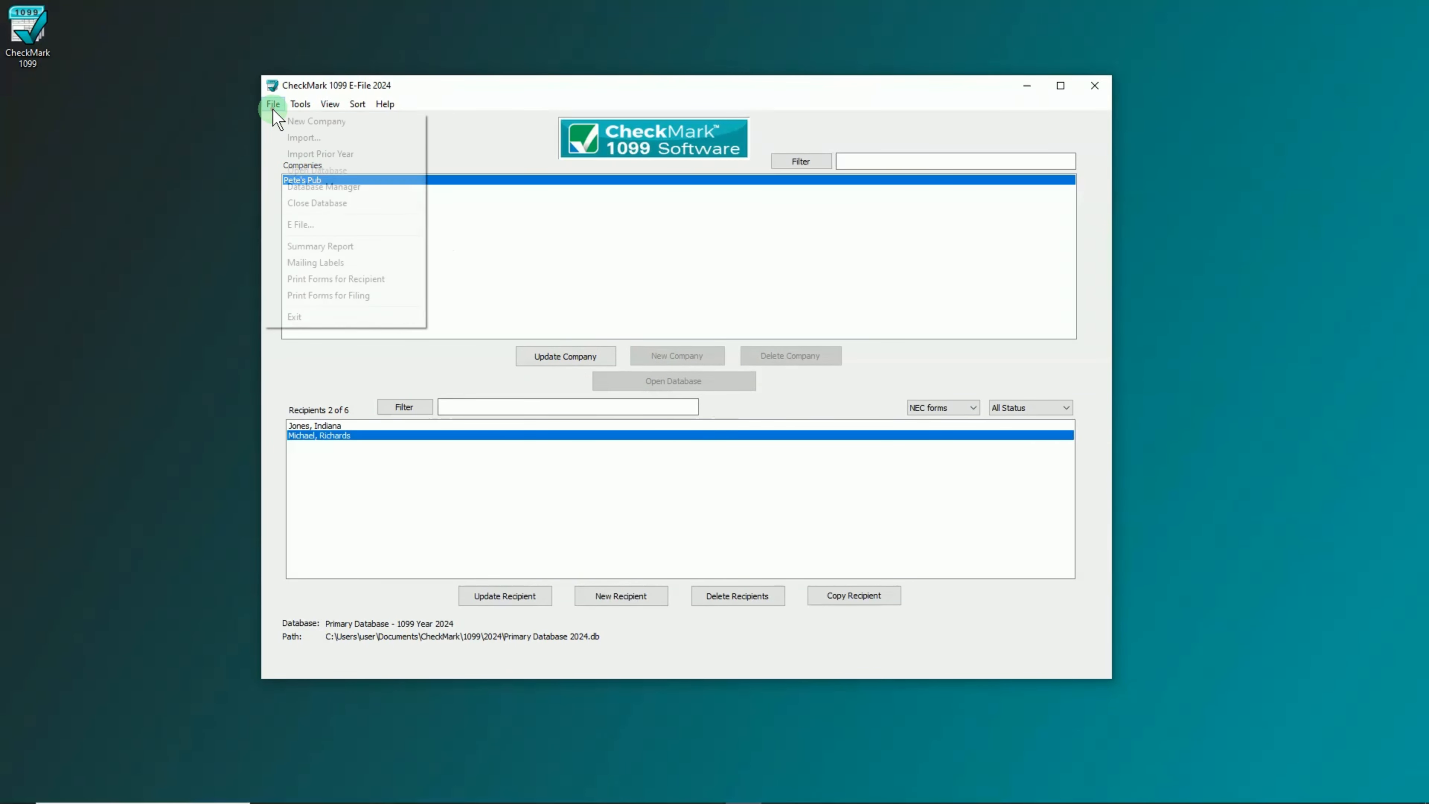
click(290, 279)
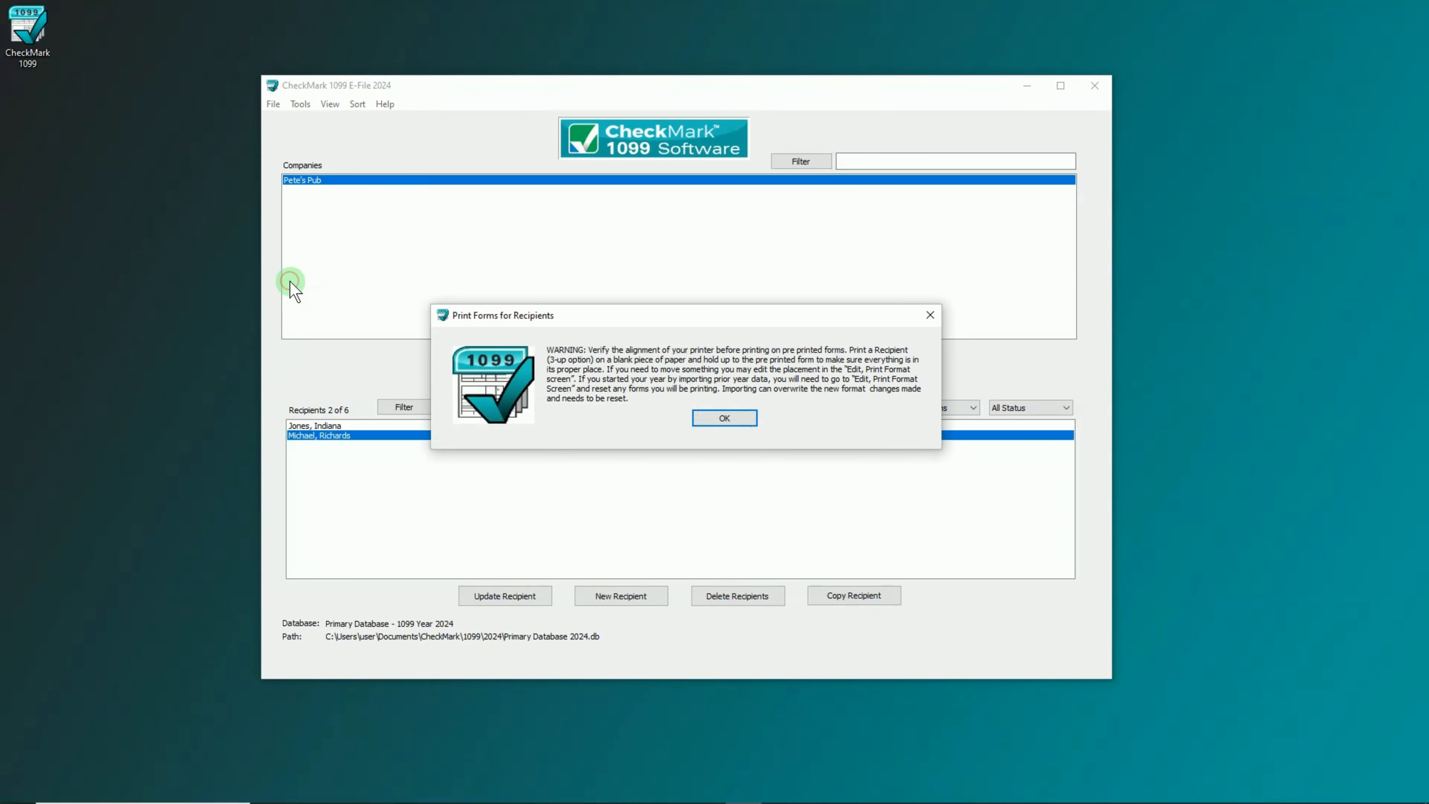
click(712, 417)
click(709, 353)
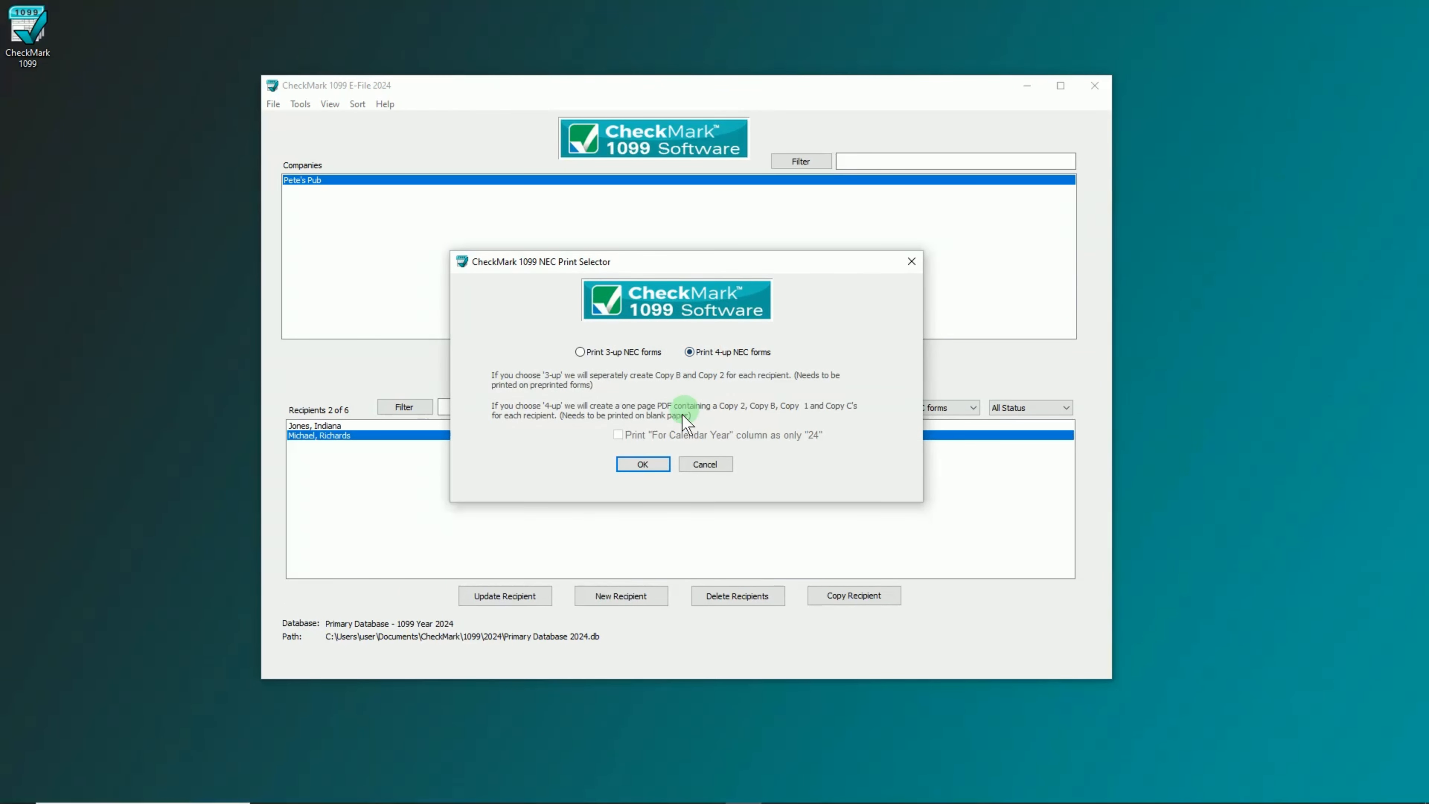
click(653, 464)
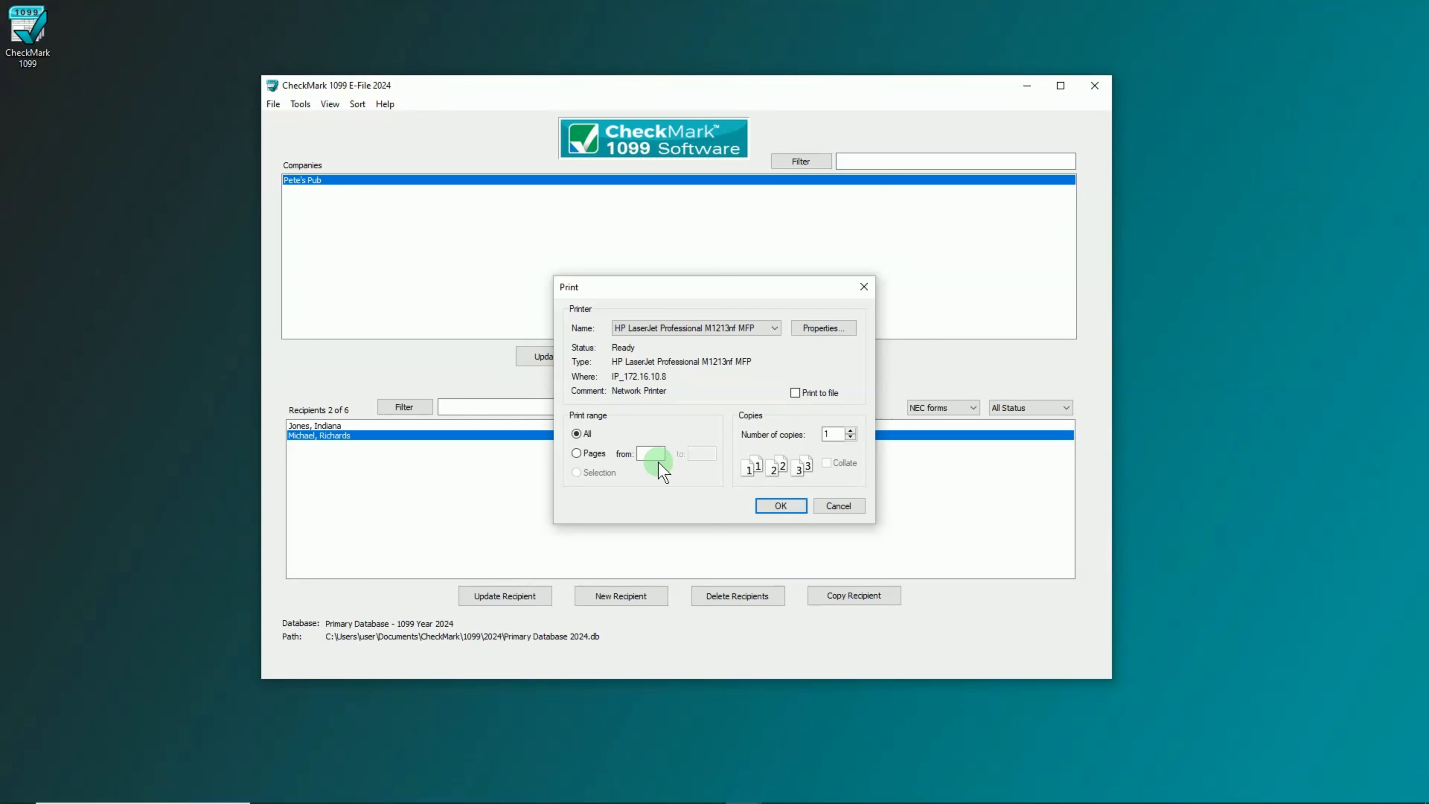
click(783, 505)
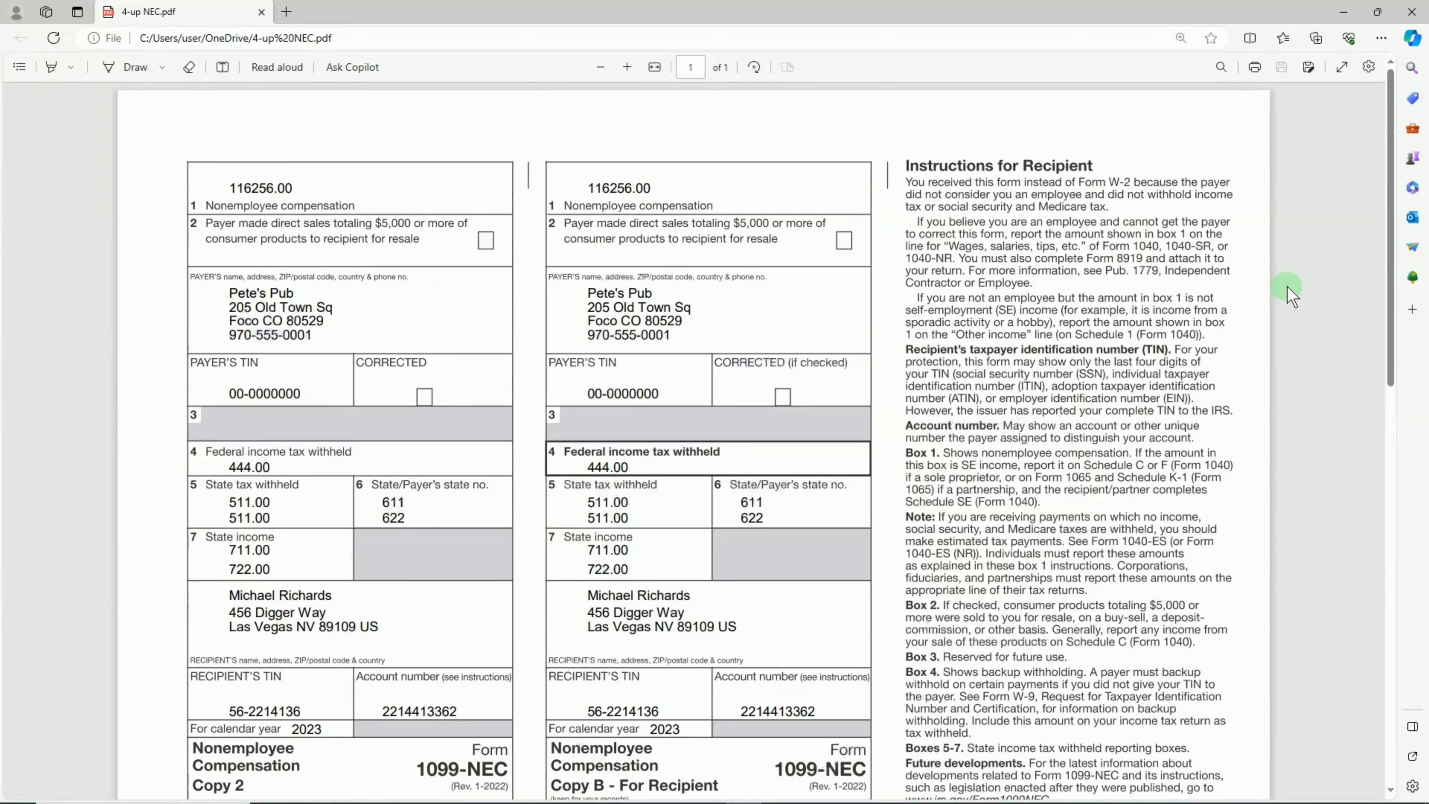
Step: Scroll down through the 4-up NEC.pdf to review Copy 2 and Copy B
scroll(1291, 295, down, 6)
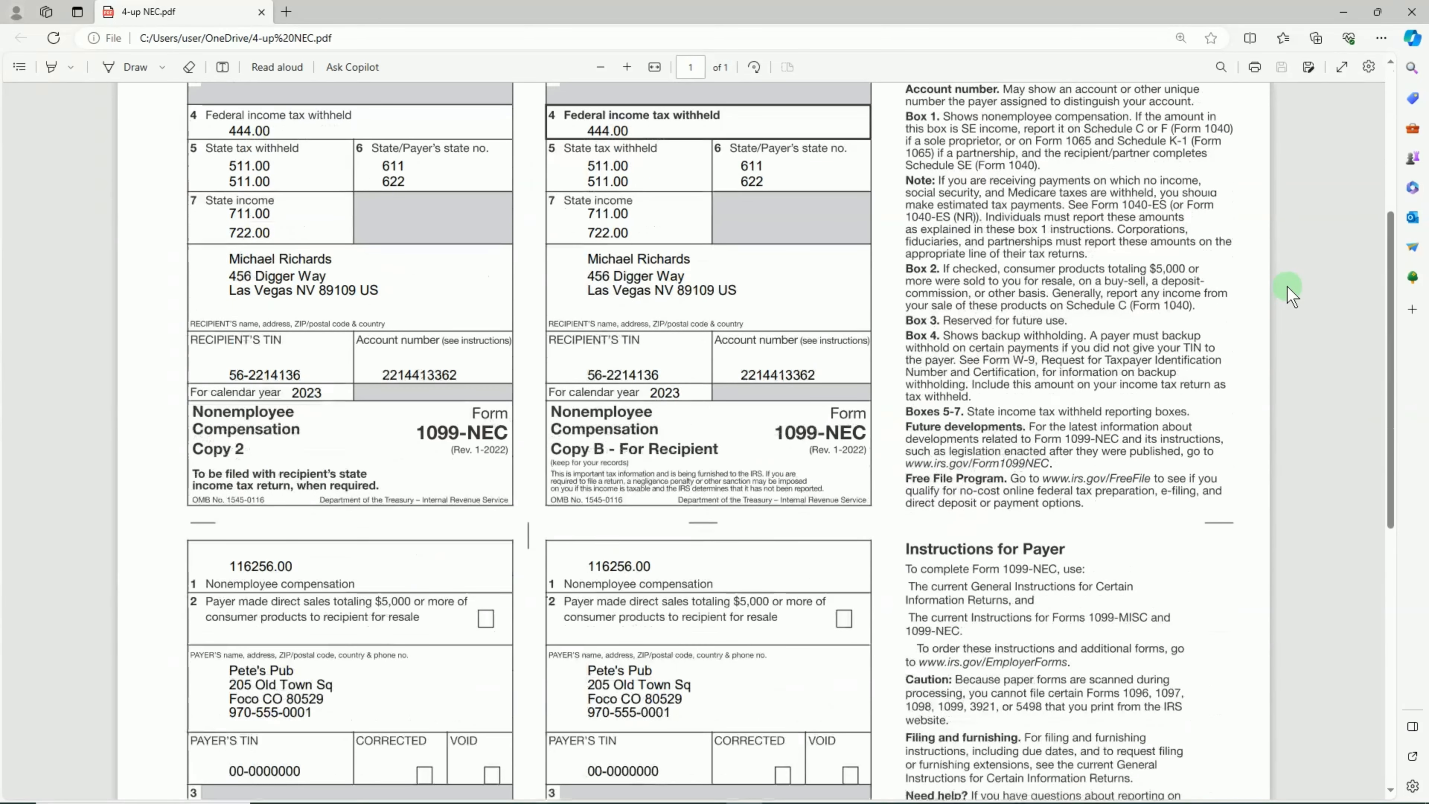
scroll(1290, 296, down, 6)
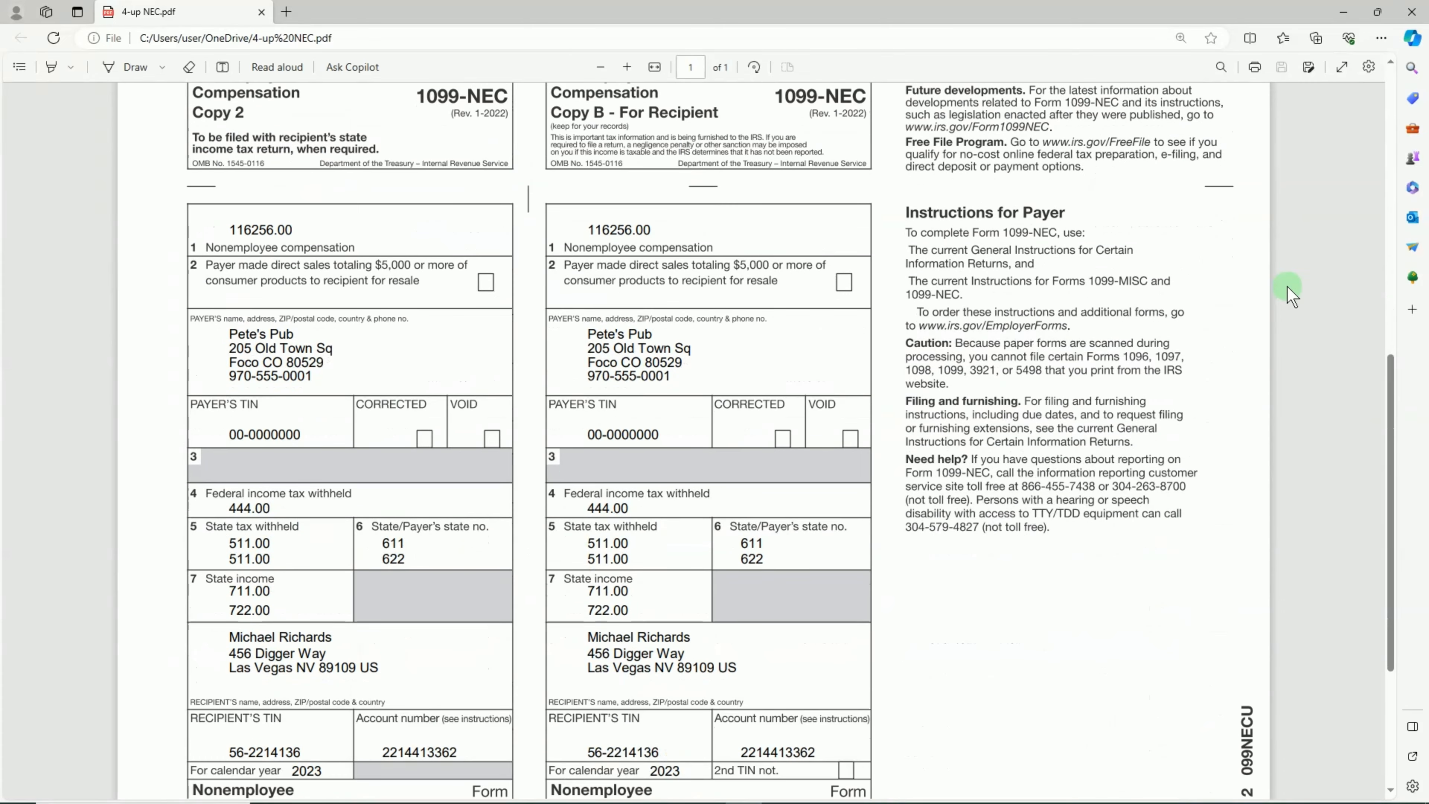
scroll(1290, 296, down, 5)
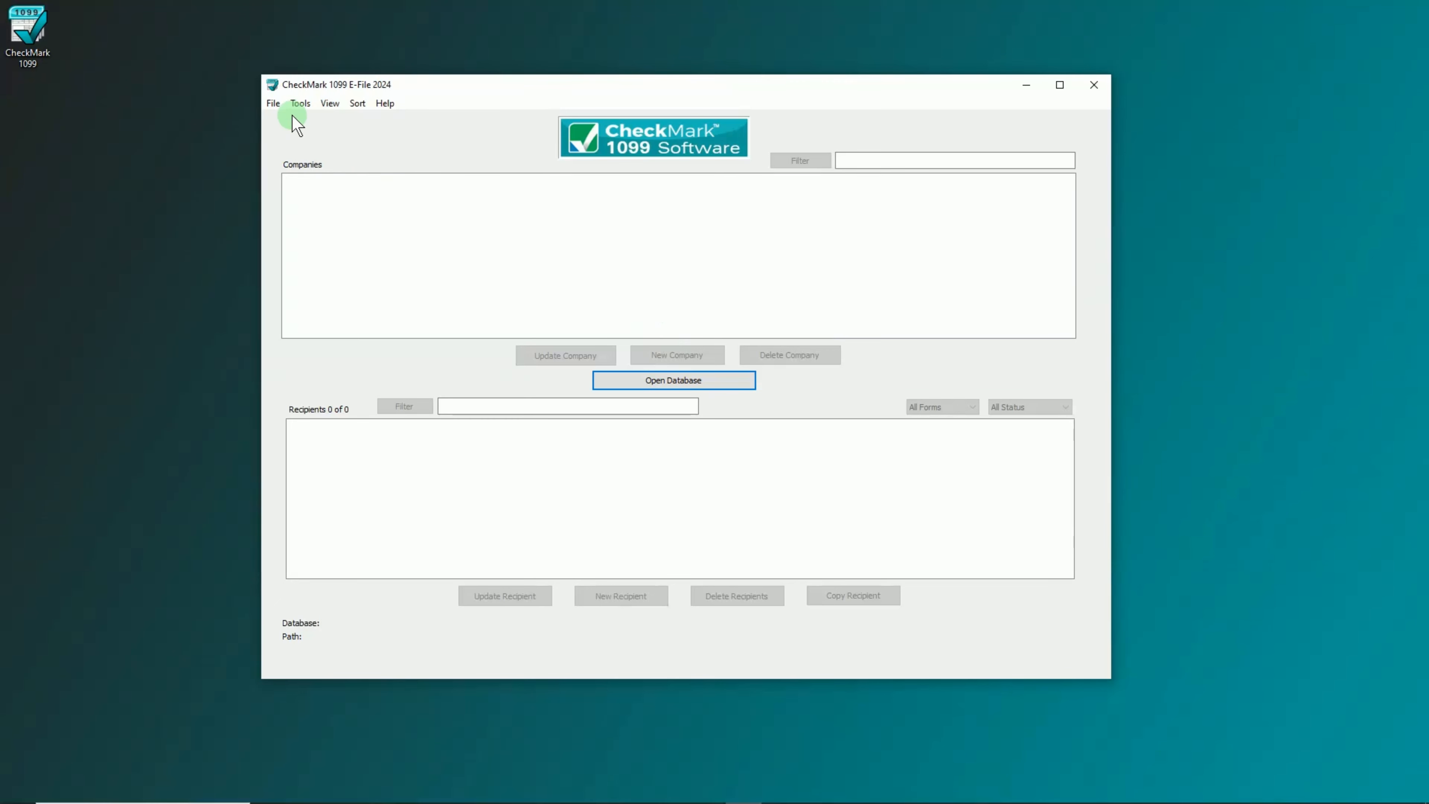
Step: Open the 2024 Primary Database
click(280, 105)
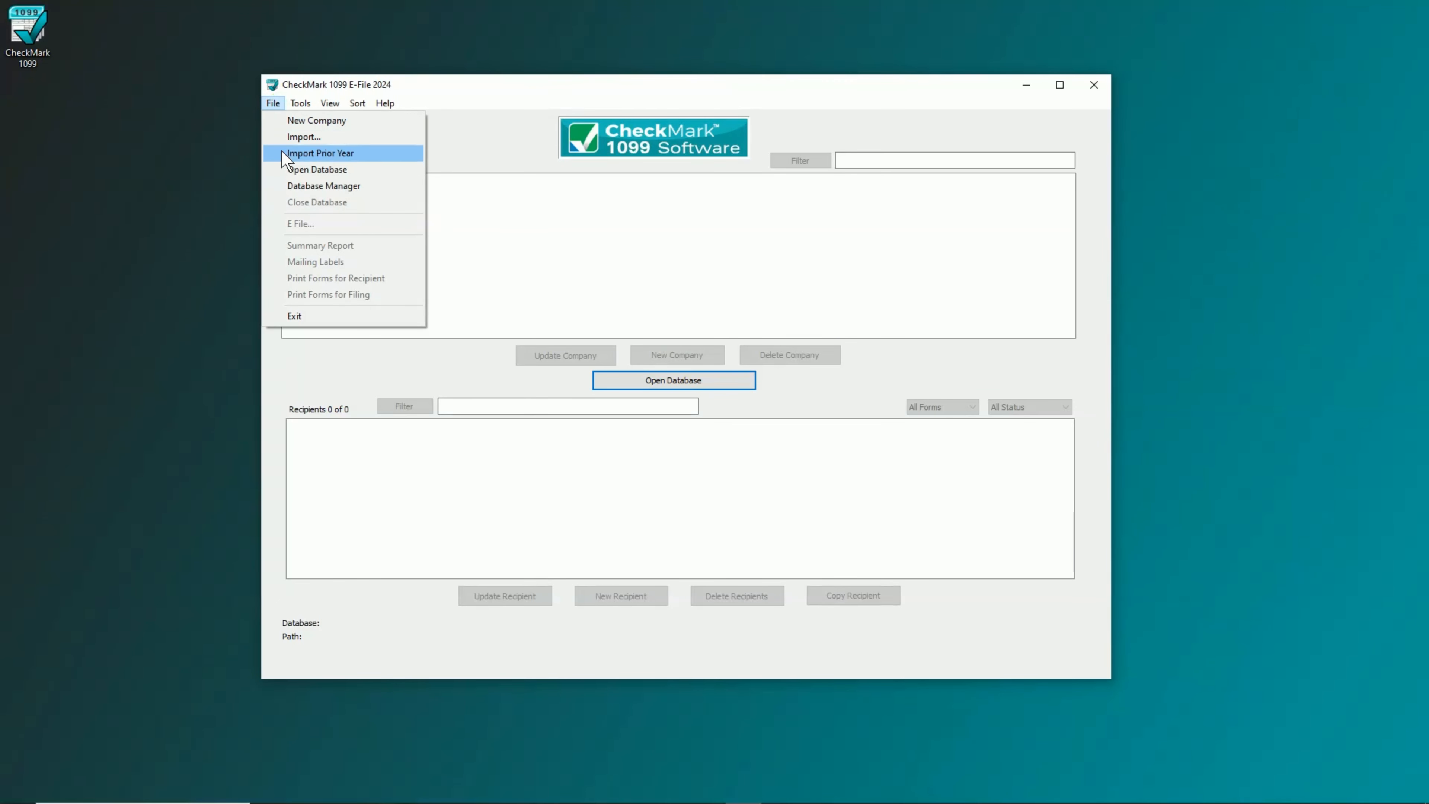
click(285, 169)
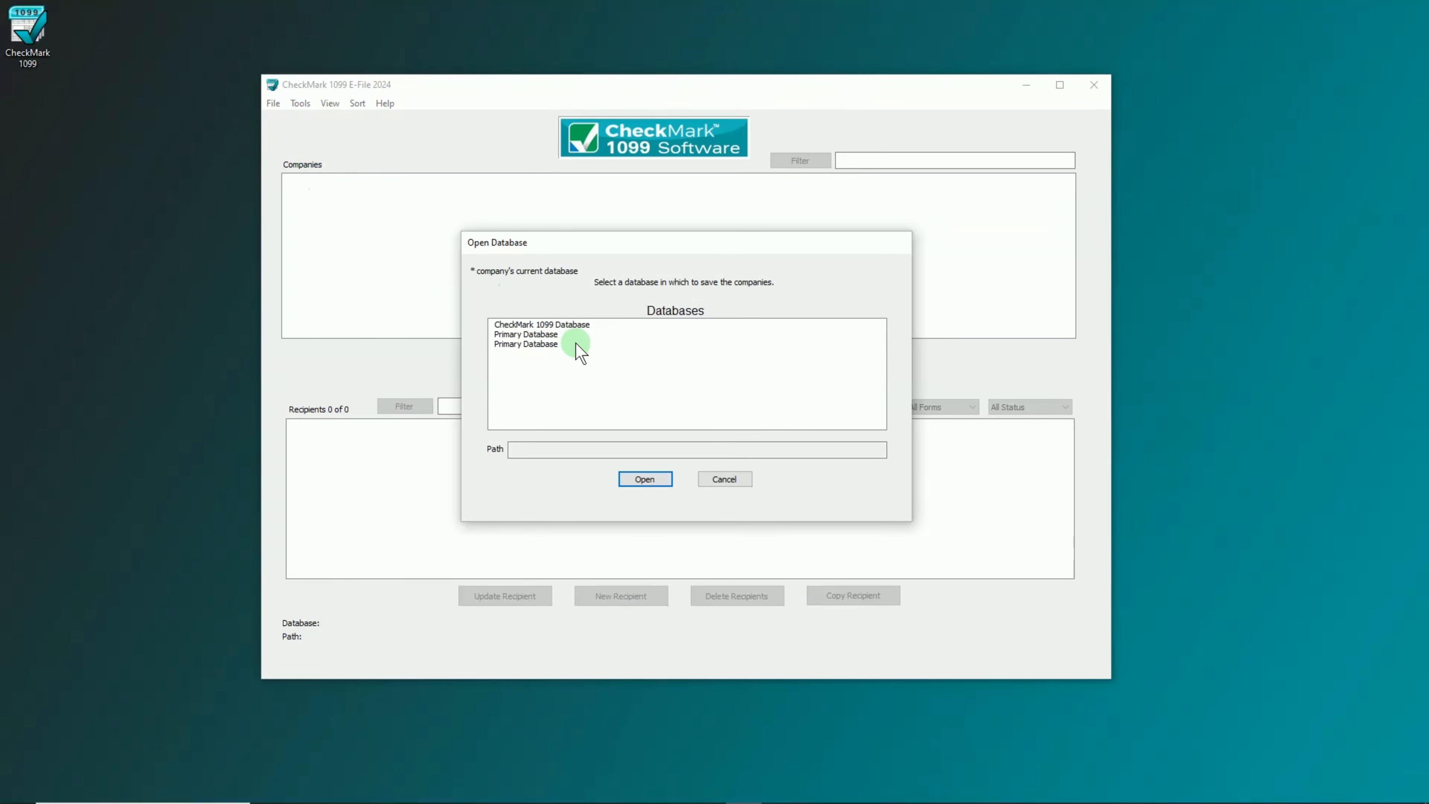
click(574, 343)
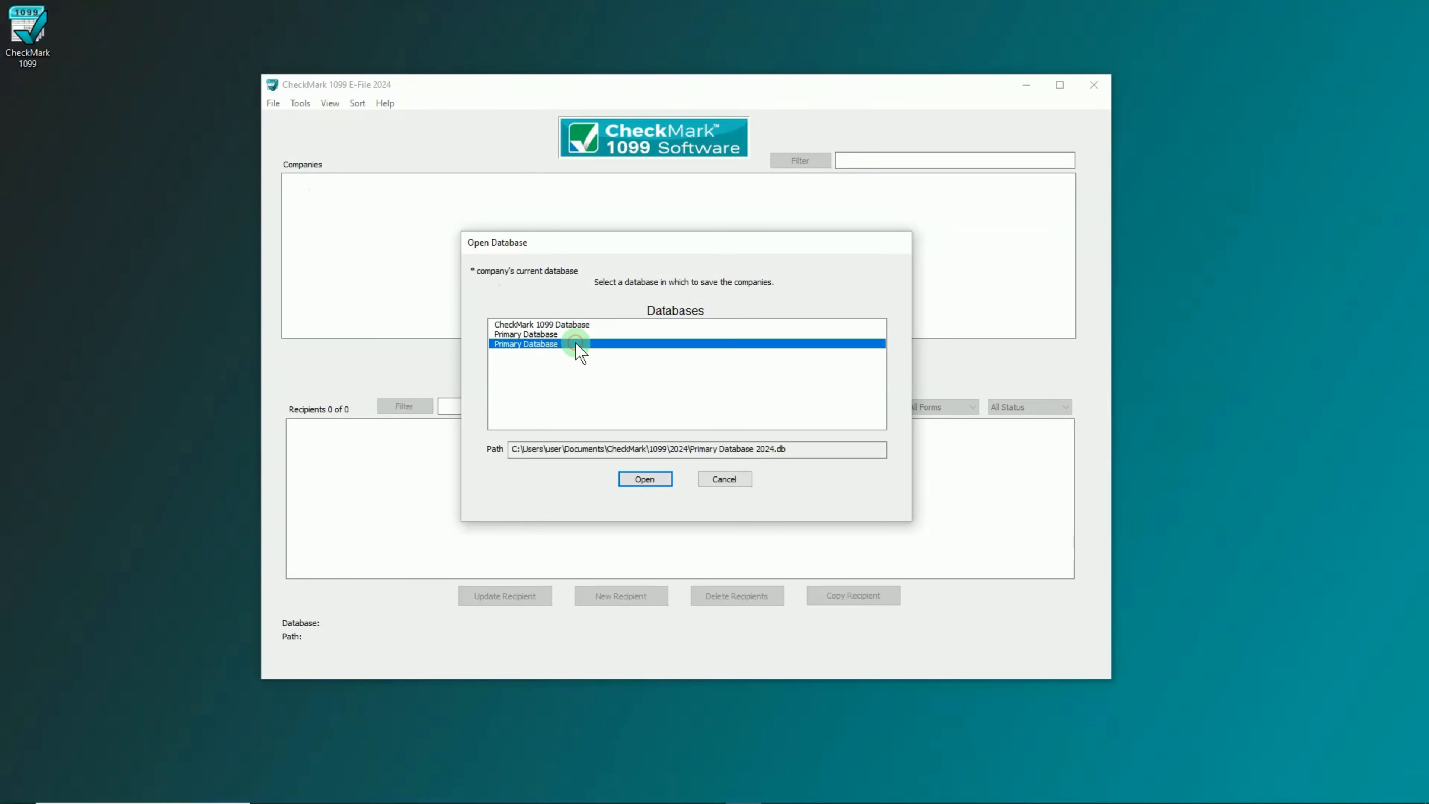
click(660, 480)
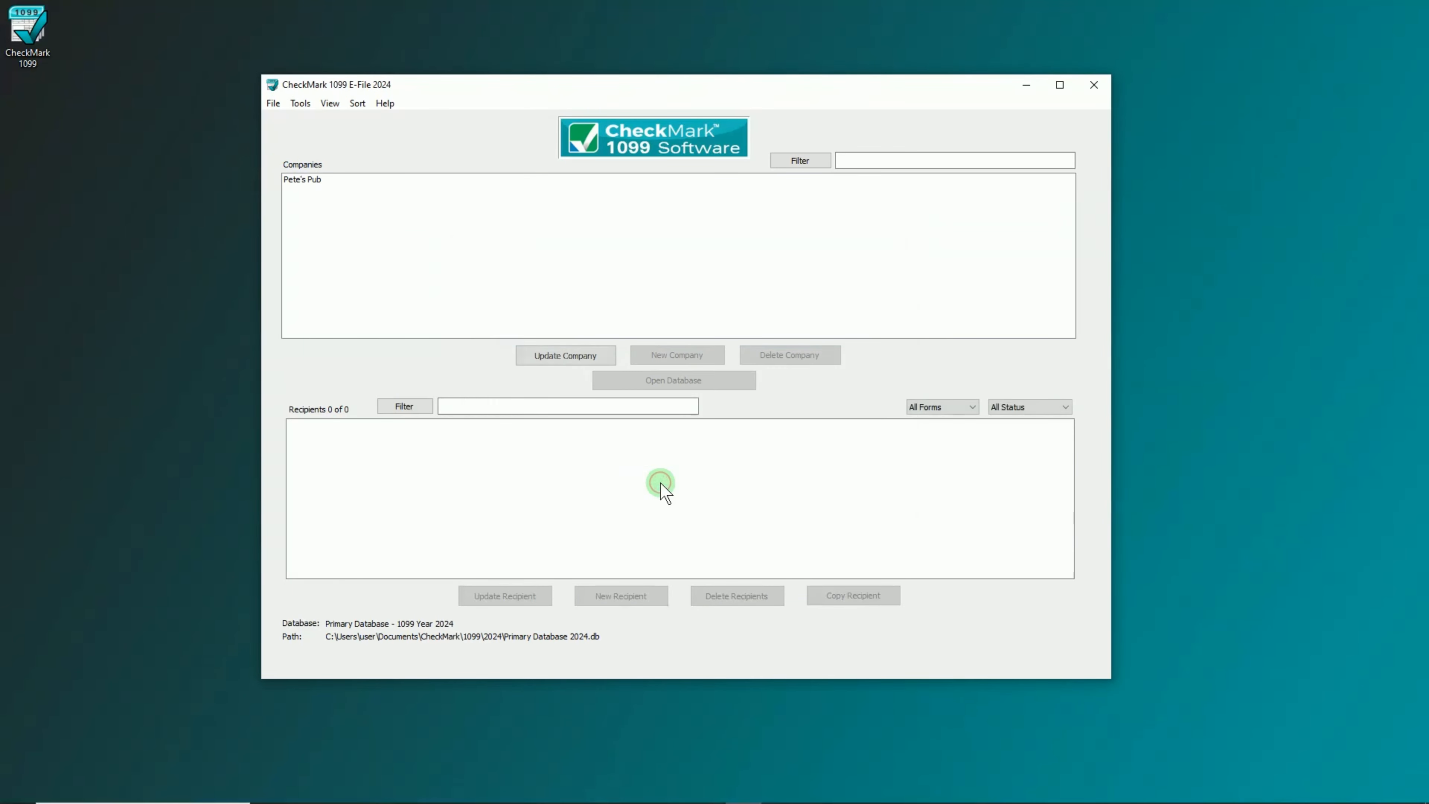
Step: Load Pete's Pub, filter recipients to NEC forms, and select the second NEC recipient
click(504, 181)
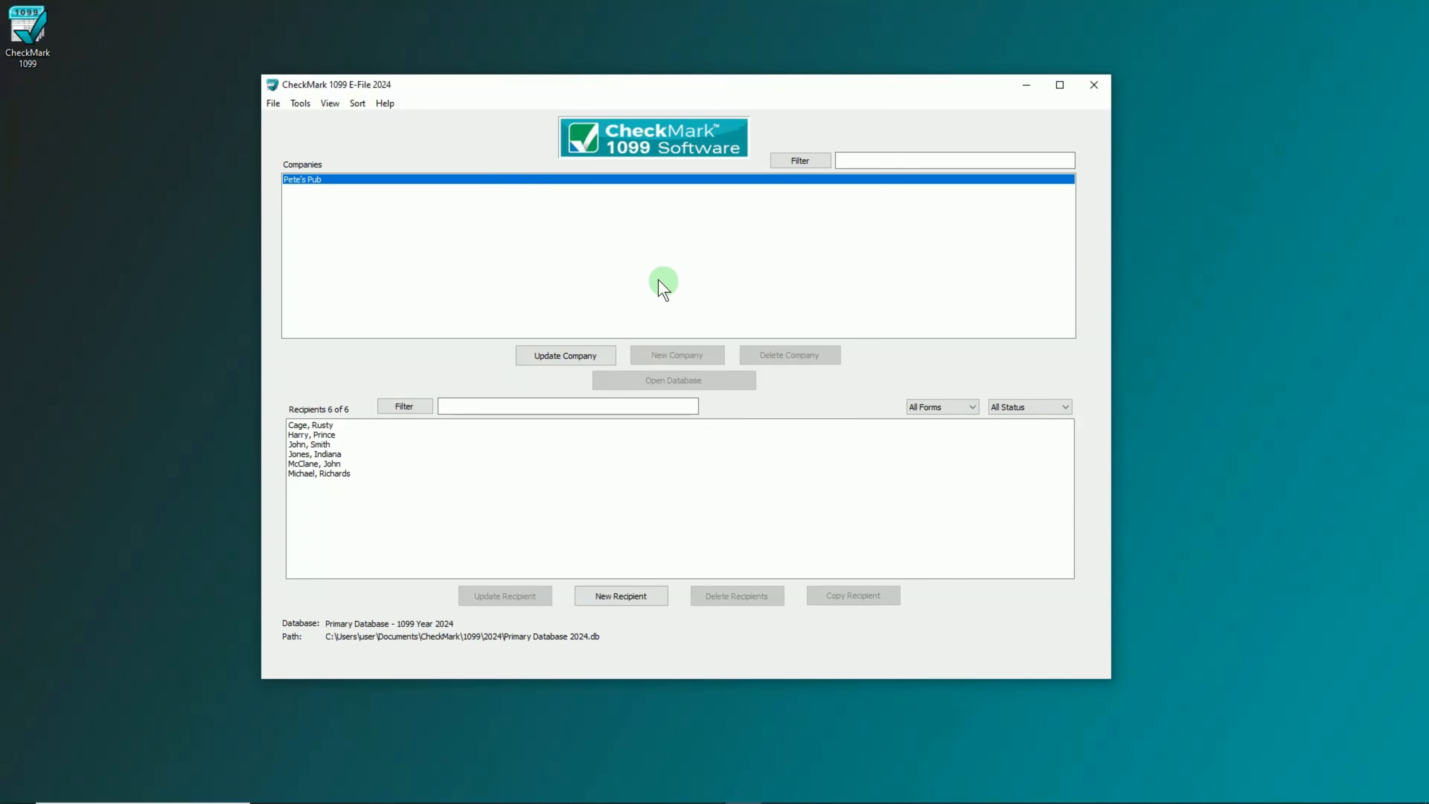
click(948, 407)
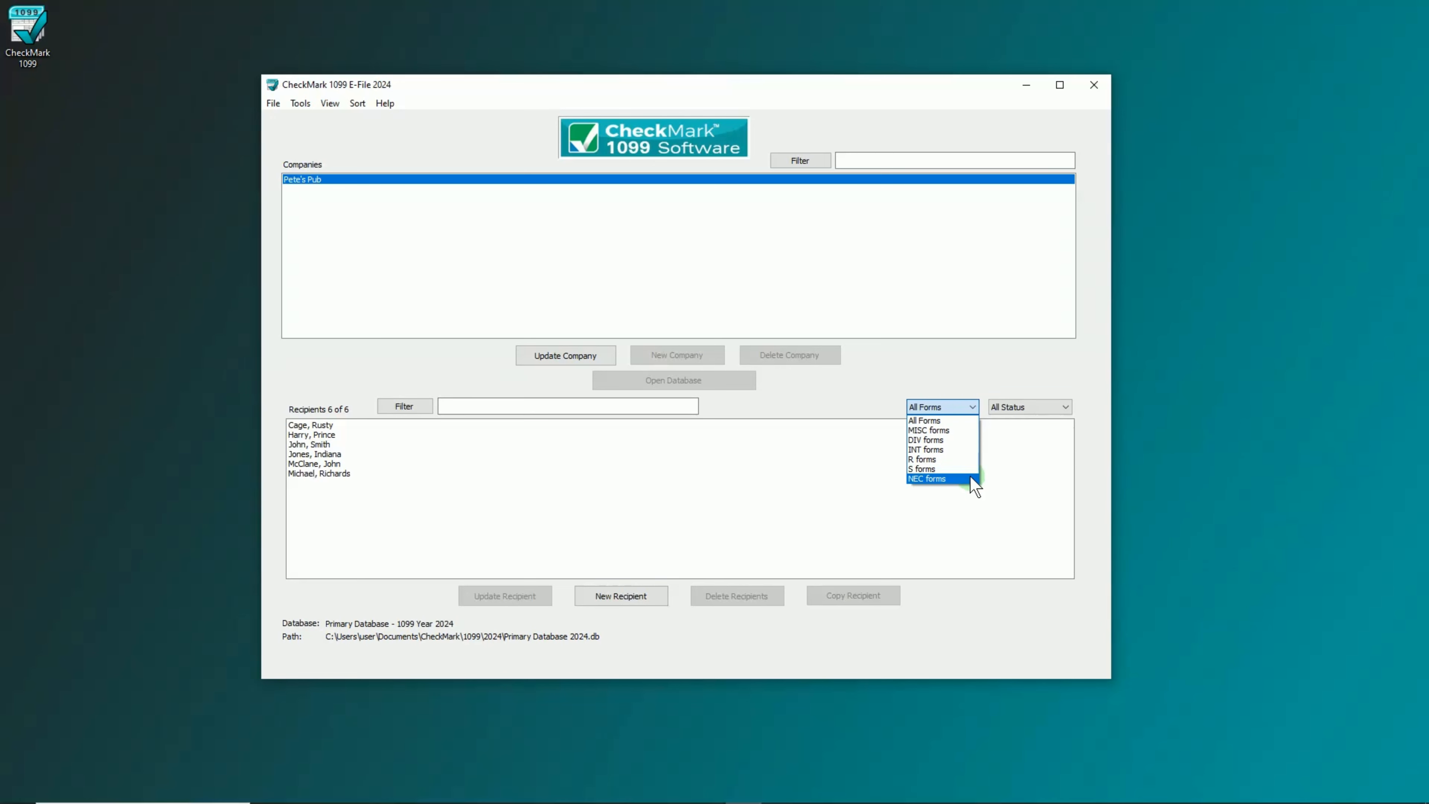
click(945, 479)
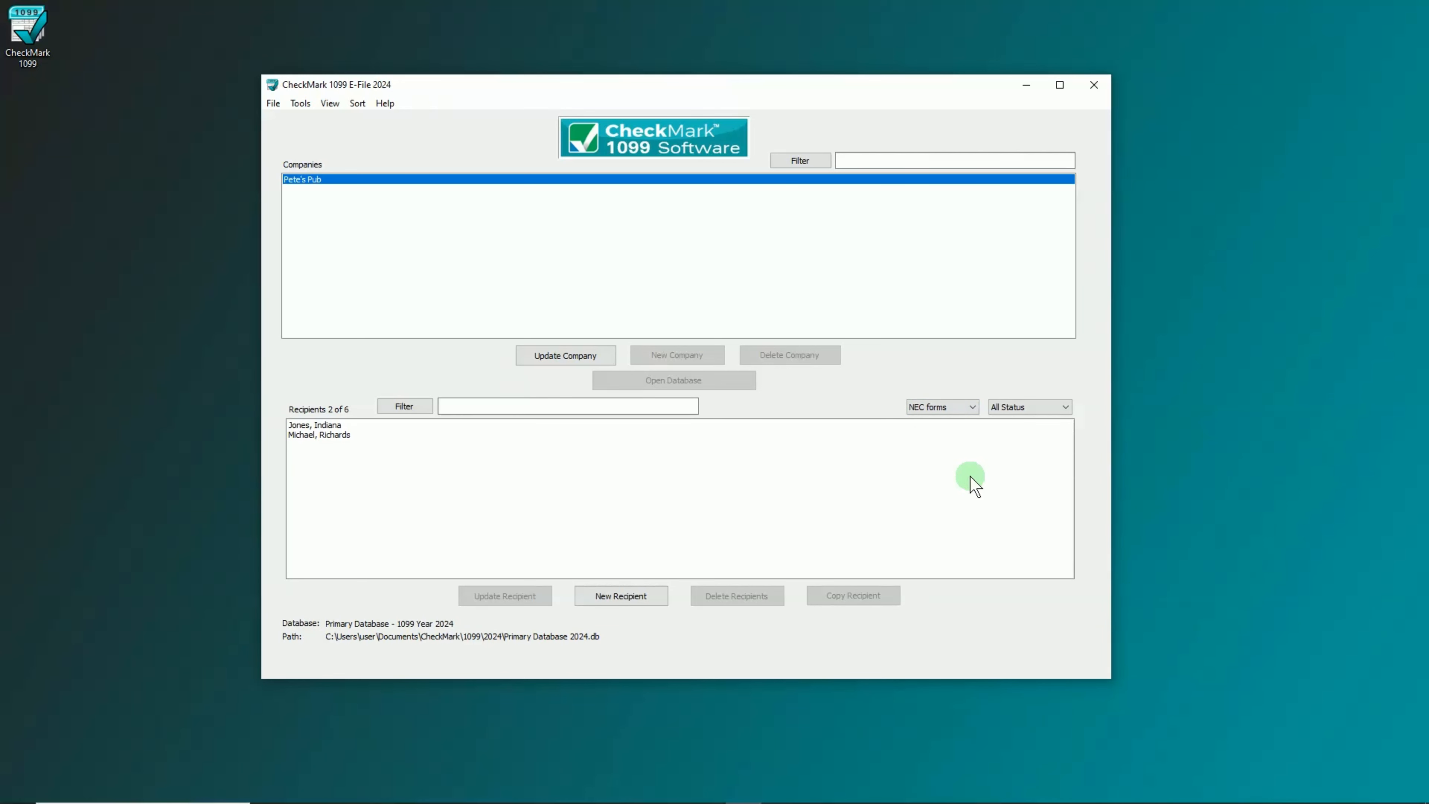
click(601, 436)
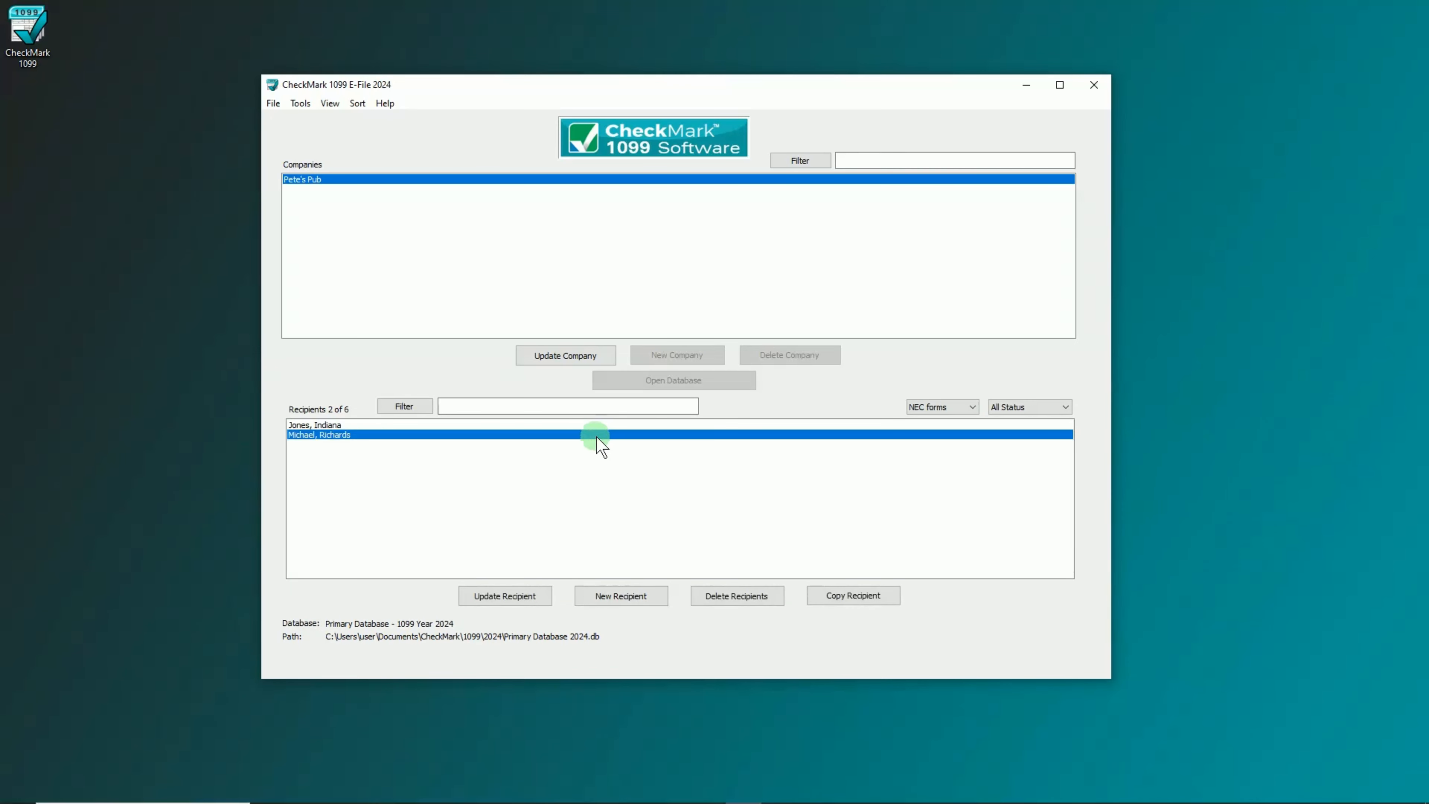
click(276, 104)
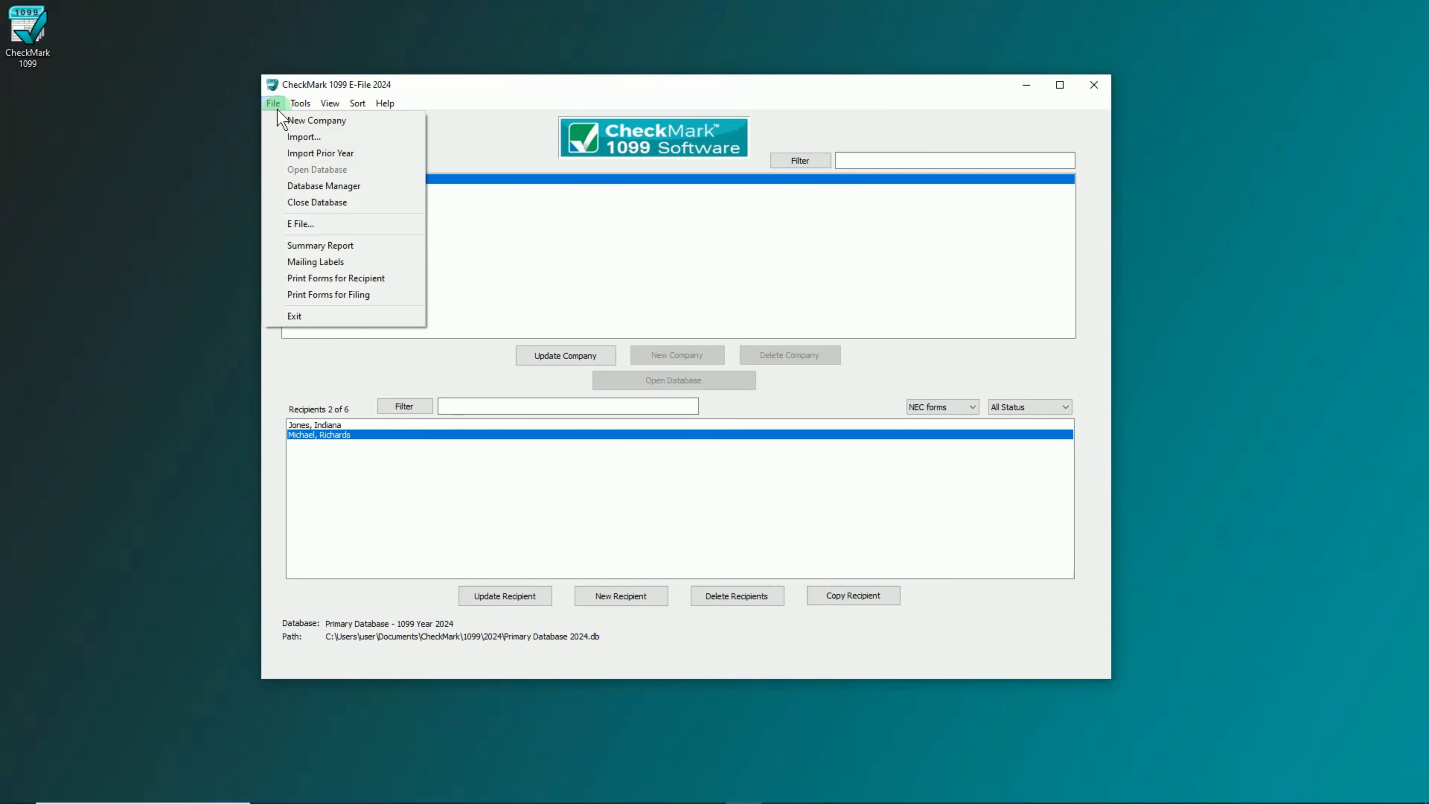
Step: Set up forms for filing using selected recipients for 1096 totals and 1099s, in 3-up format
click(272, 295)
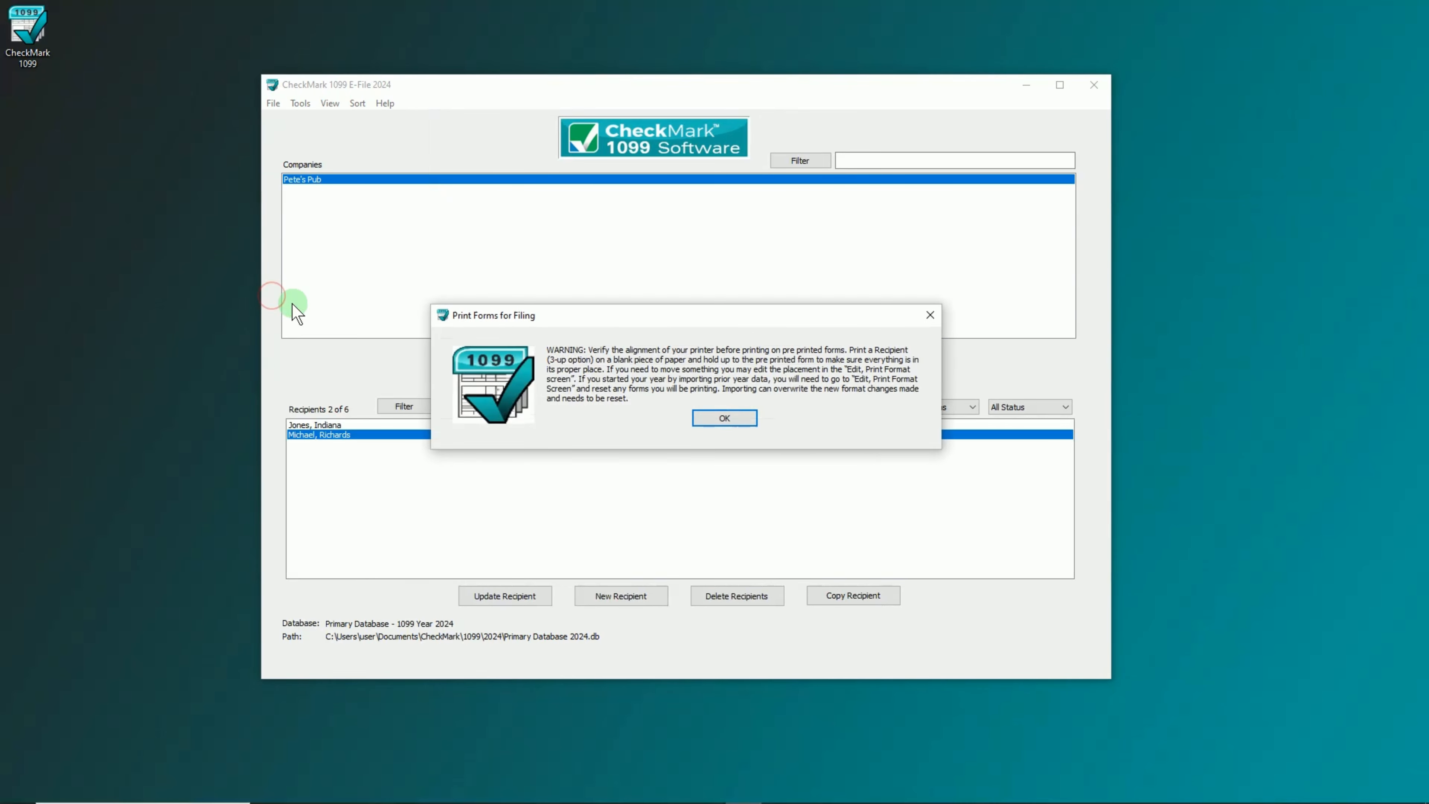
click(722, 421)
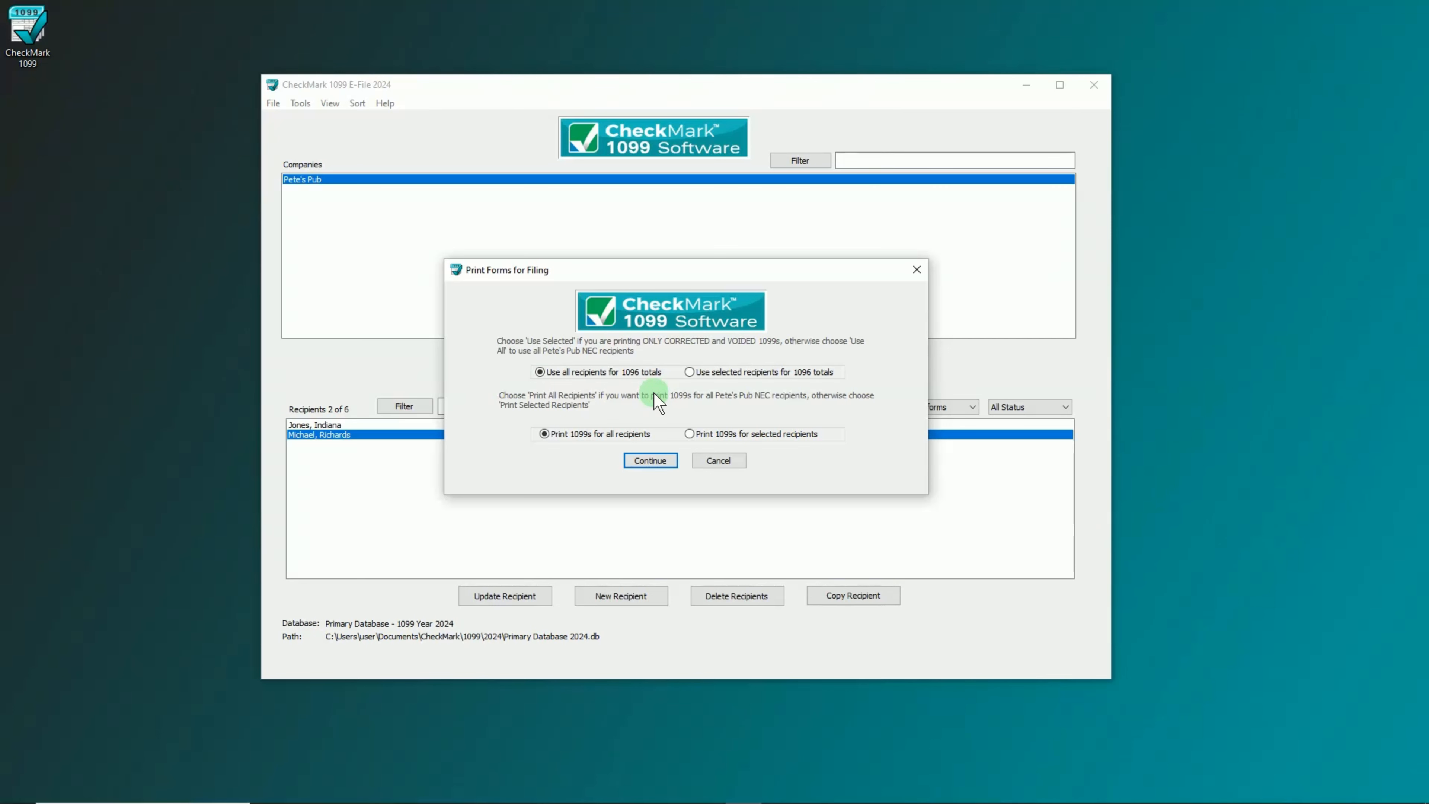
click(689, 371)
click(689, 433)
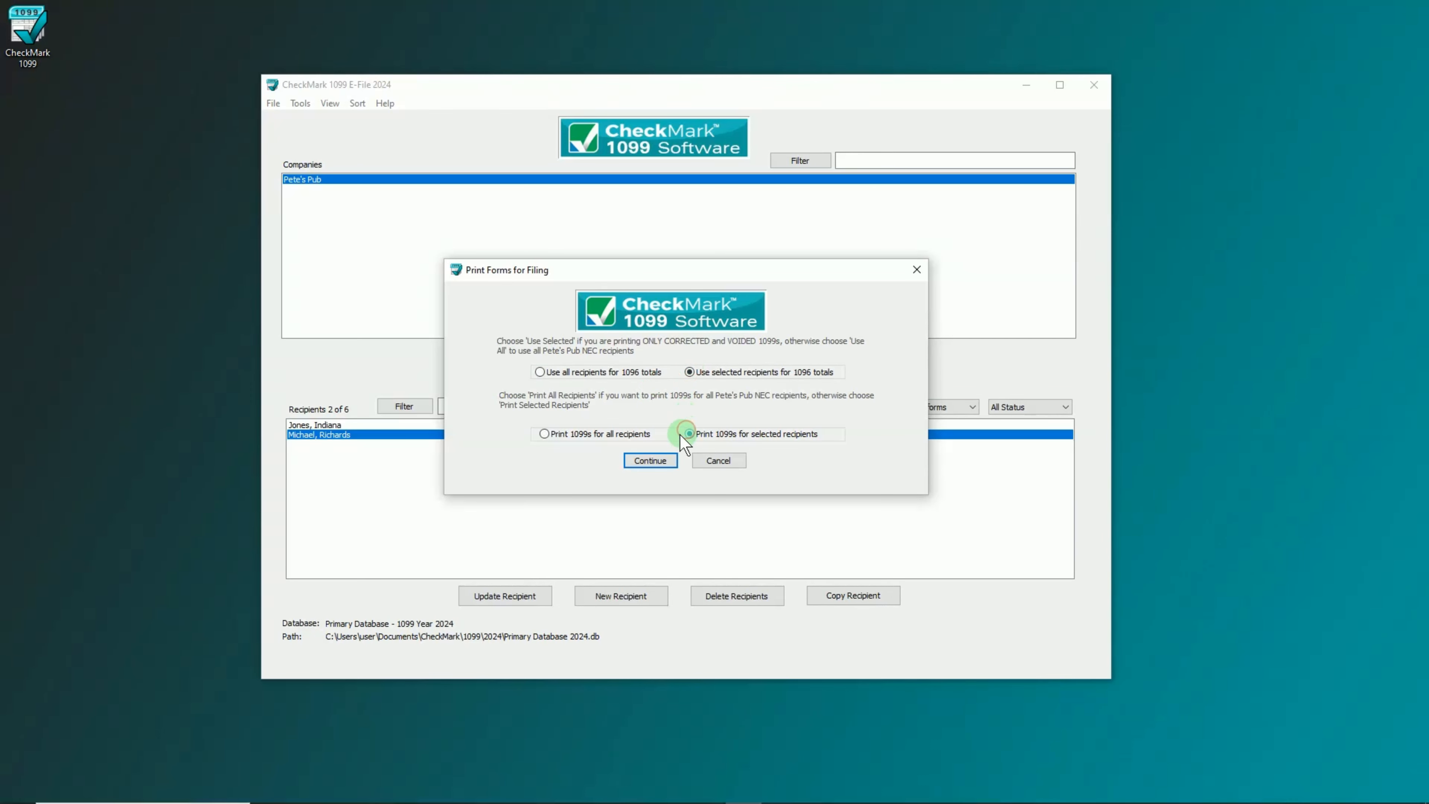
click(653, 461)
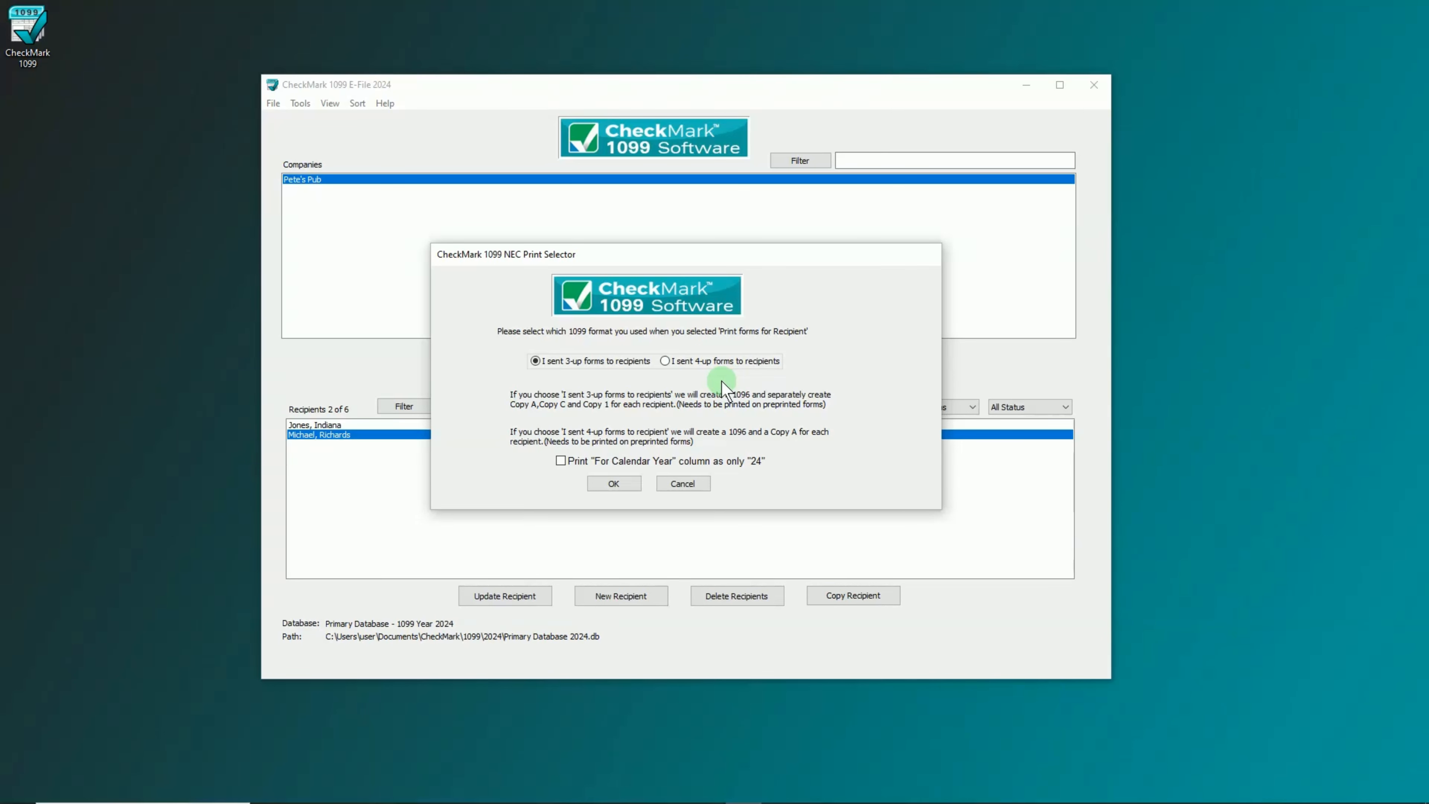
click(625, 484)
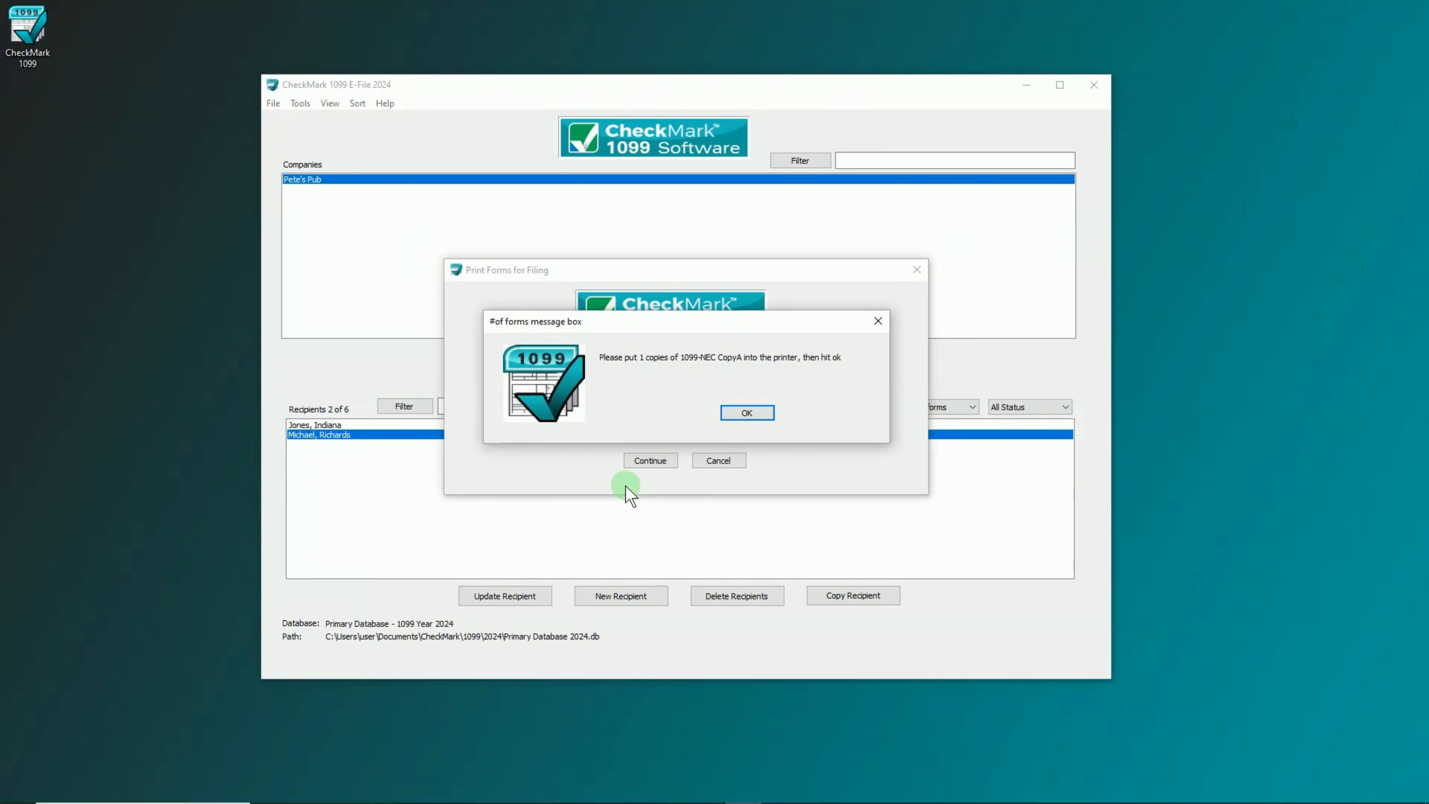
Step: Print the Copy A, Copy 1 and 1096 forms in turn
click(746, 413)
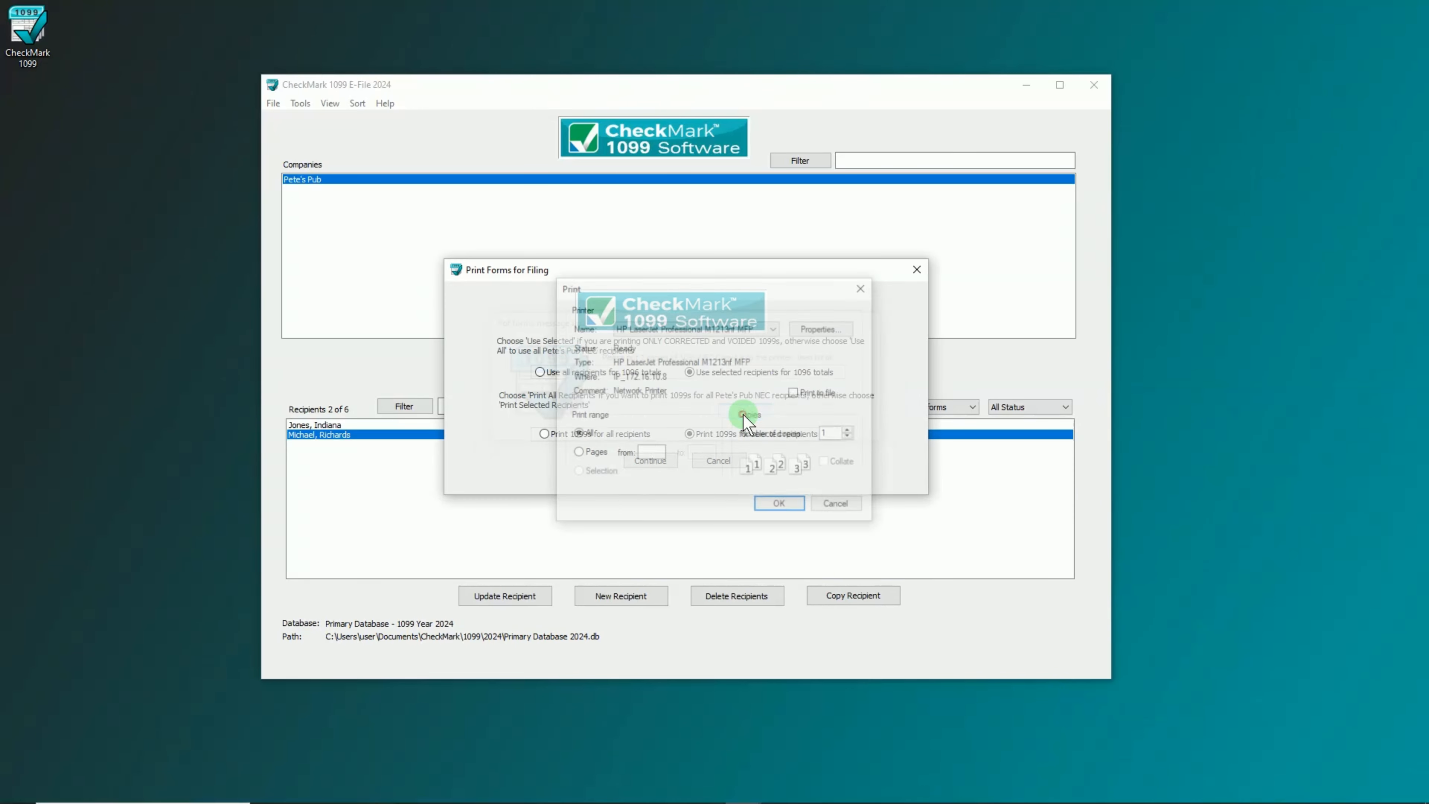
click(779, 507)
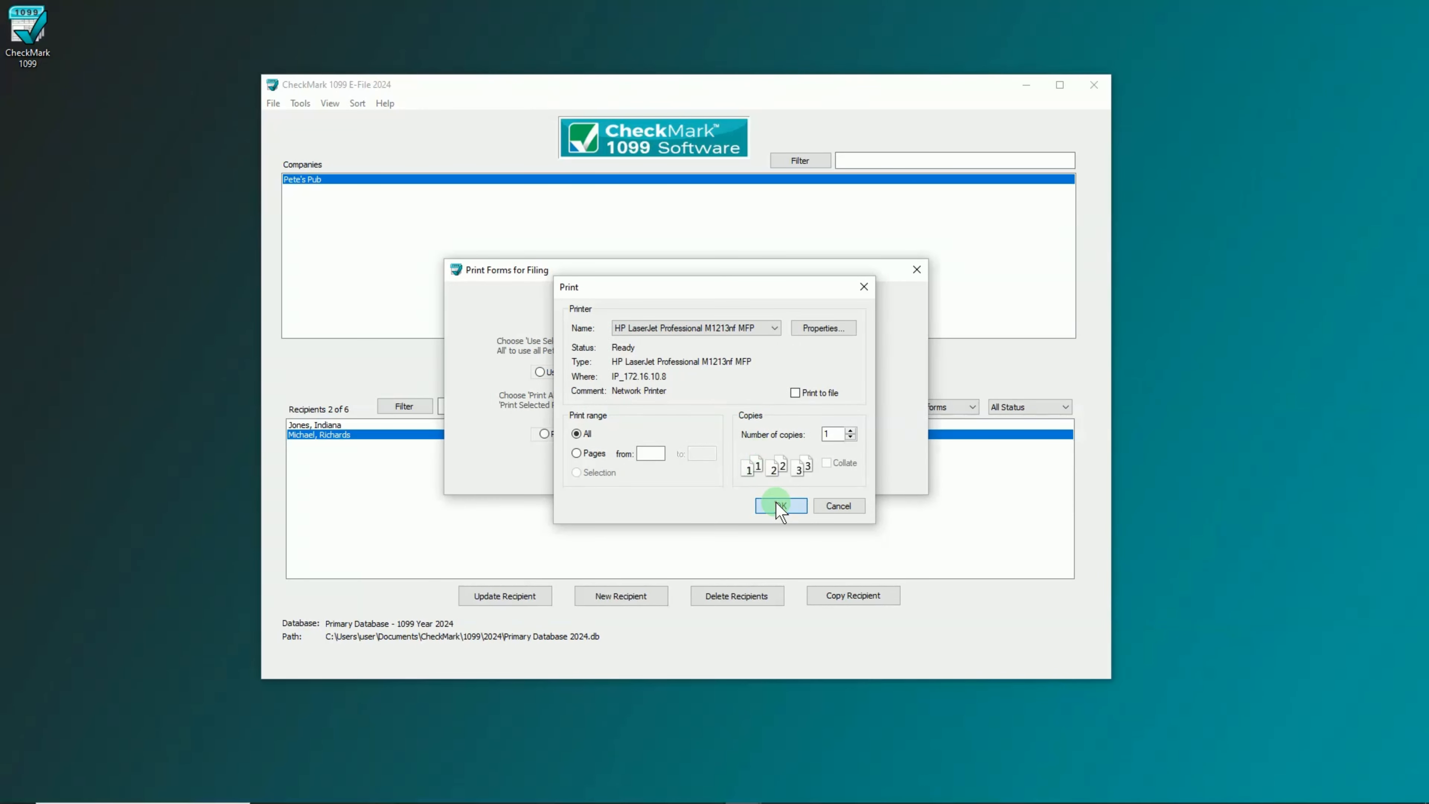
click(750, 415)
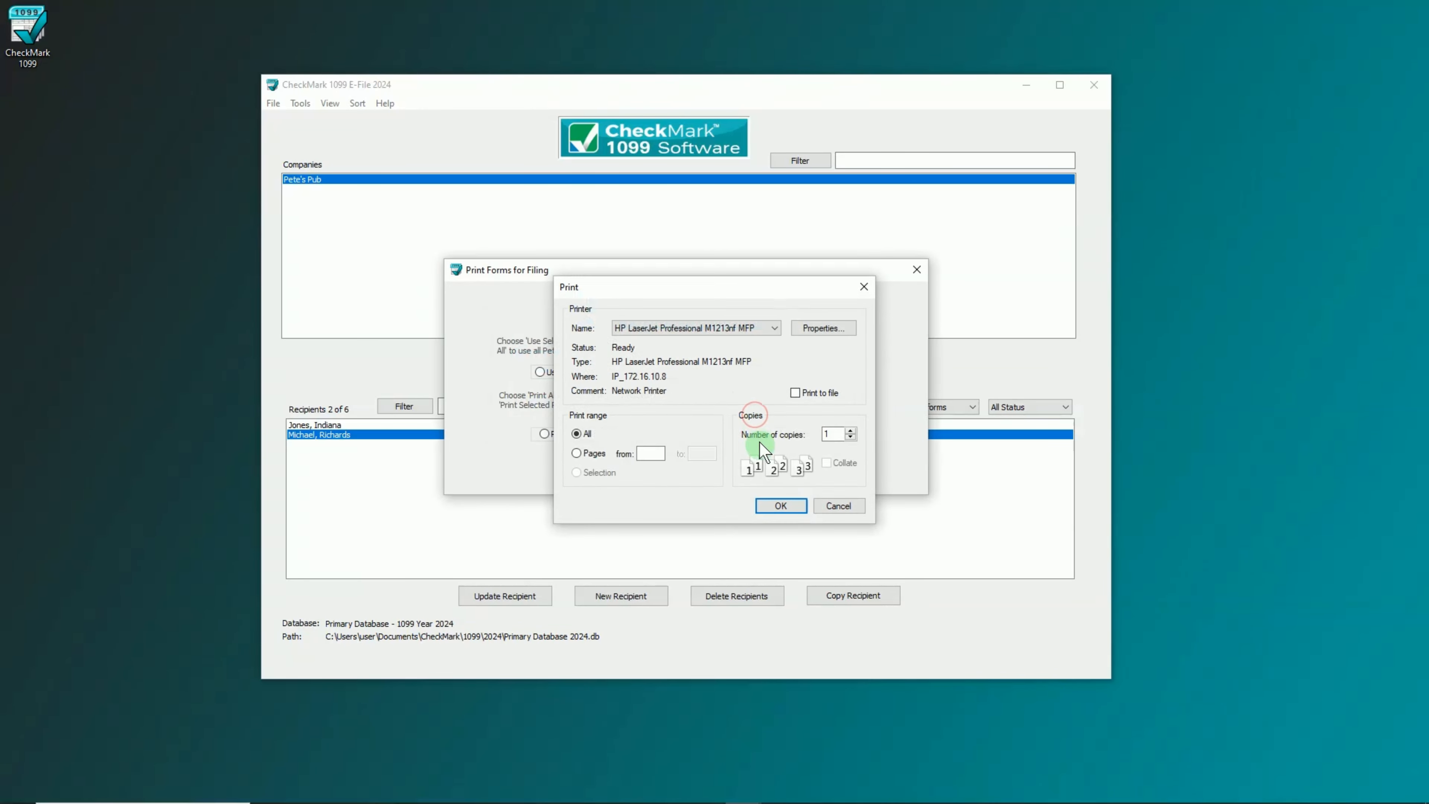
click(772, 503)
click(747, 413)
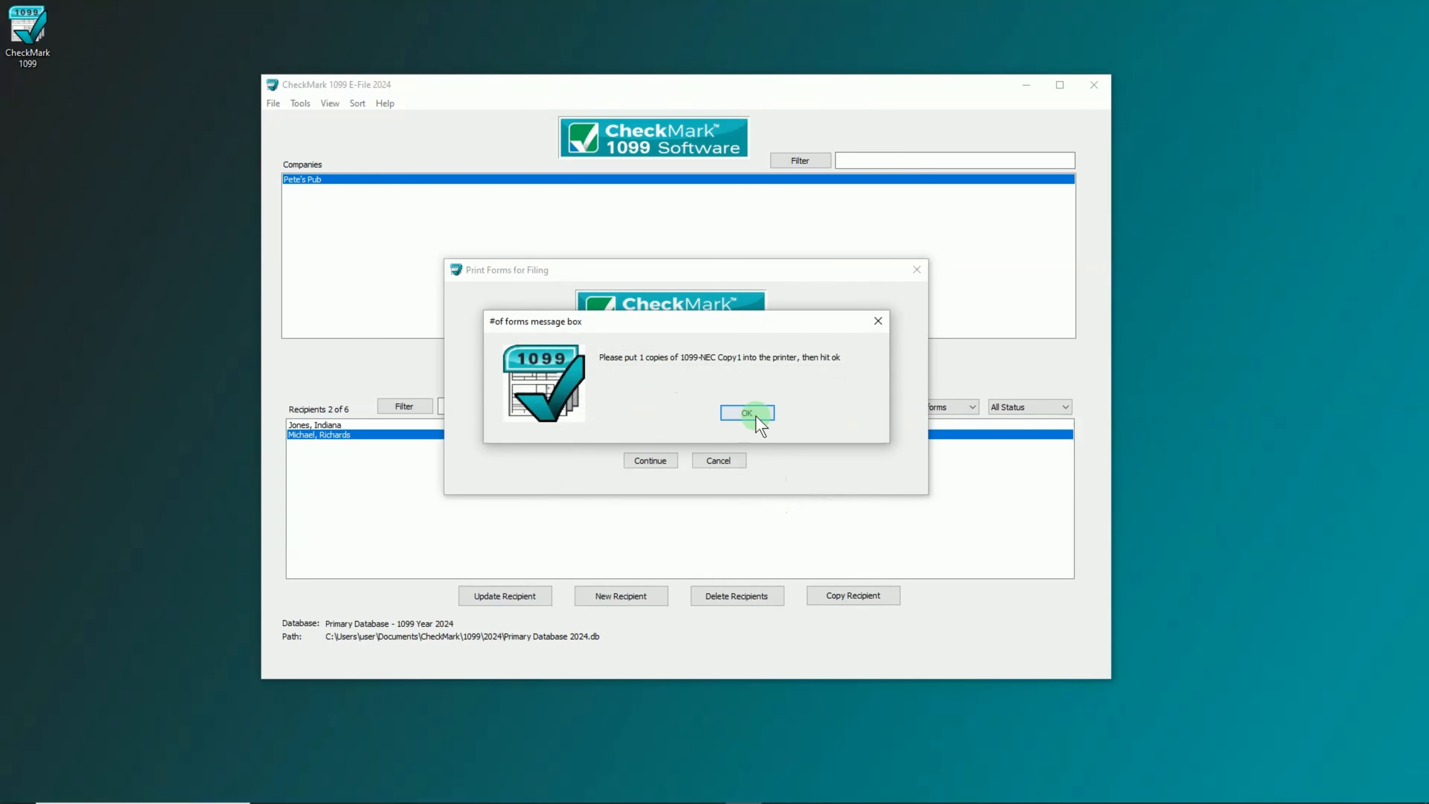
click(780, 505)
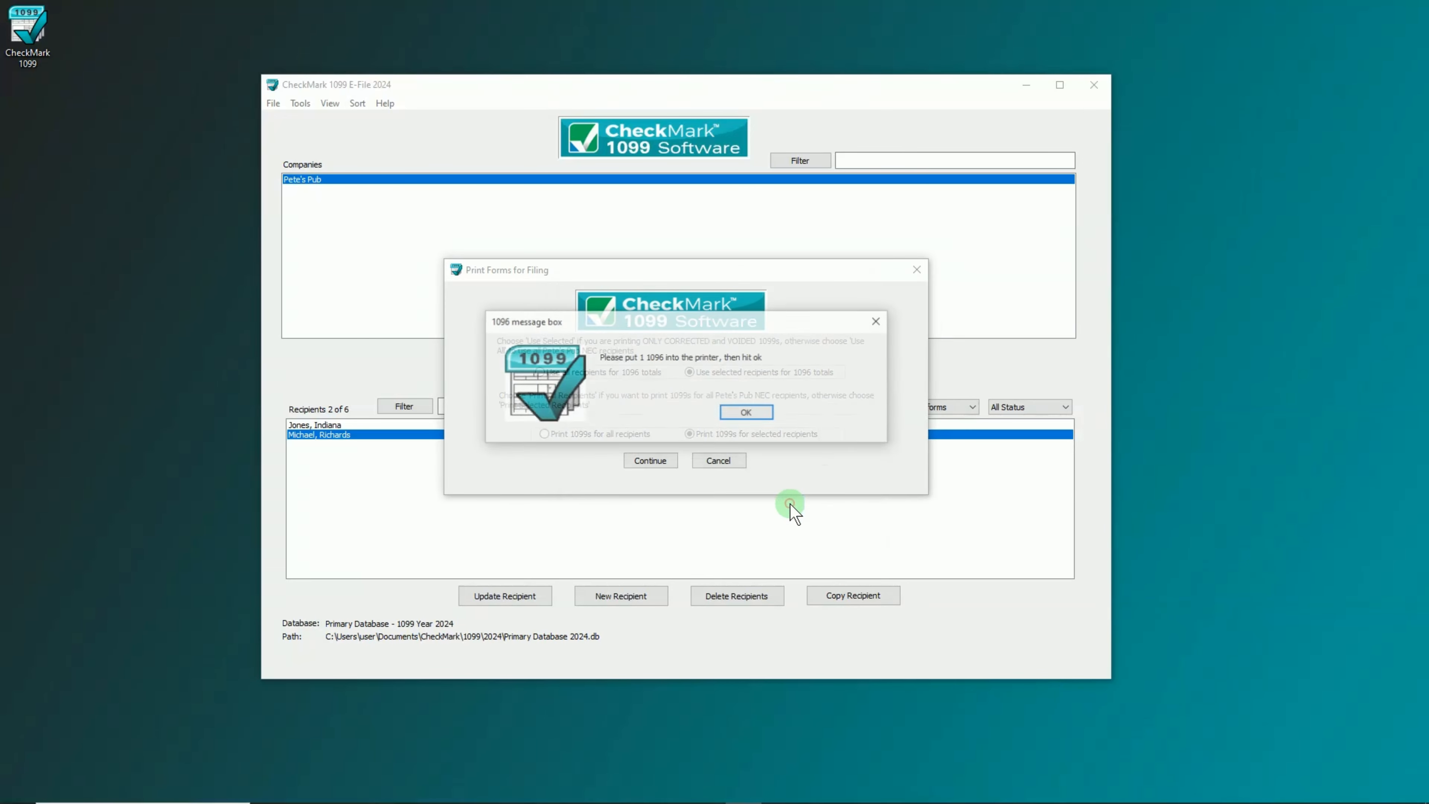
click(762, 420)
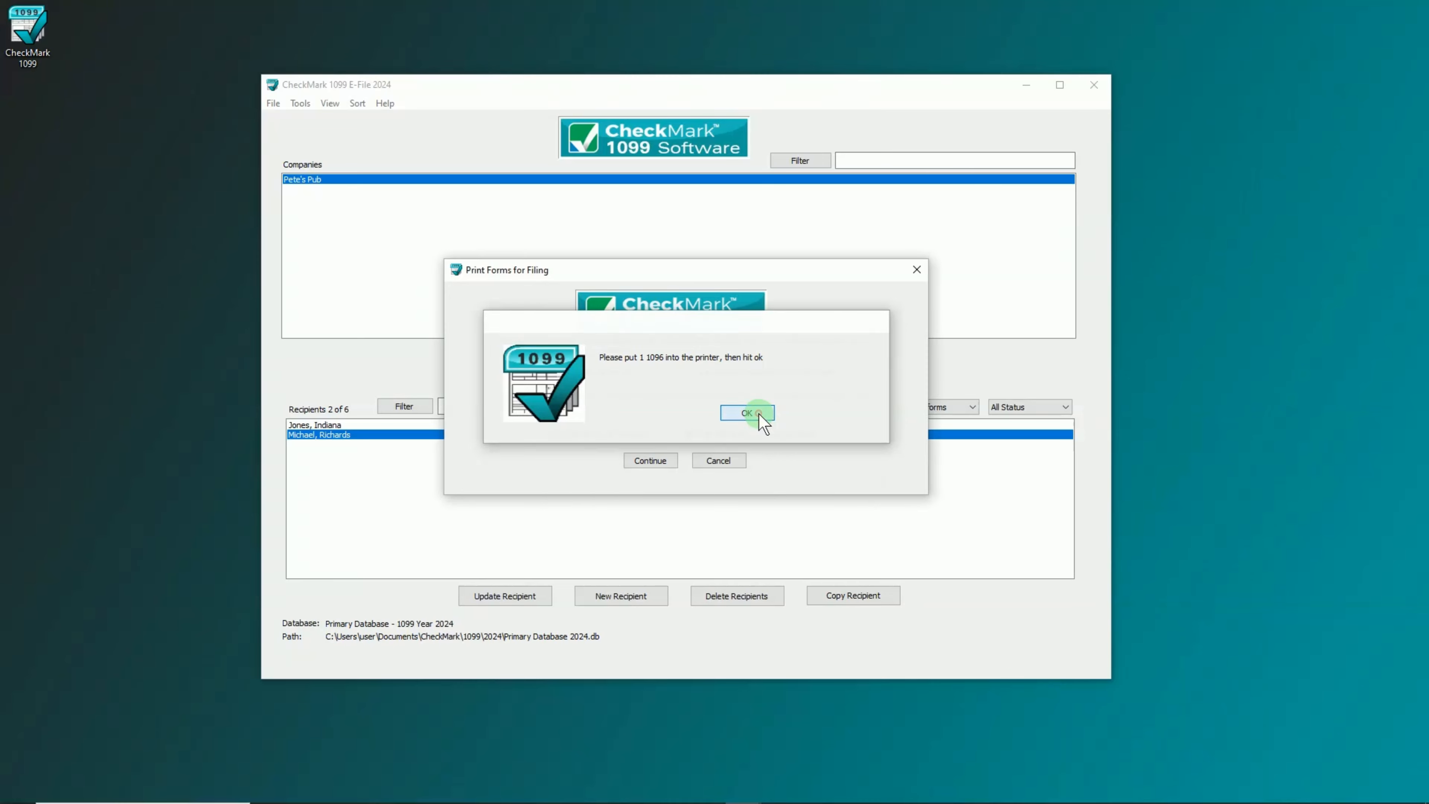
click(778, 500)
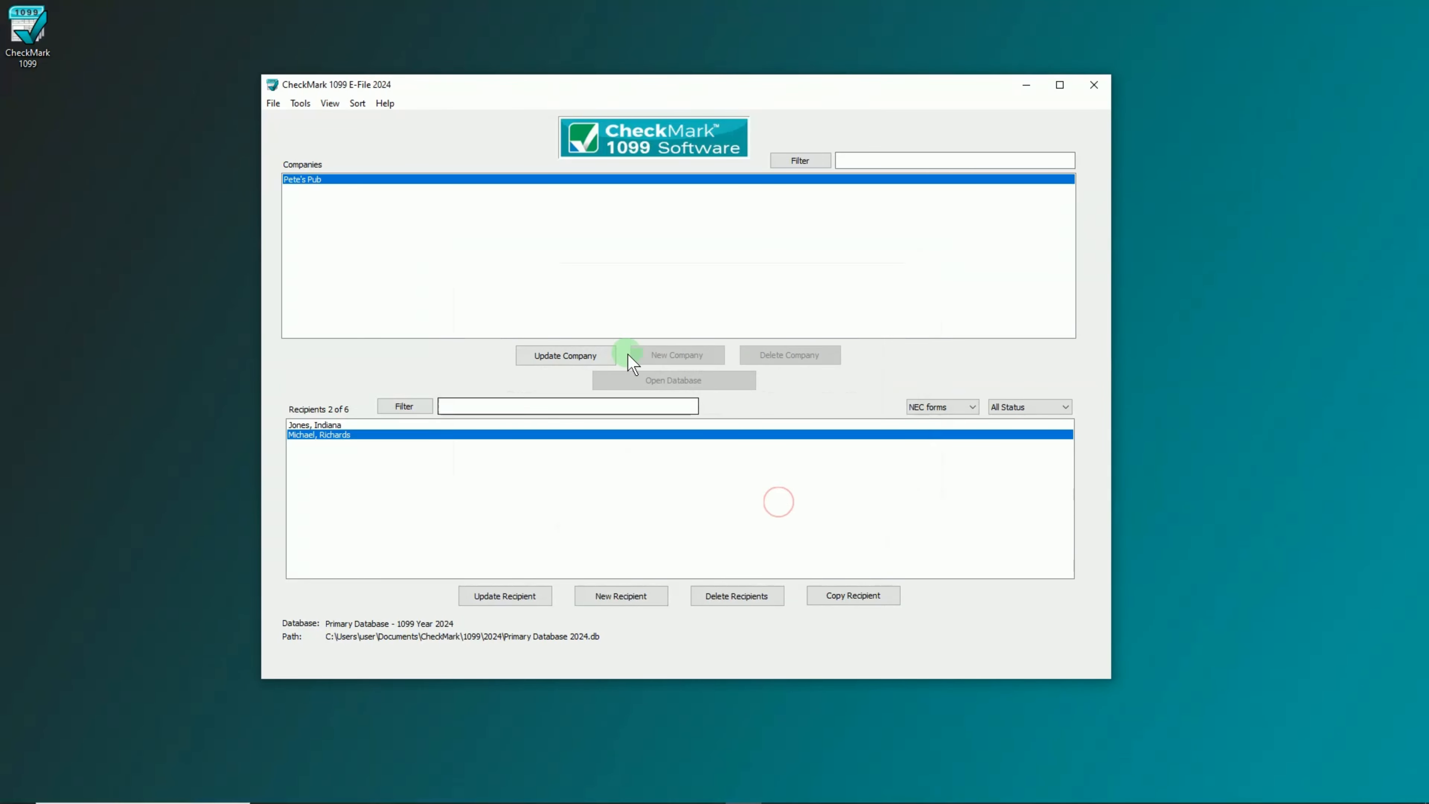
click(273, 103)
Step: Reprint the forms for filing in 4-up format and send them to the printer
click(285, 291)
click(724, 418)
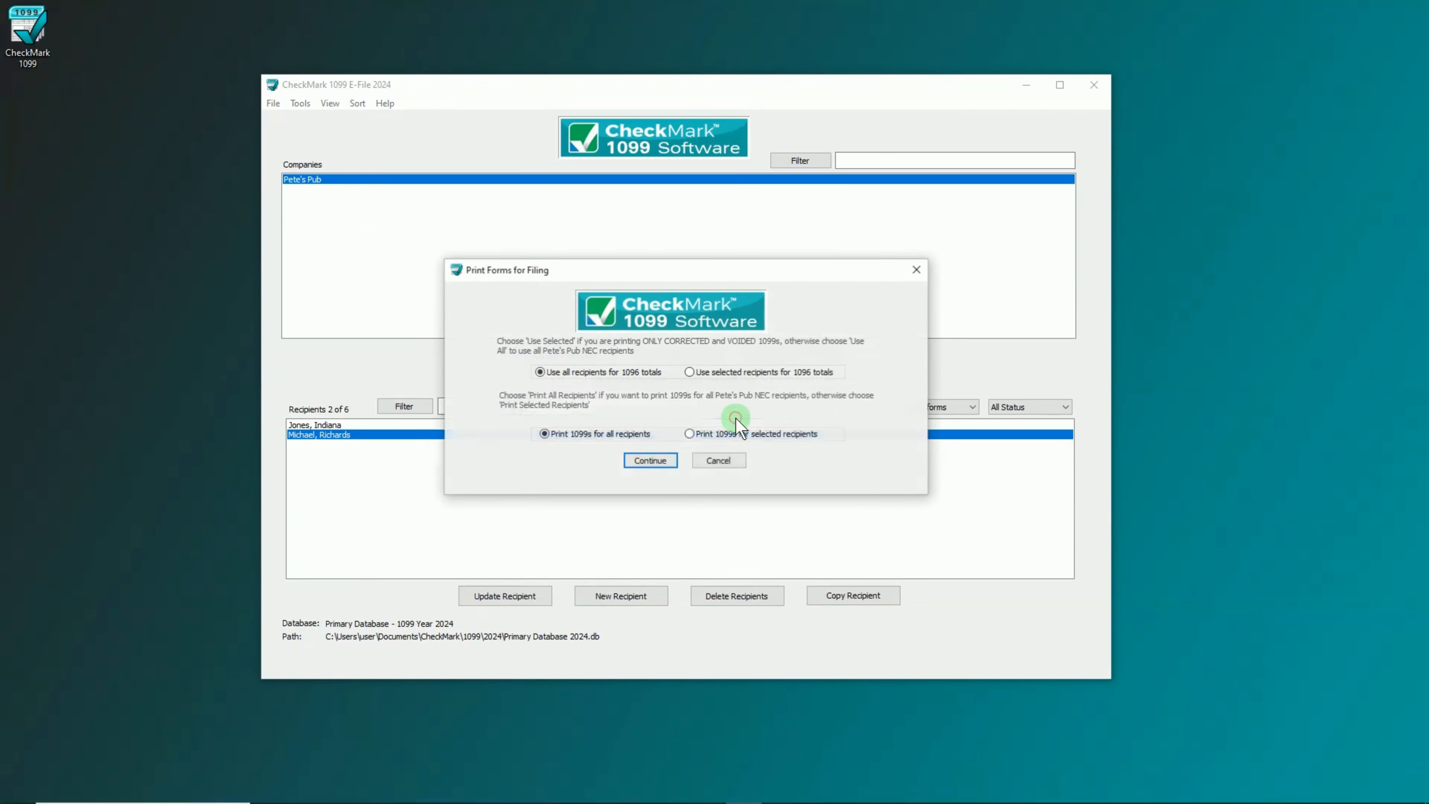
click(651, 462)
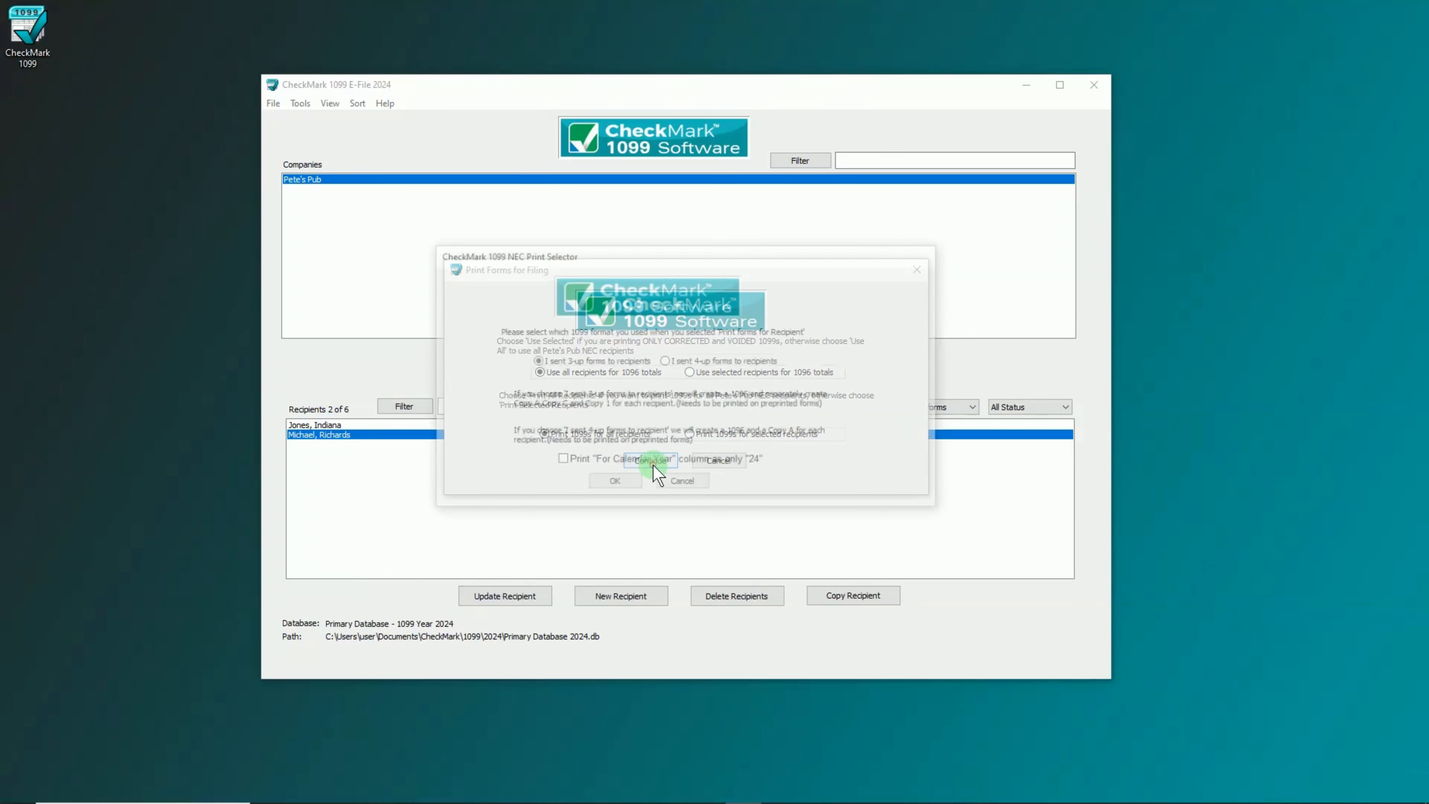
click(665, 361)
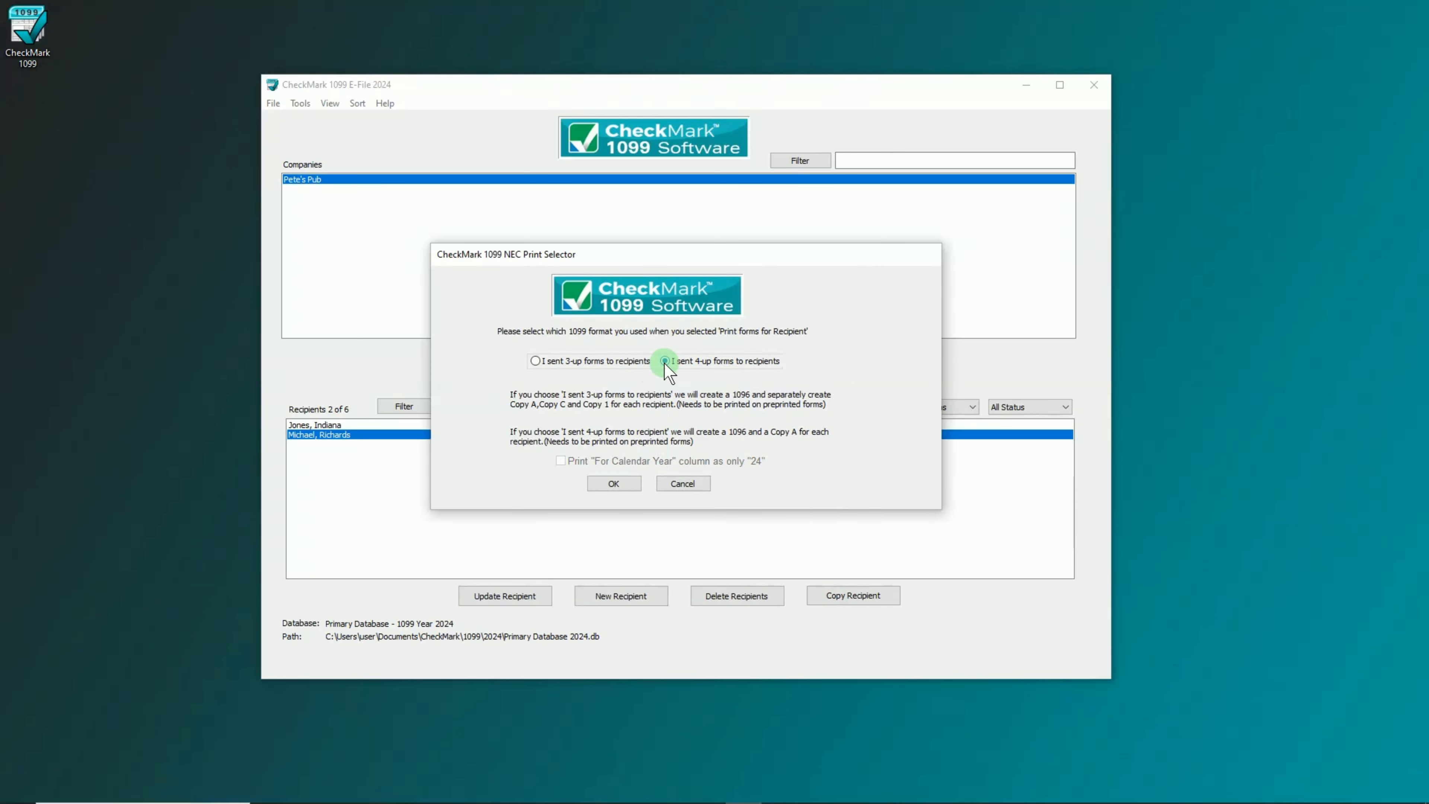
click(613, 484)
click(756, 418)
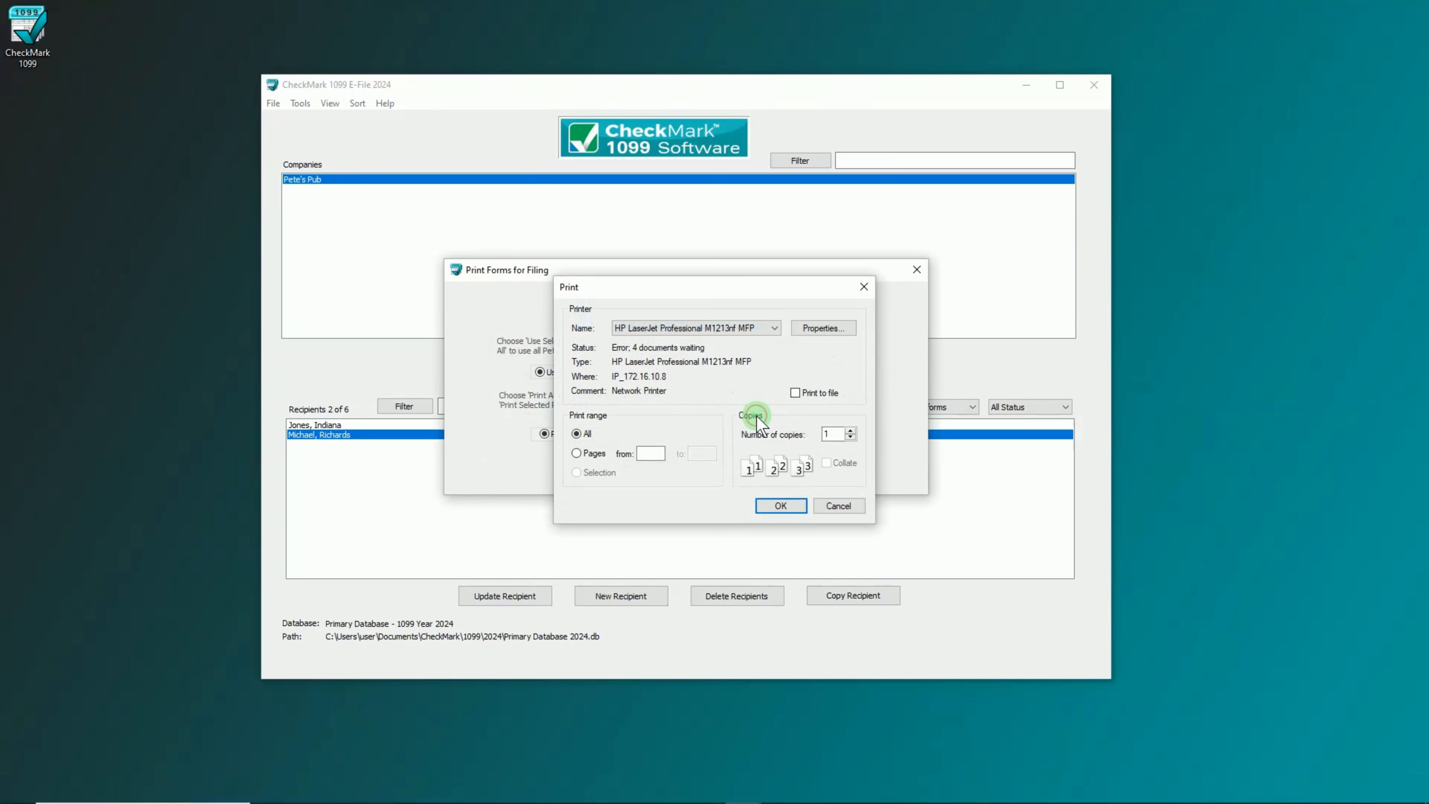
click(793, 507)
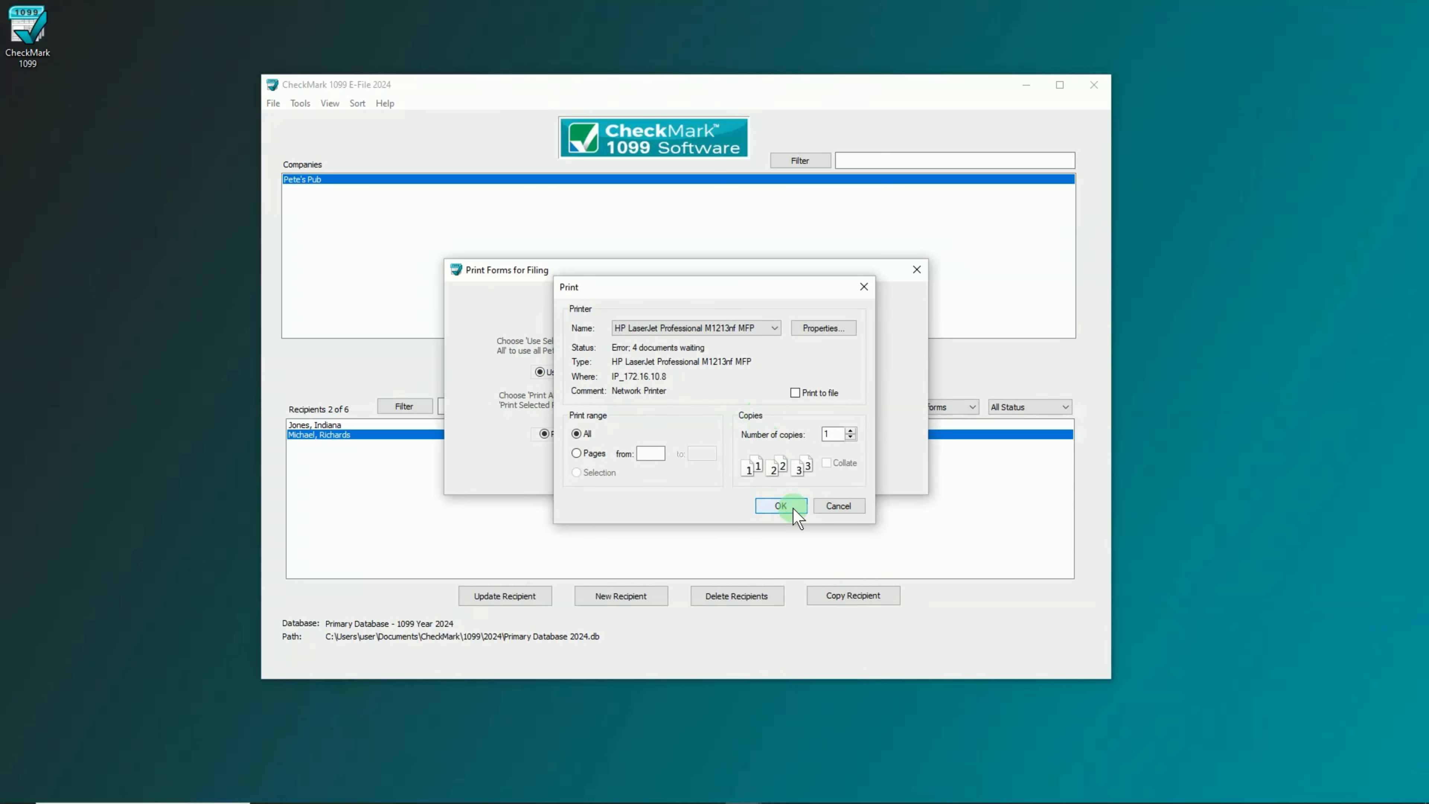
click(753, 415)
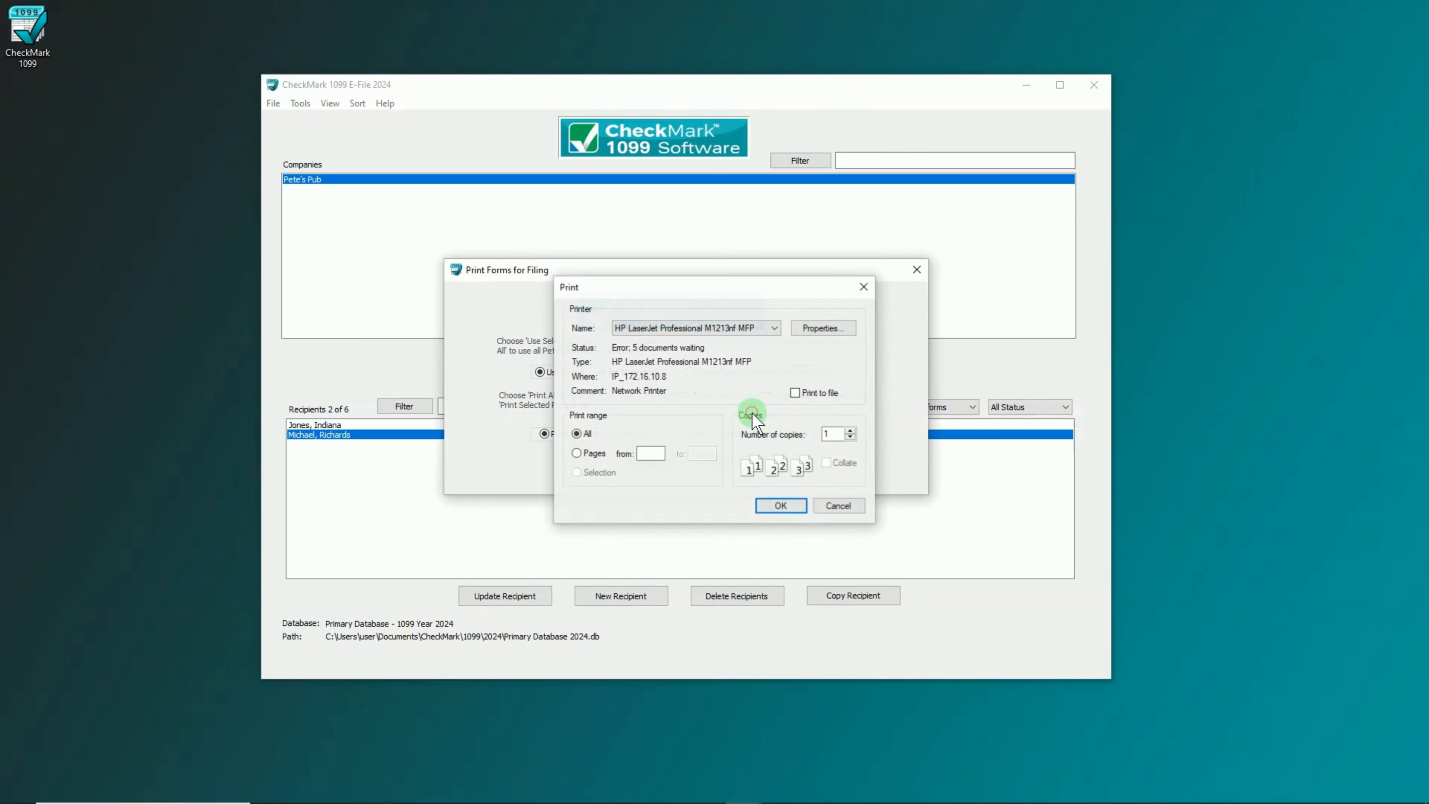
click(791, 506)
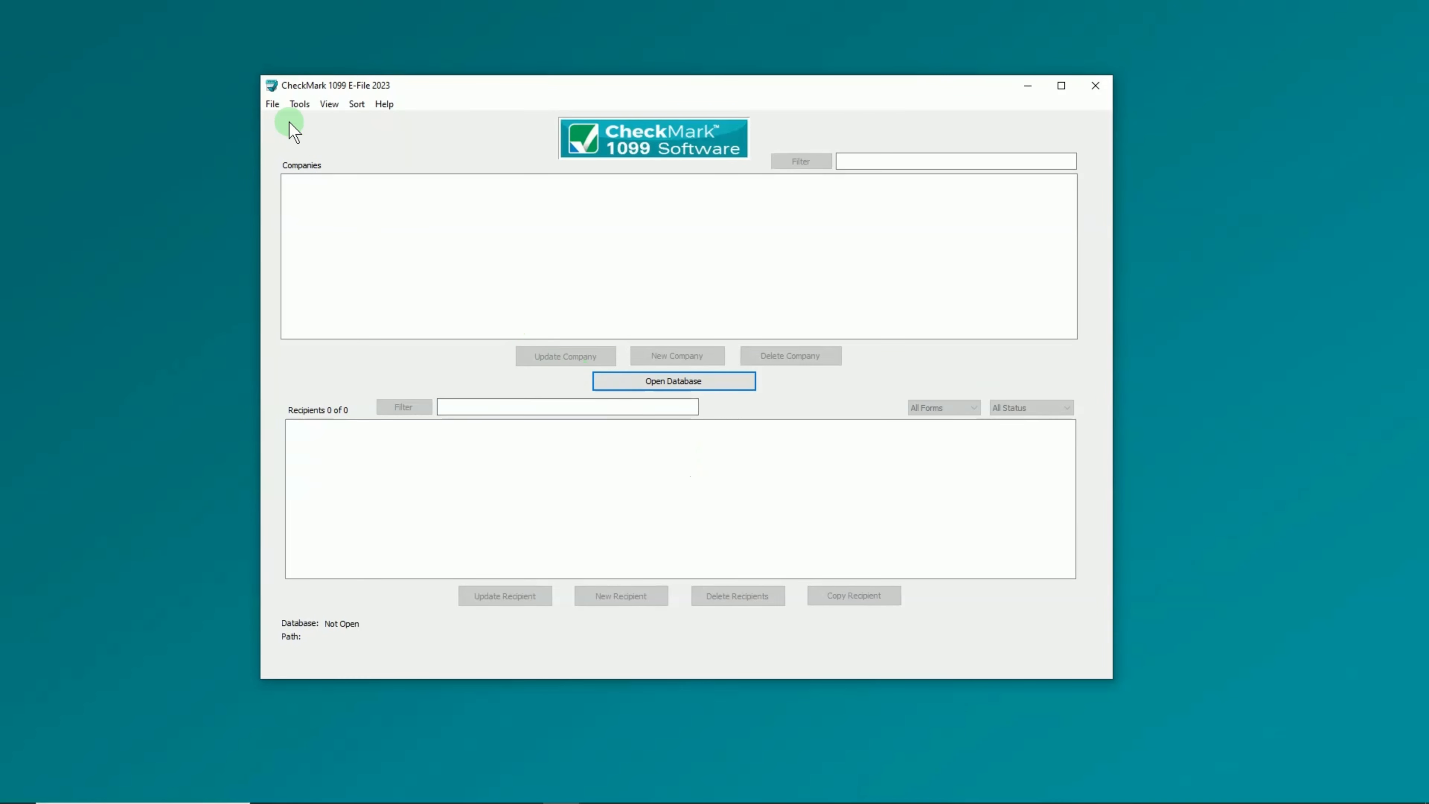
Step: Open the Primary Database and select only the first recipient
click(272, 104)
click(307, 170)
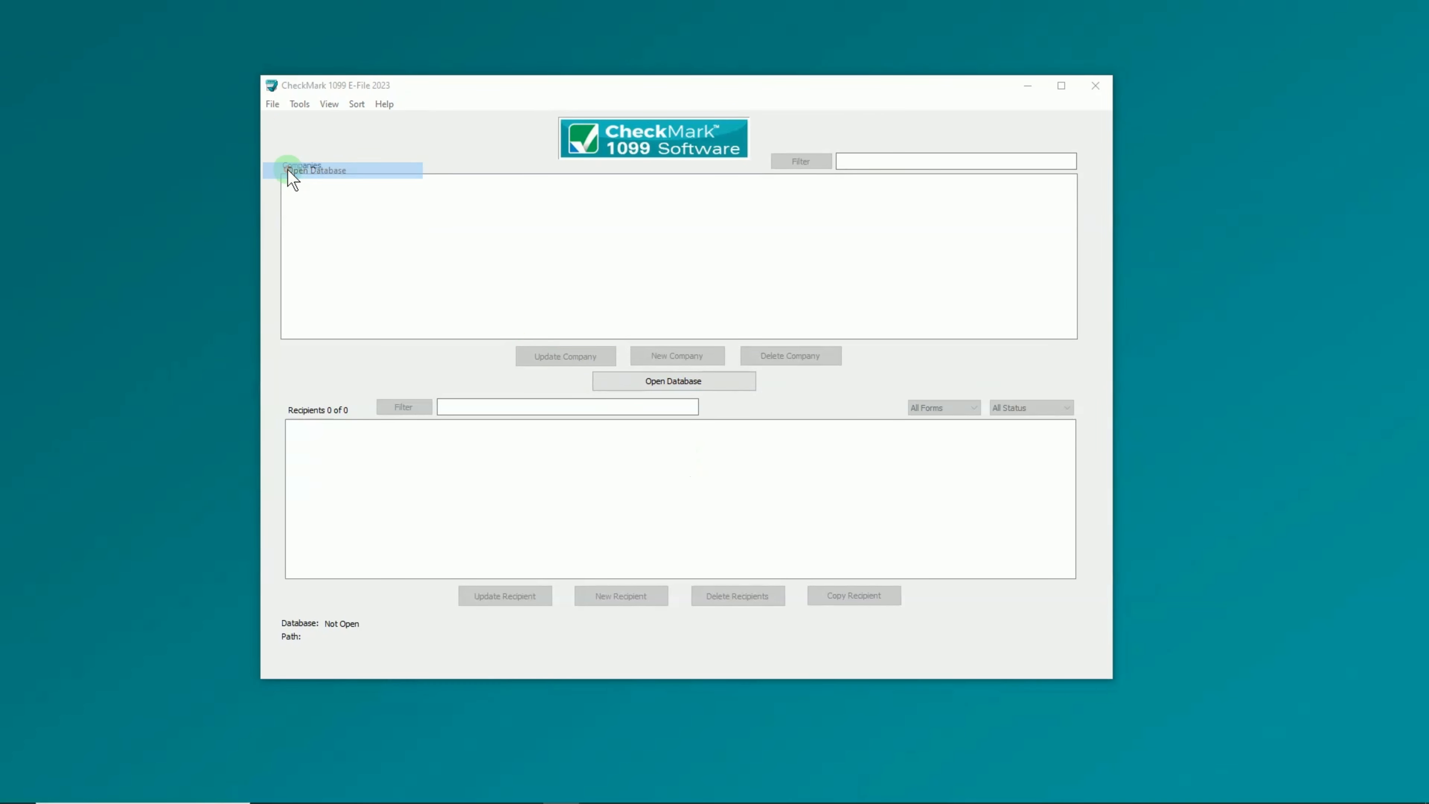
click(583, 344)
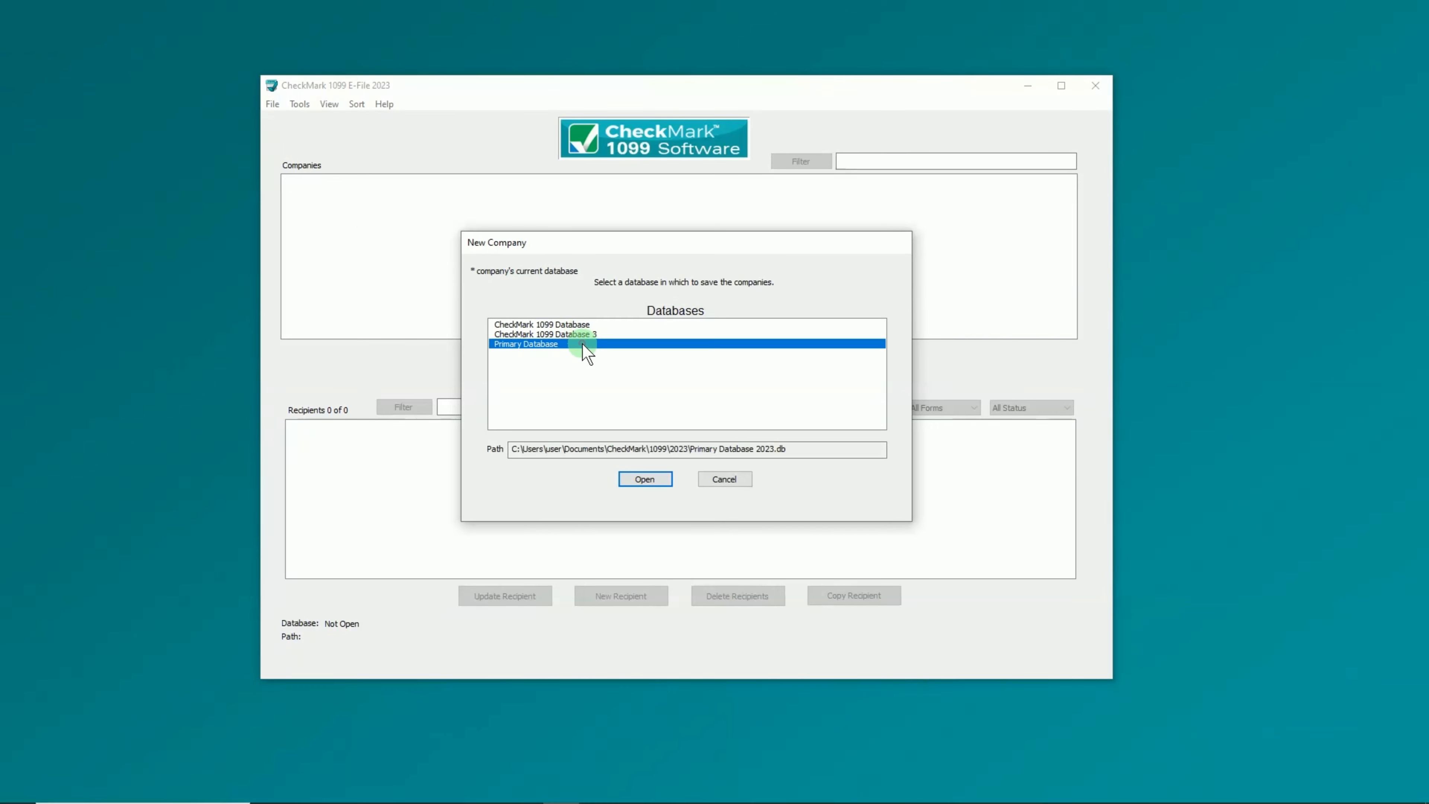
click(646, 479)
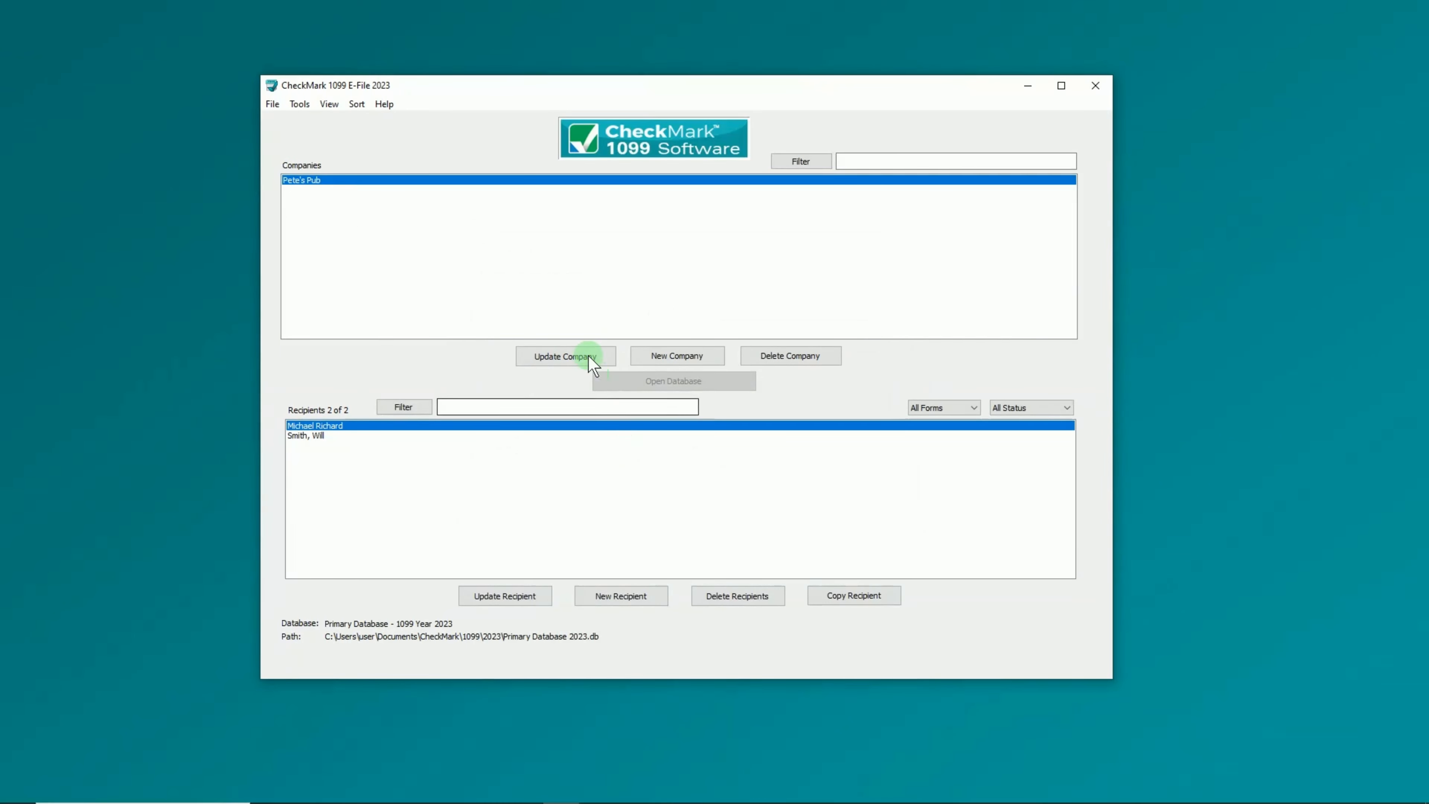
click(587, 453)
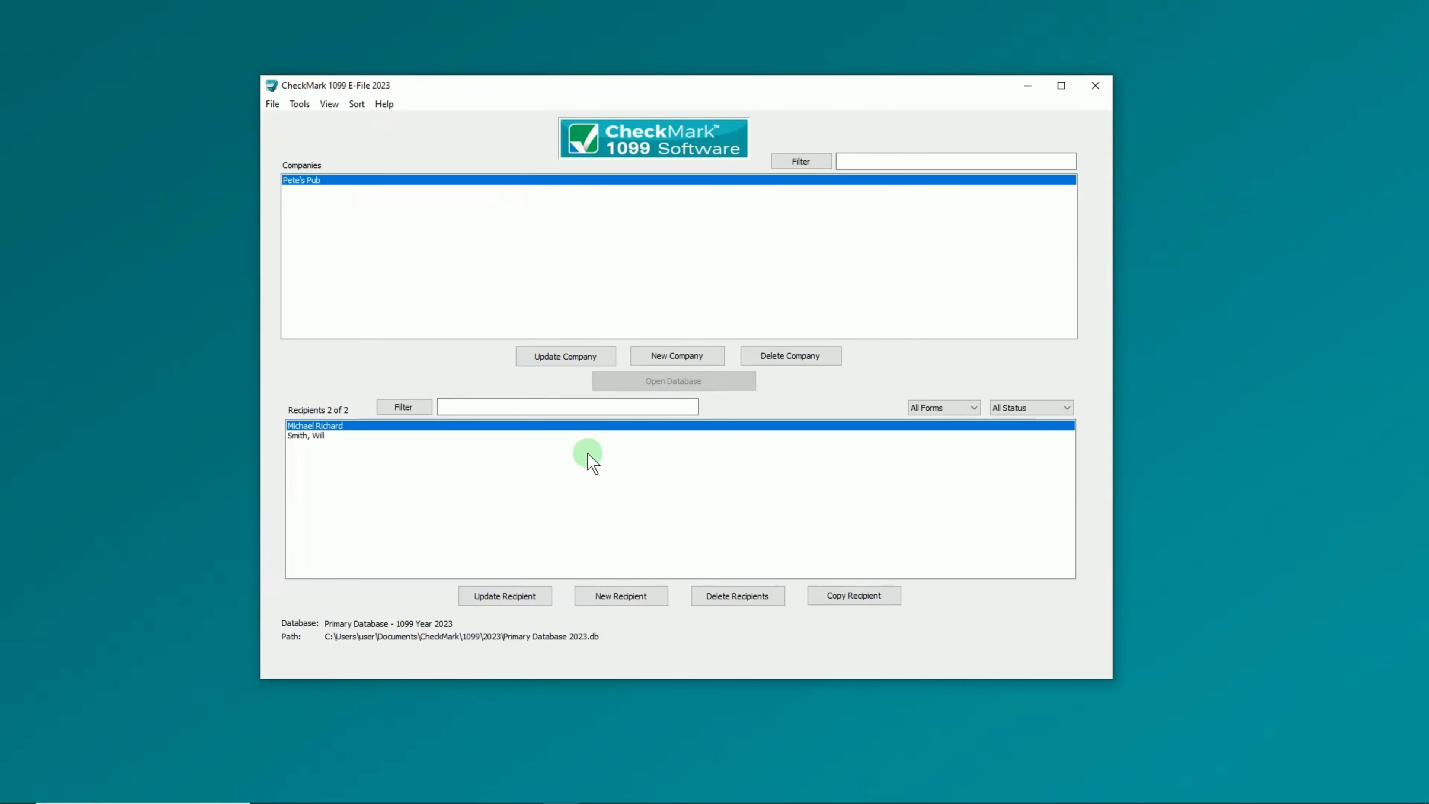
shift+click(742, 438)
click(765, 429)
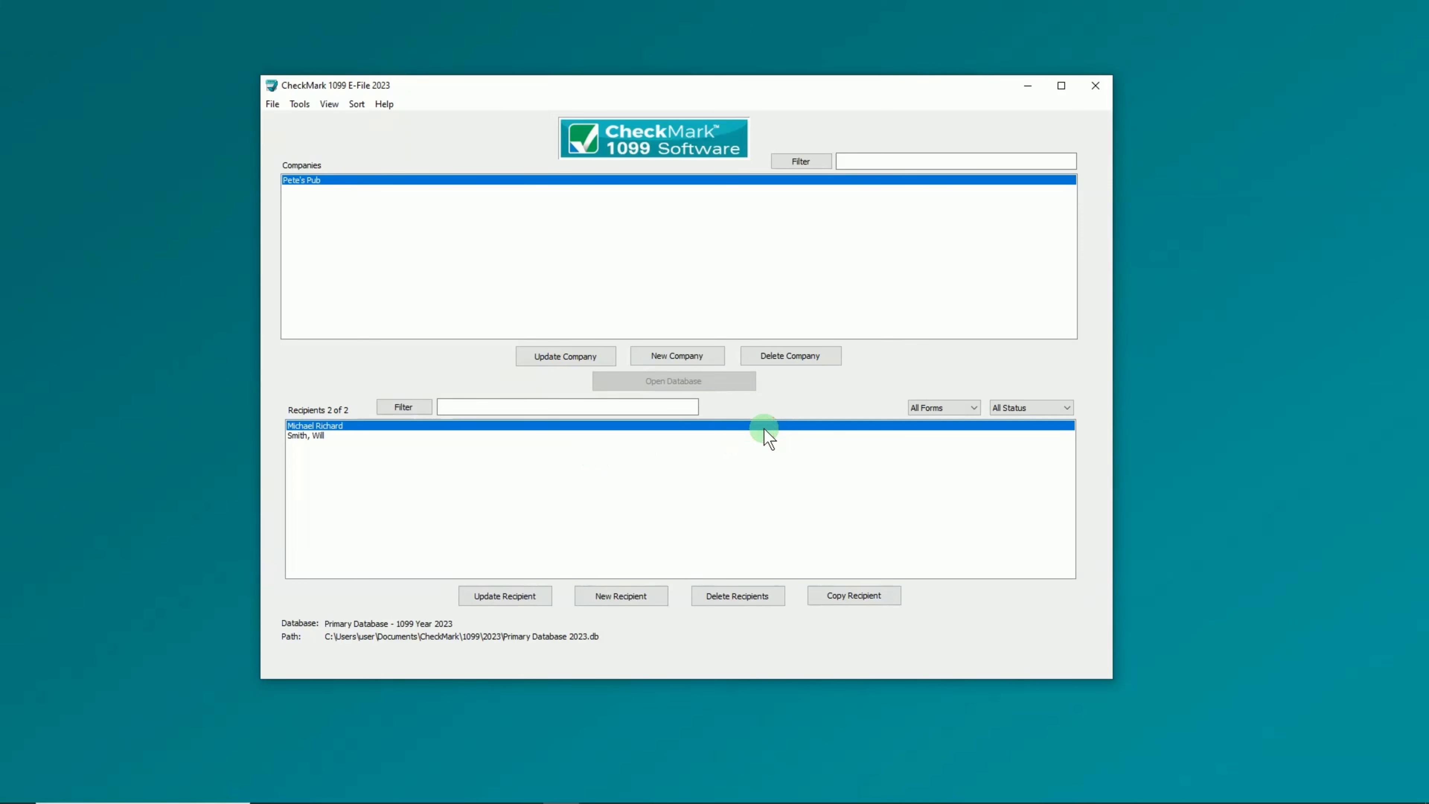
Step: Filter recipients to NEC forms with status NOT Corrected
click(971, 407)
click(972, 479)
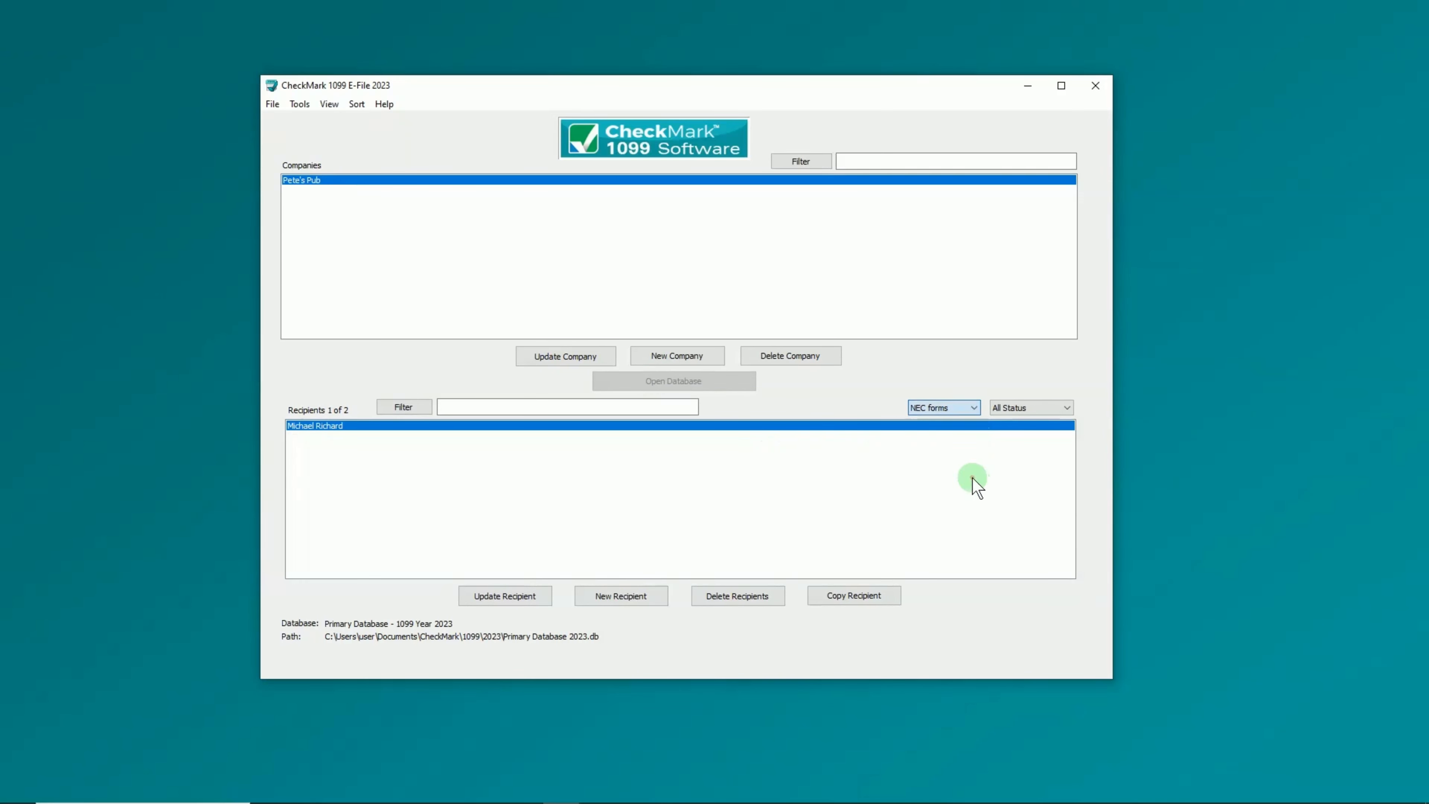
click(1059, 411)
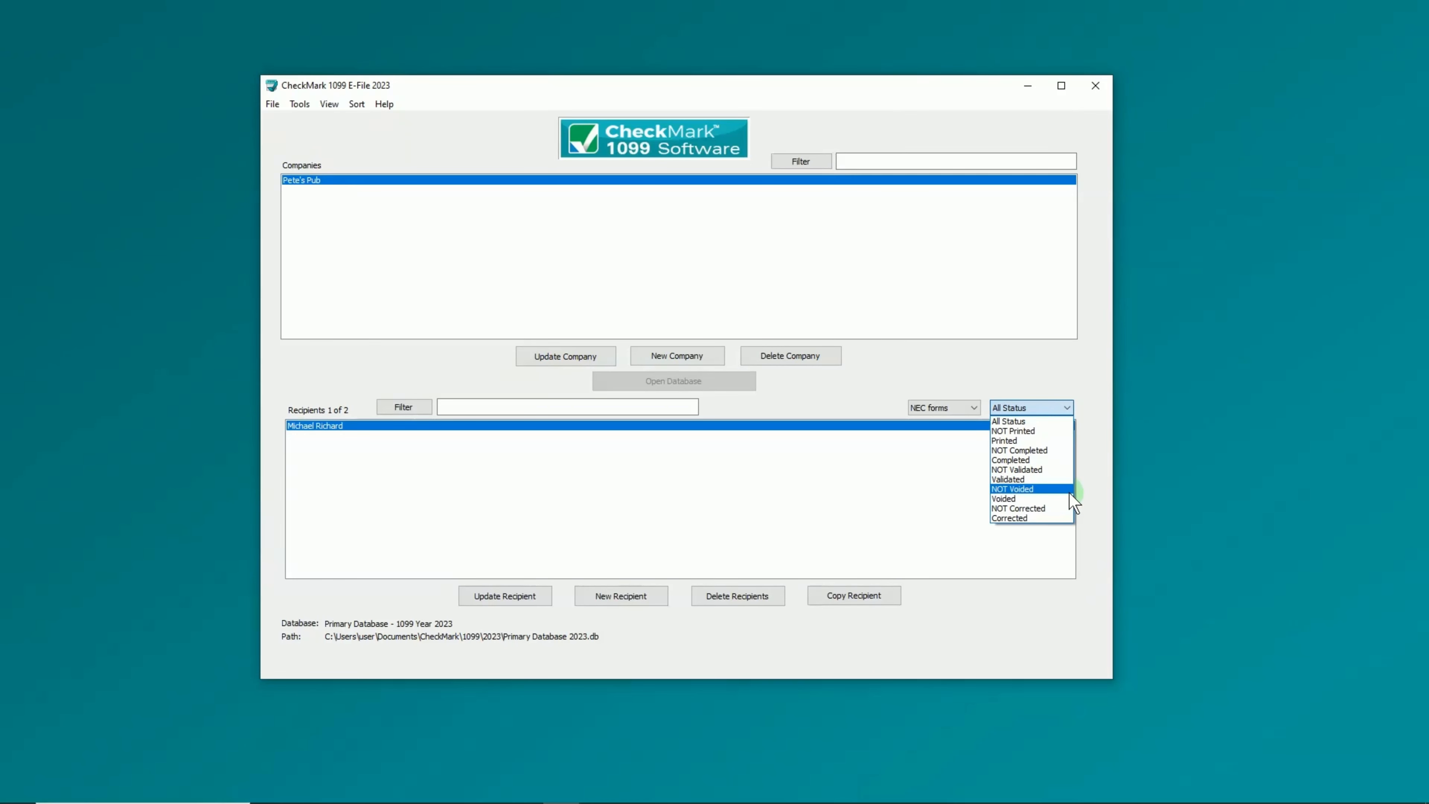
click(1034, 507)
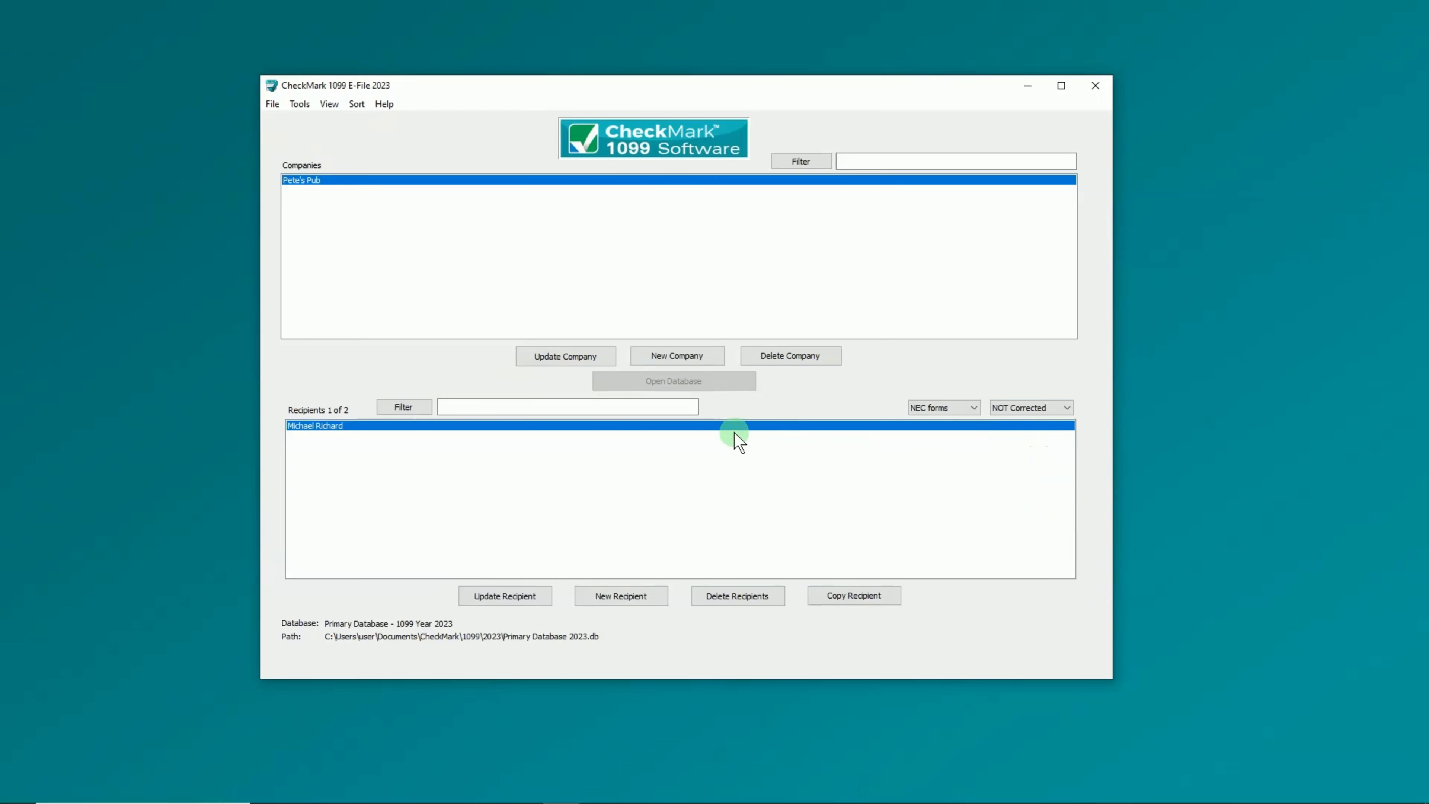
click(270, 103)
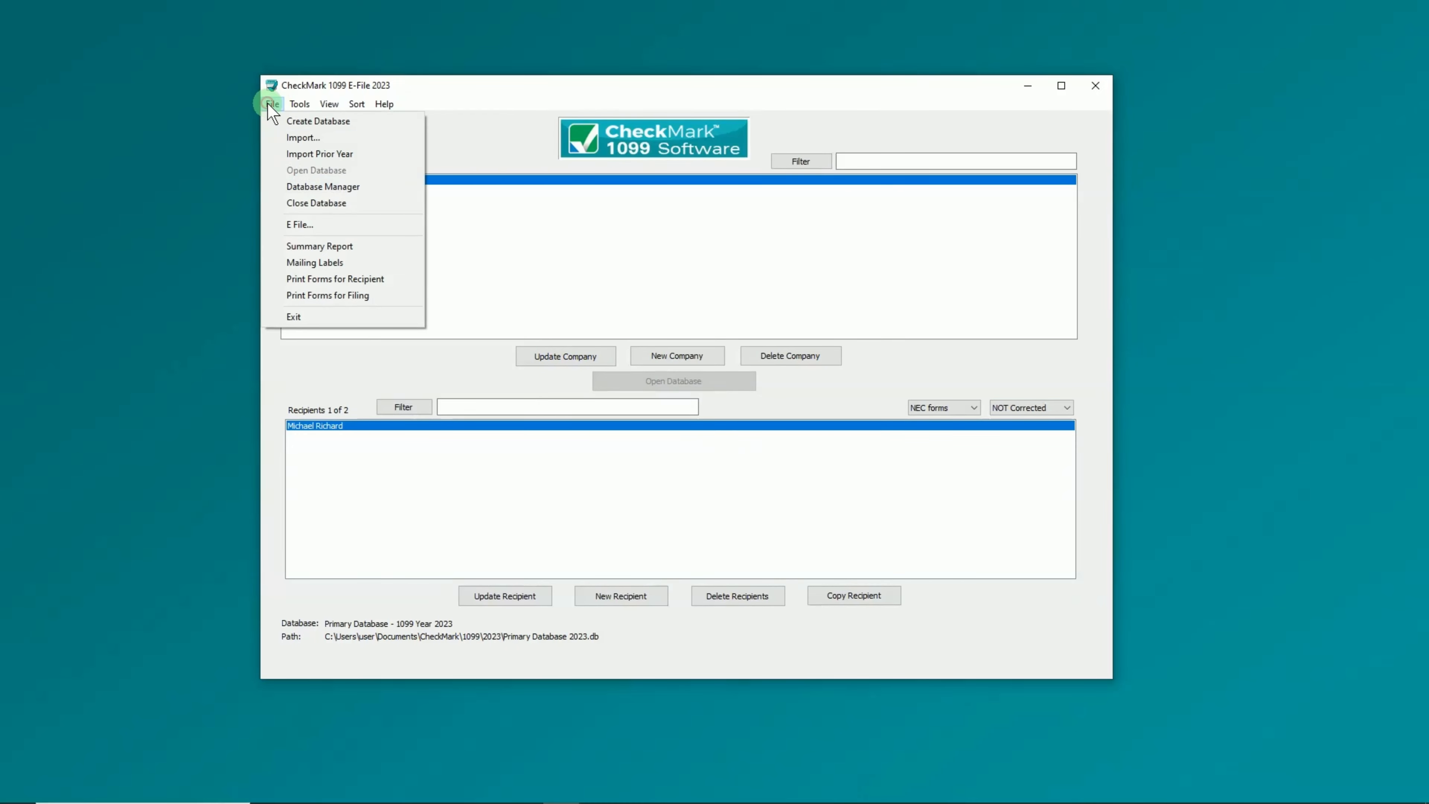
Step: Enter the transmitter control code, TIN, name and company on the E-File form
click(273, 224)
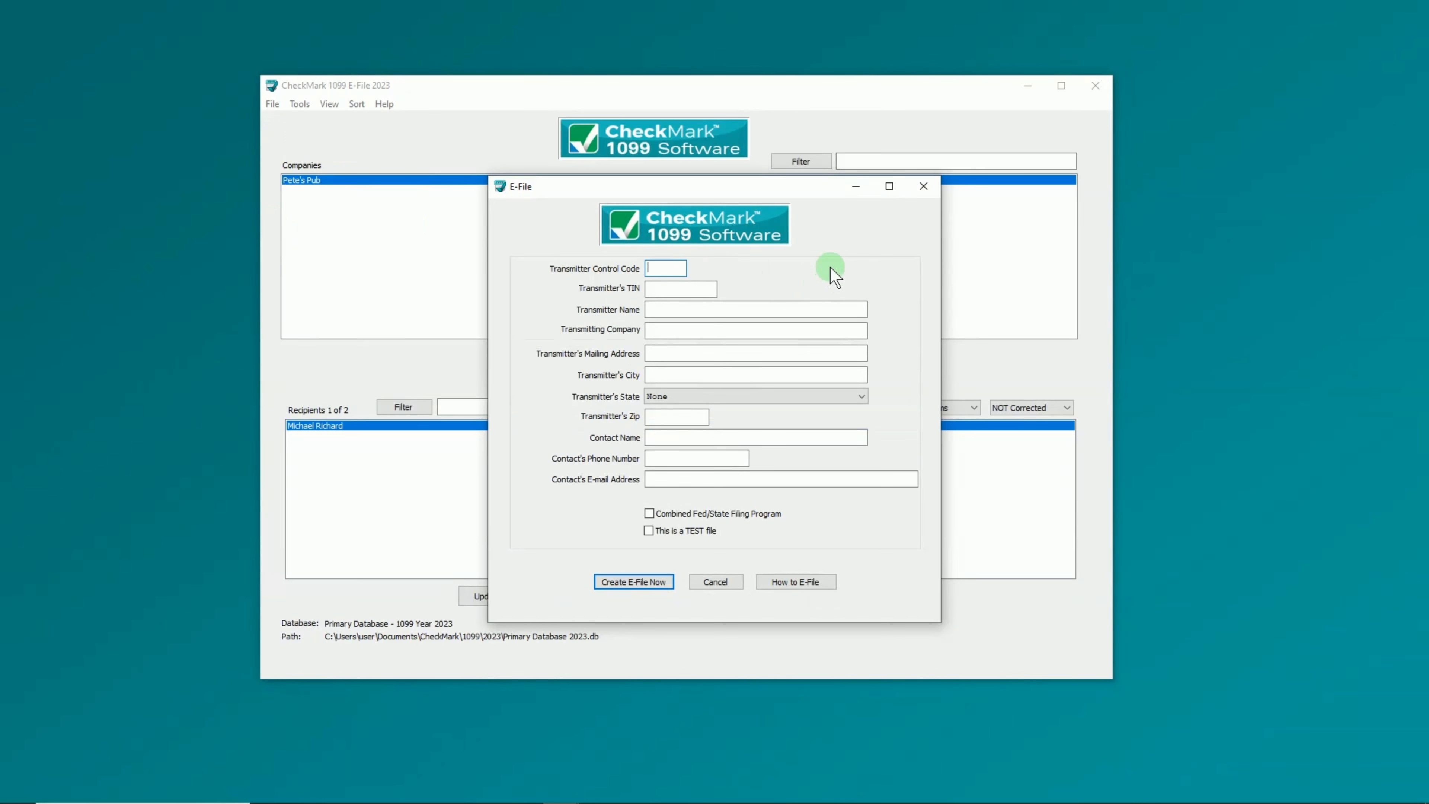
key(Tab)
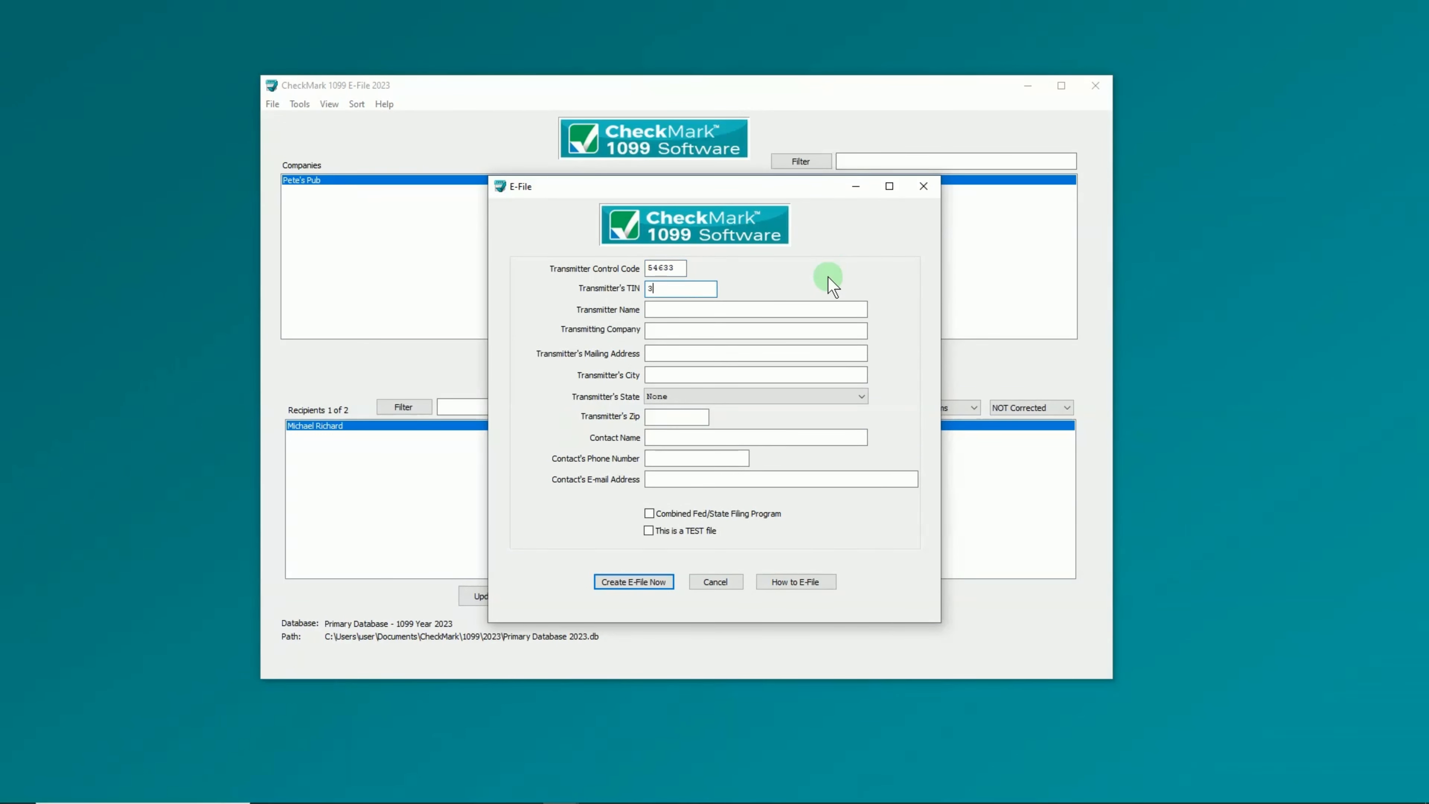
key(Tab)
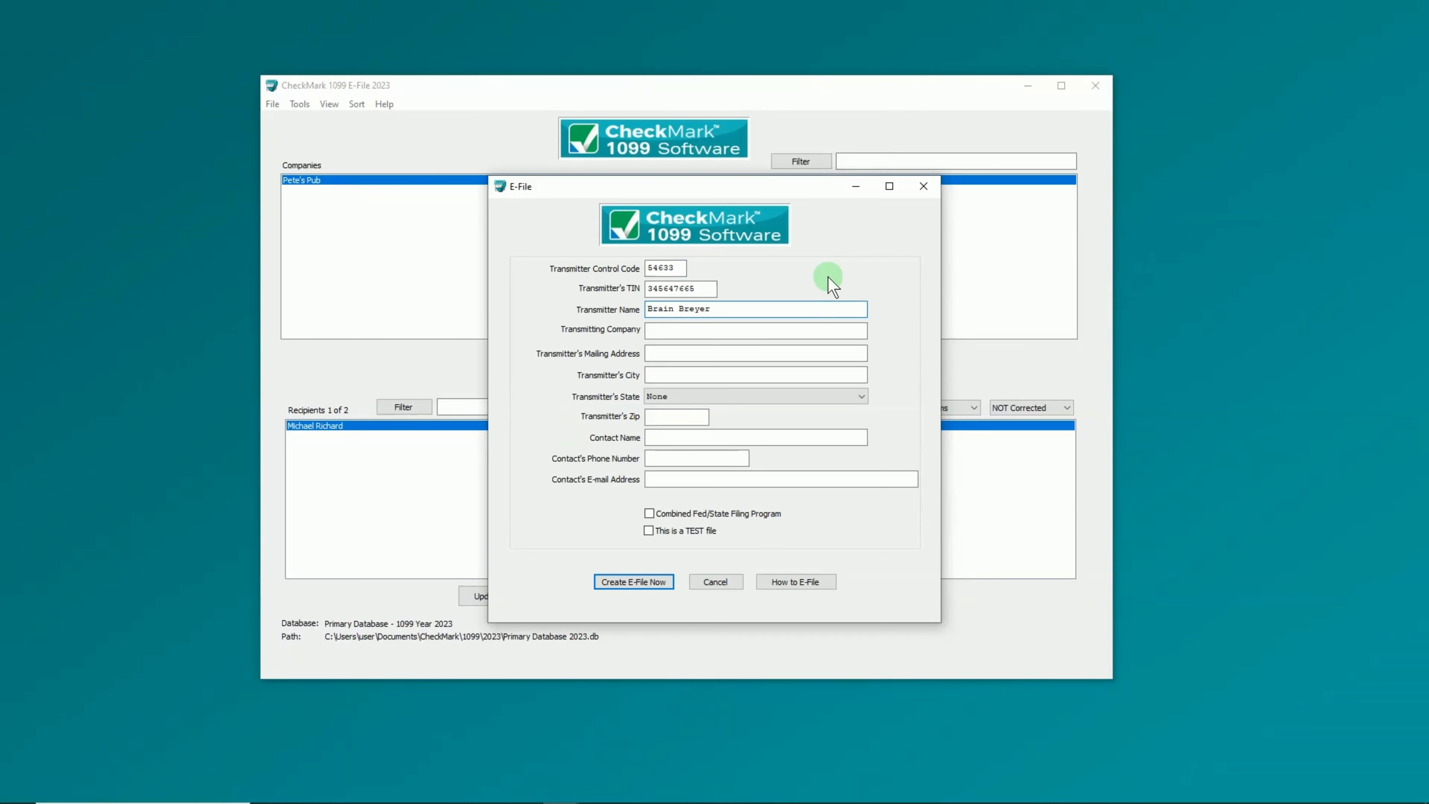
key(Tab)
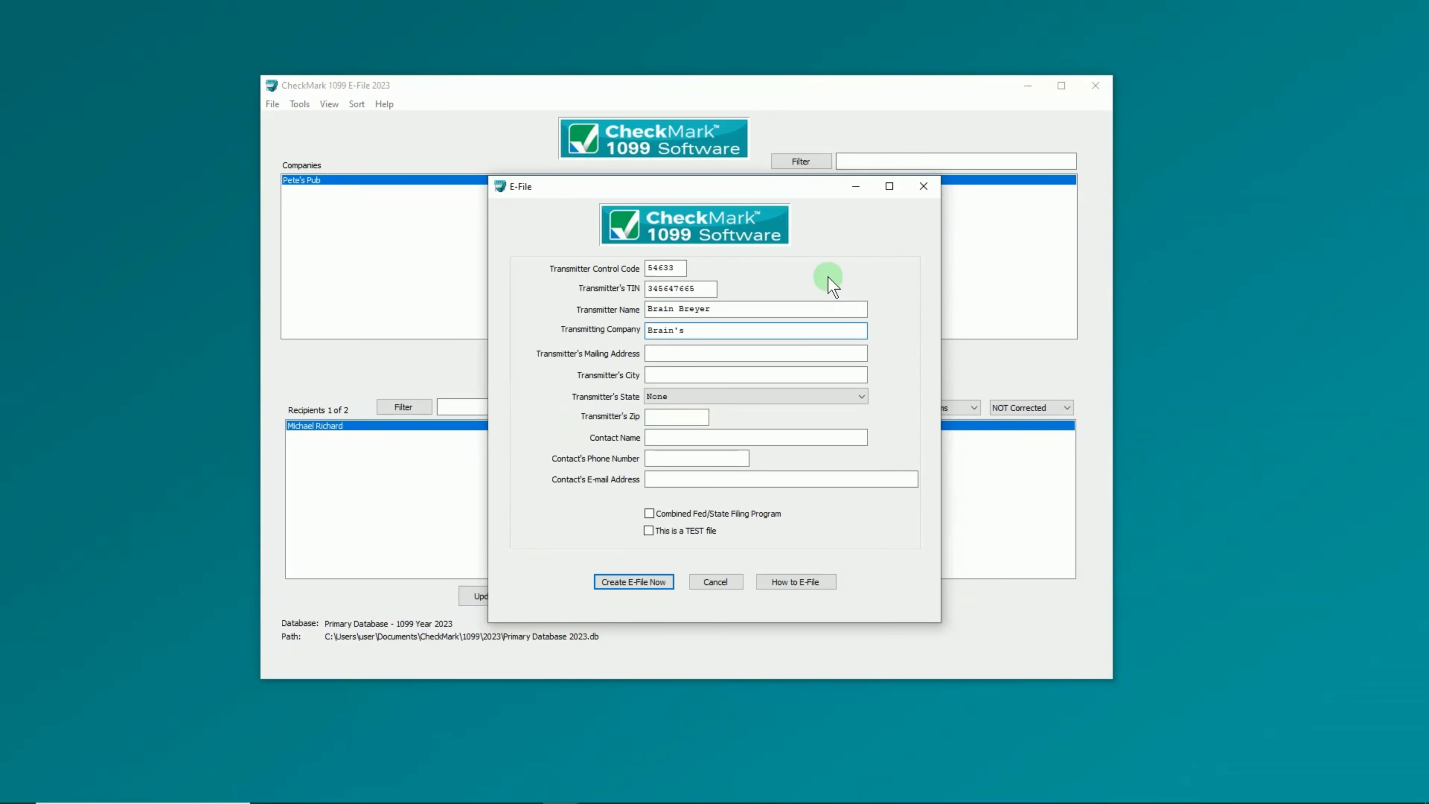
Step: Fill in the transmitter's street address, city, state Colorado-CO and zip code
key(Tab)
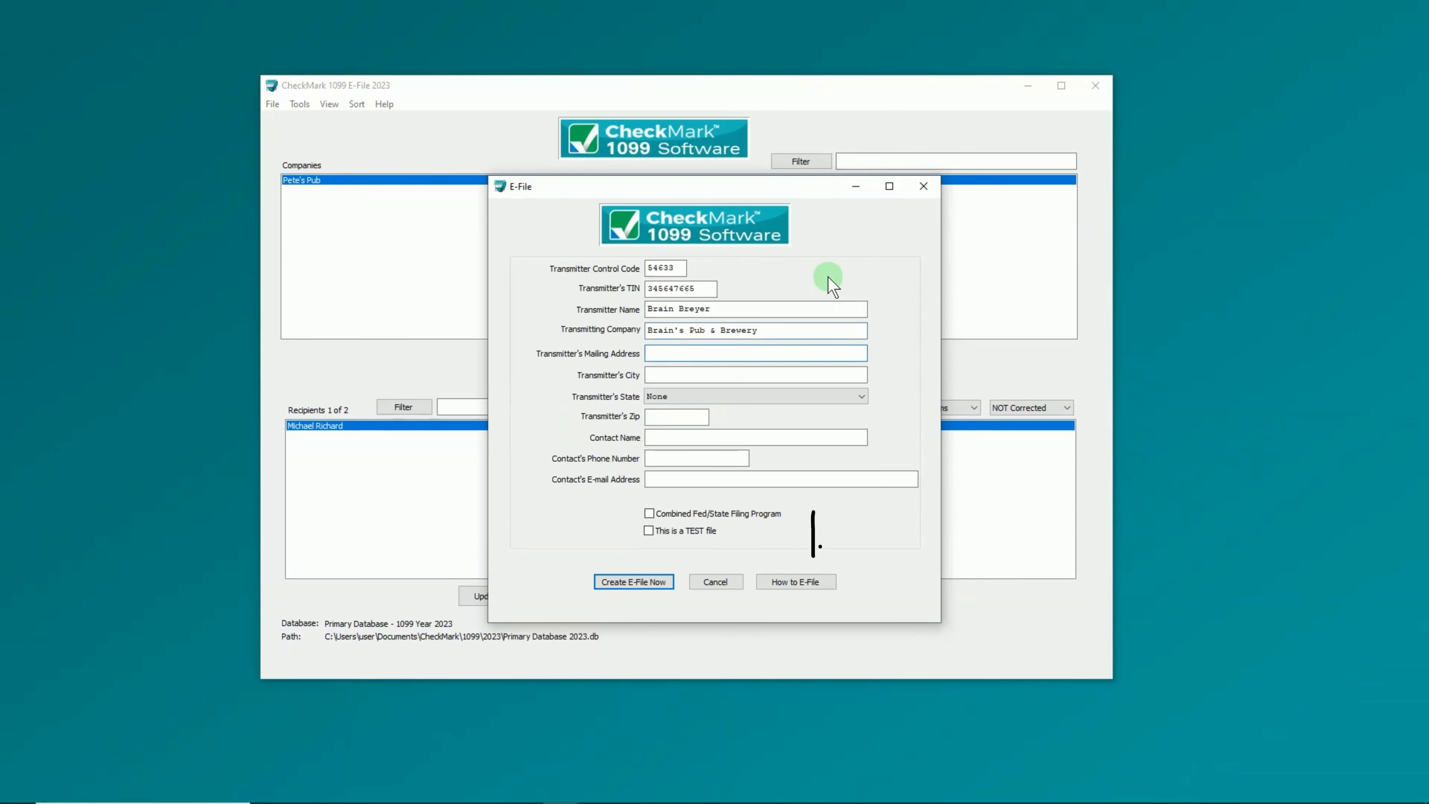
key(Tab)
text(Fort Collins)
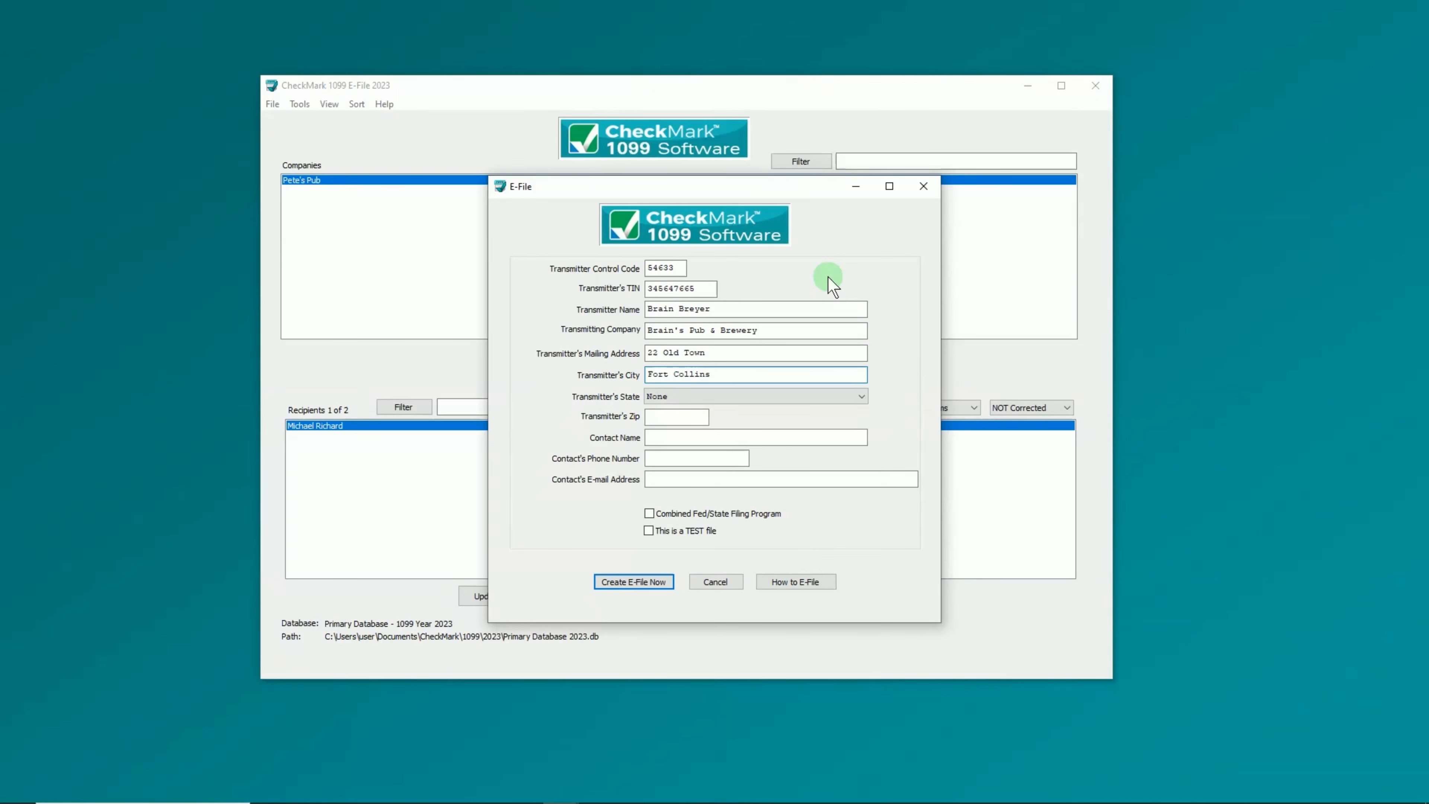
click(861, 397)
click(852, 481)
key(Tab)
text(80528)
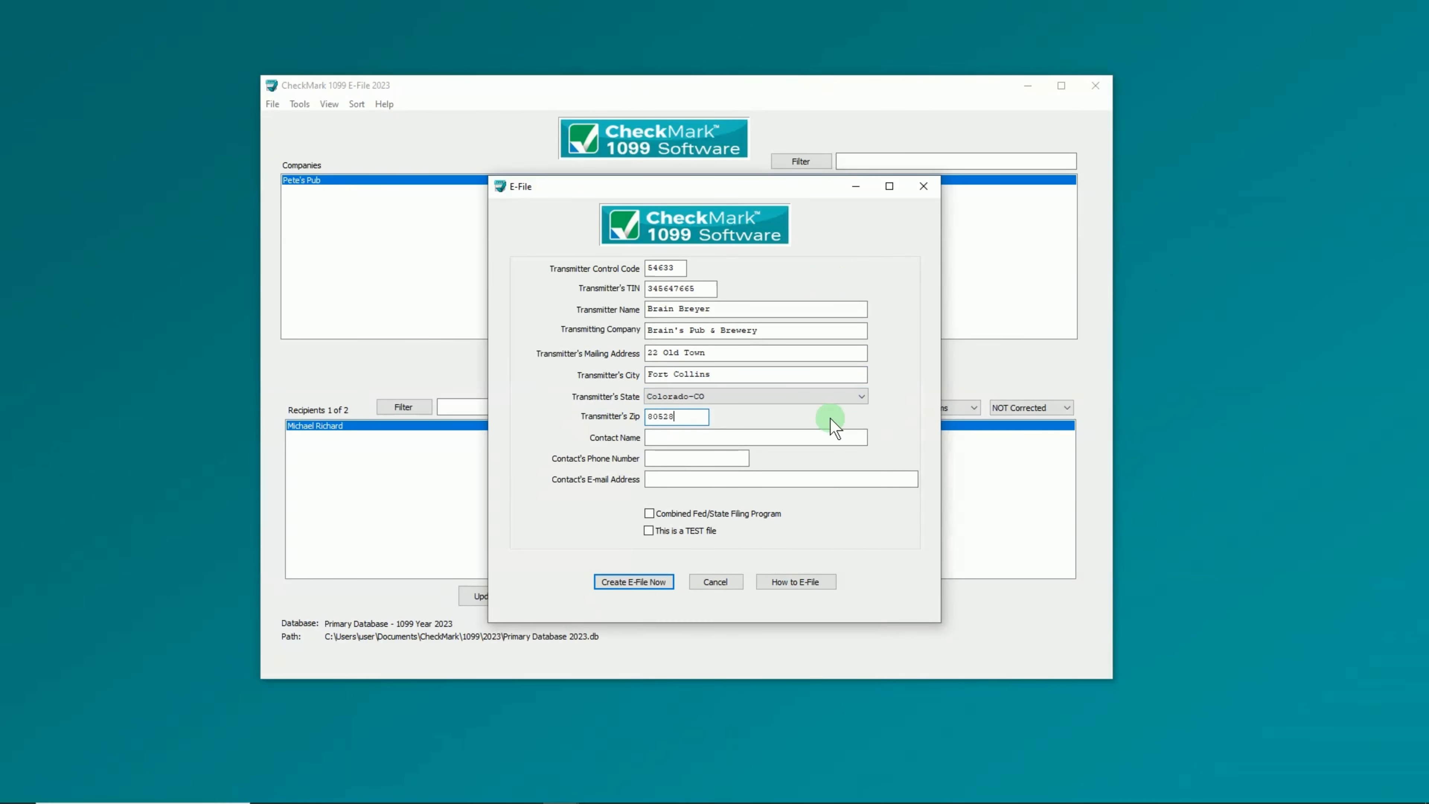
Step: Enter the contact's name, phone number and e-mail address
key(Tab)
key(Tab)
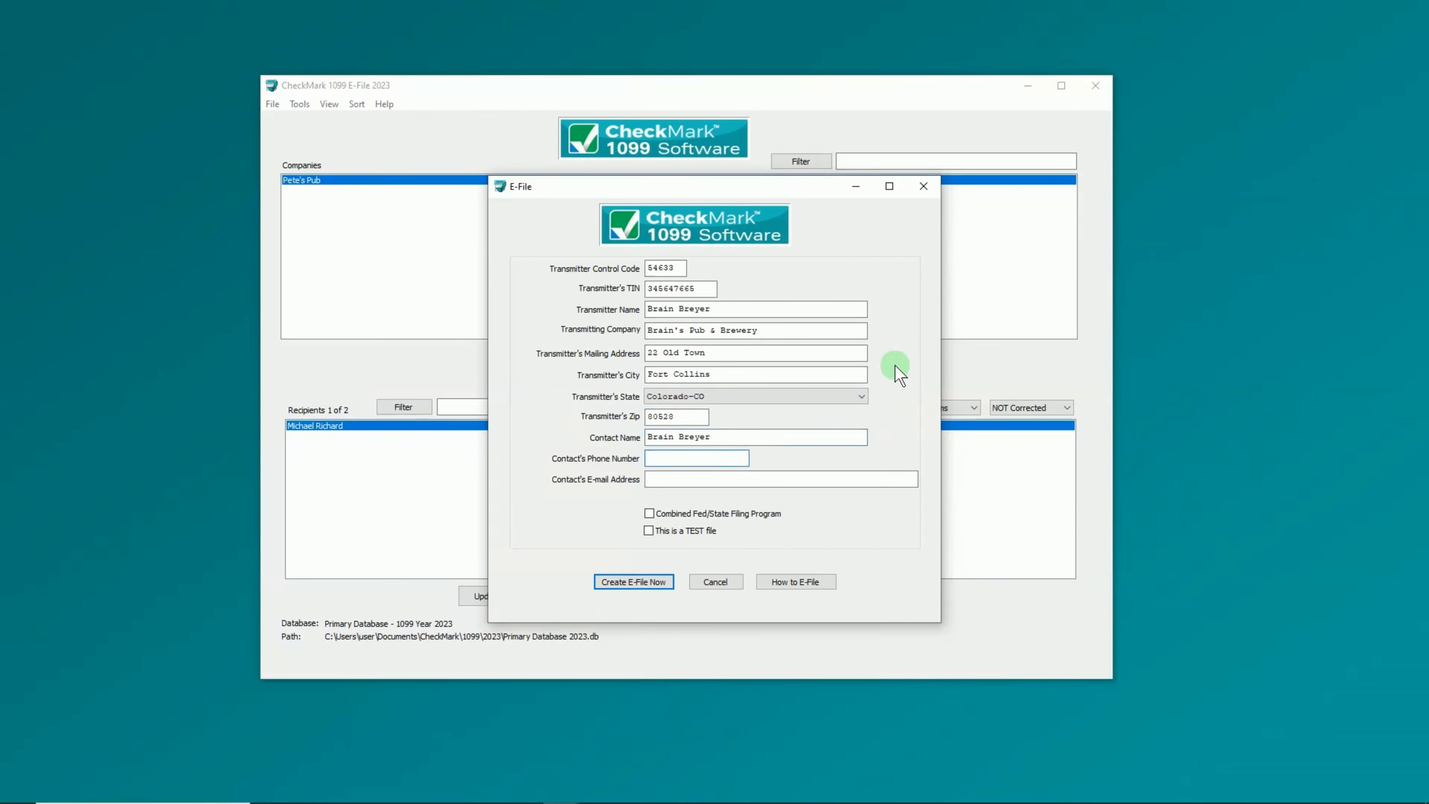
key(Tab)
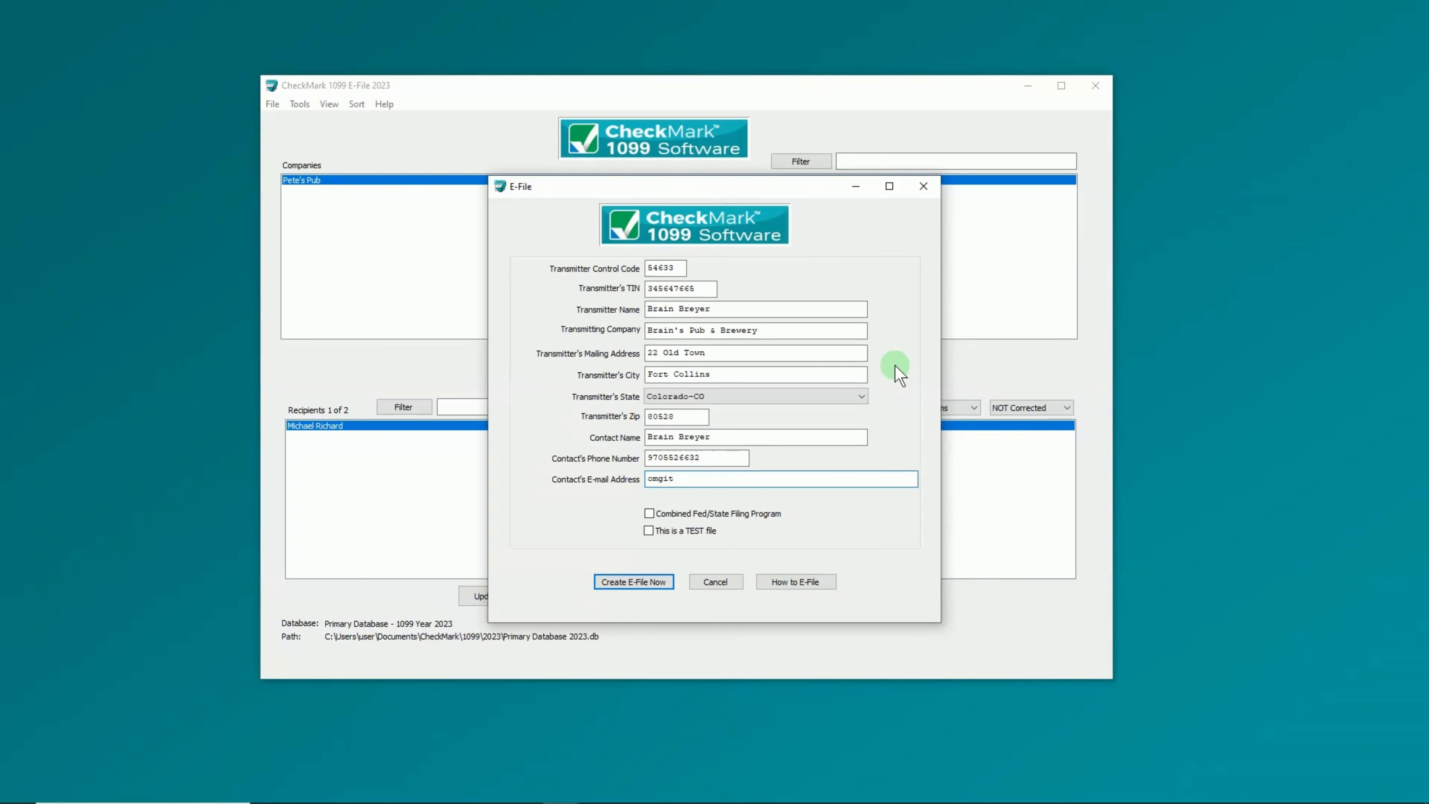
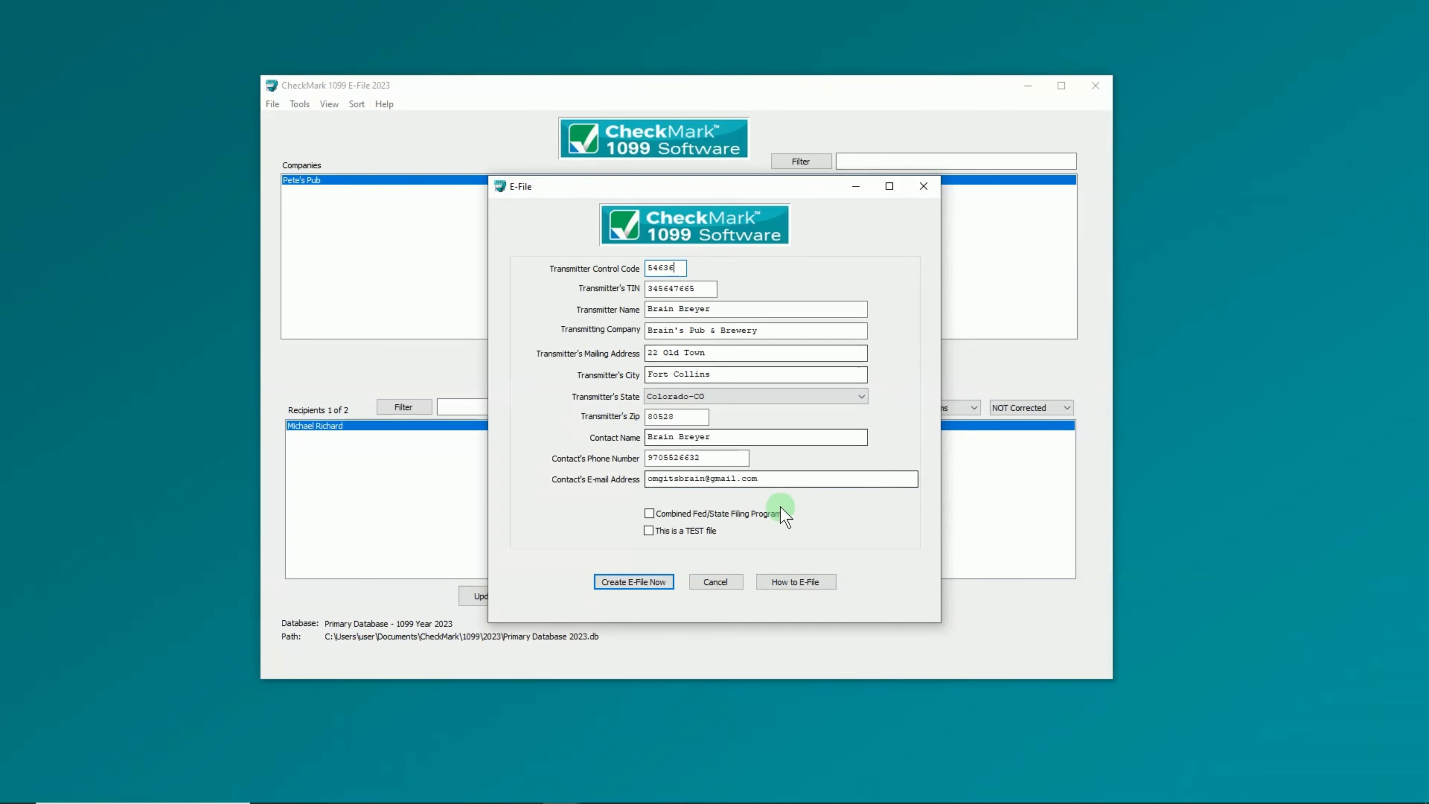
Step: Check Combined Fed/State and TEST file, then fix the rejected five-character control code
click(649, 514)
click(648, 530)
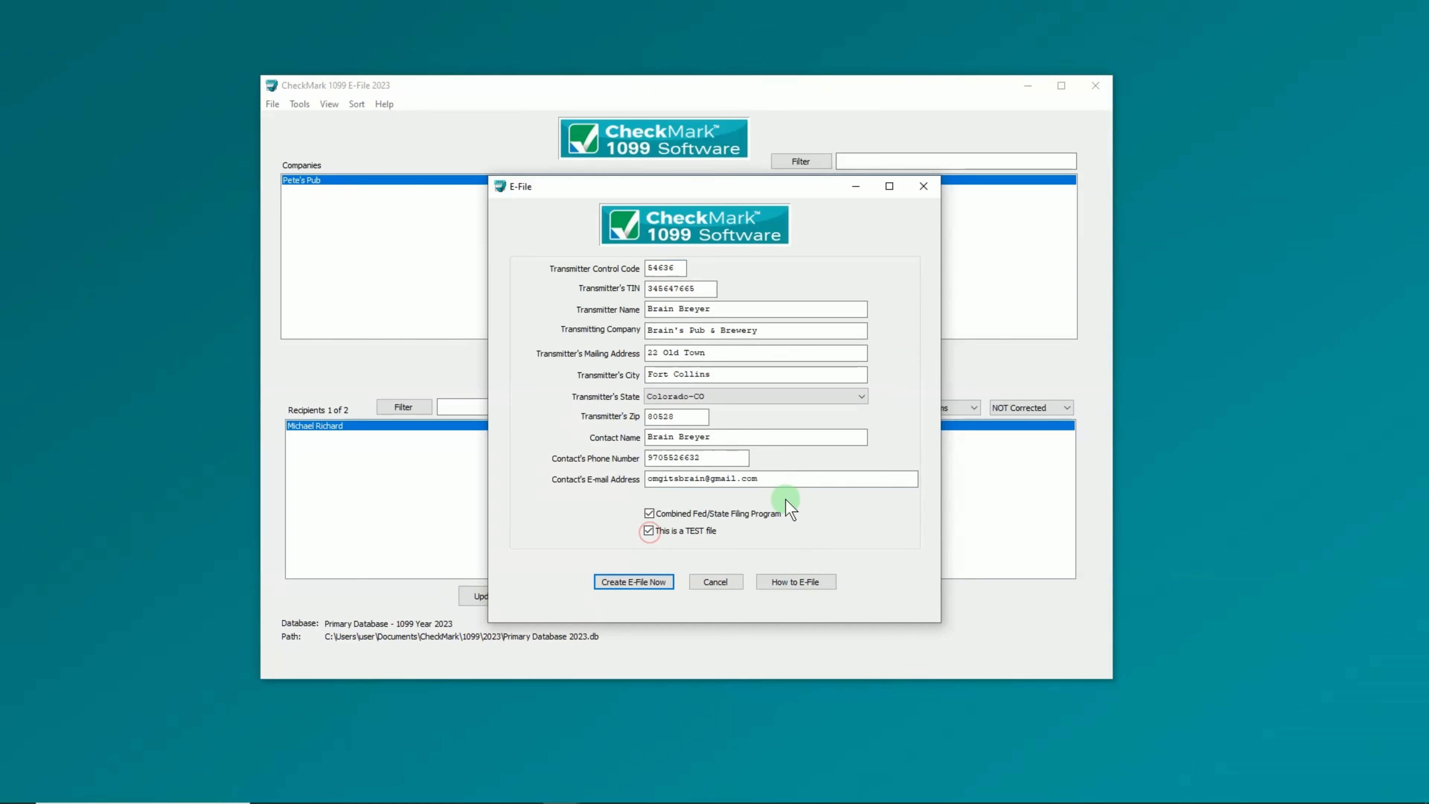
click(670, 583)
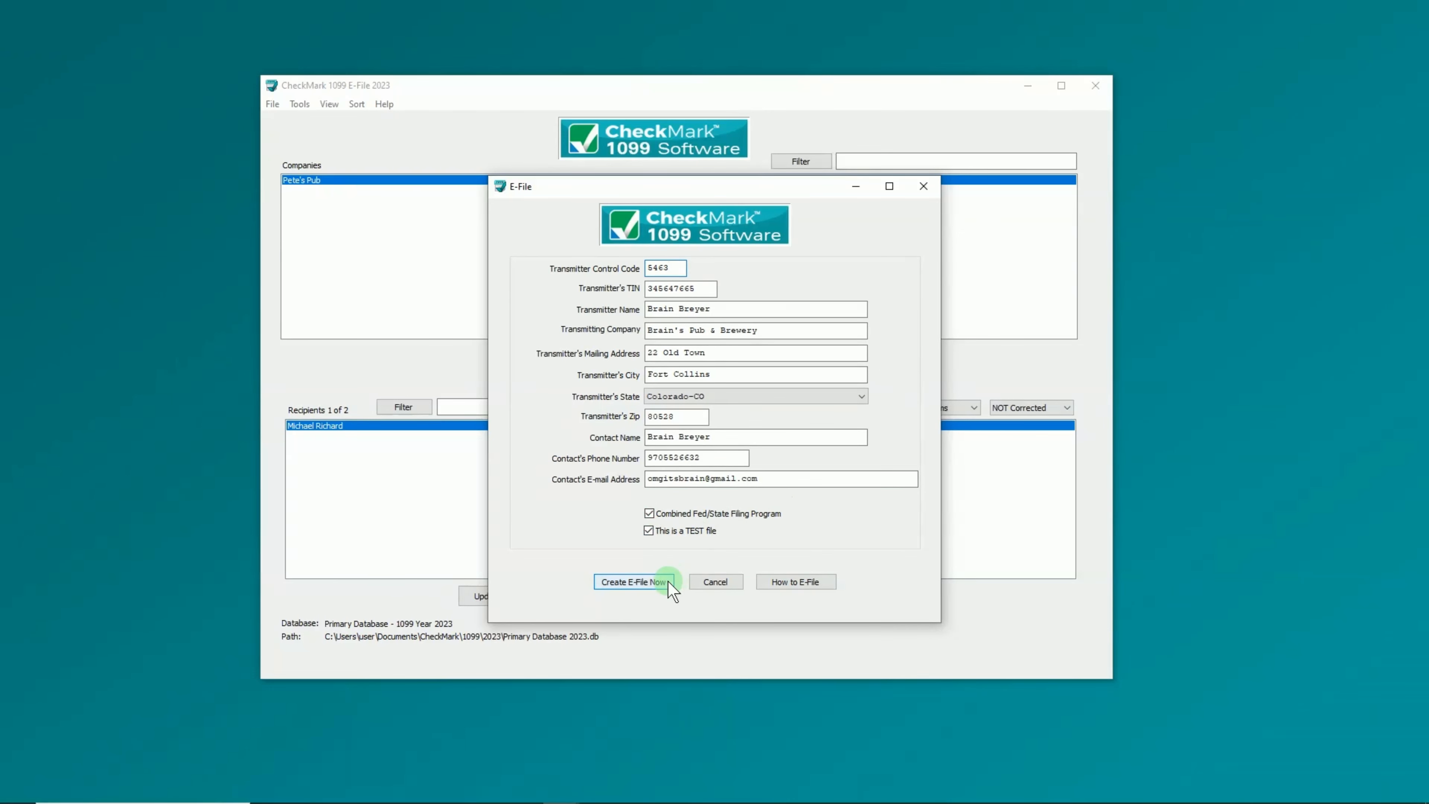
click(760, 501)
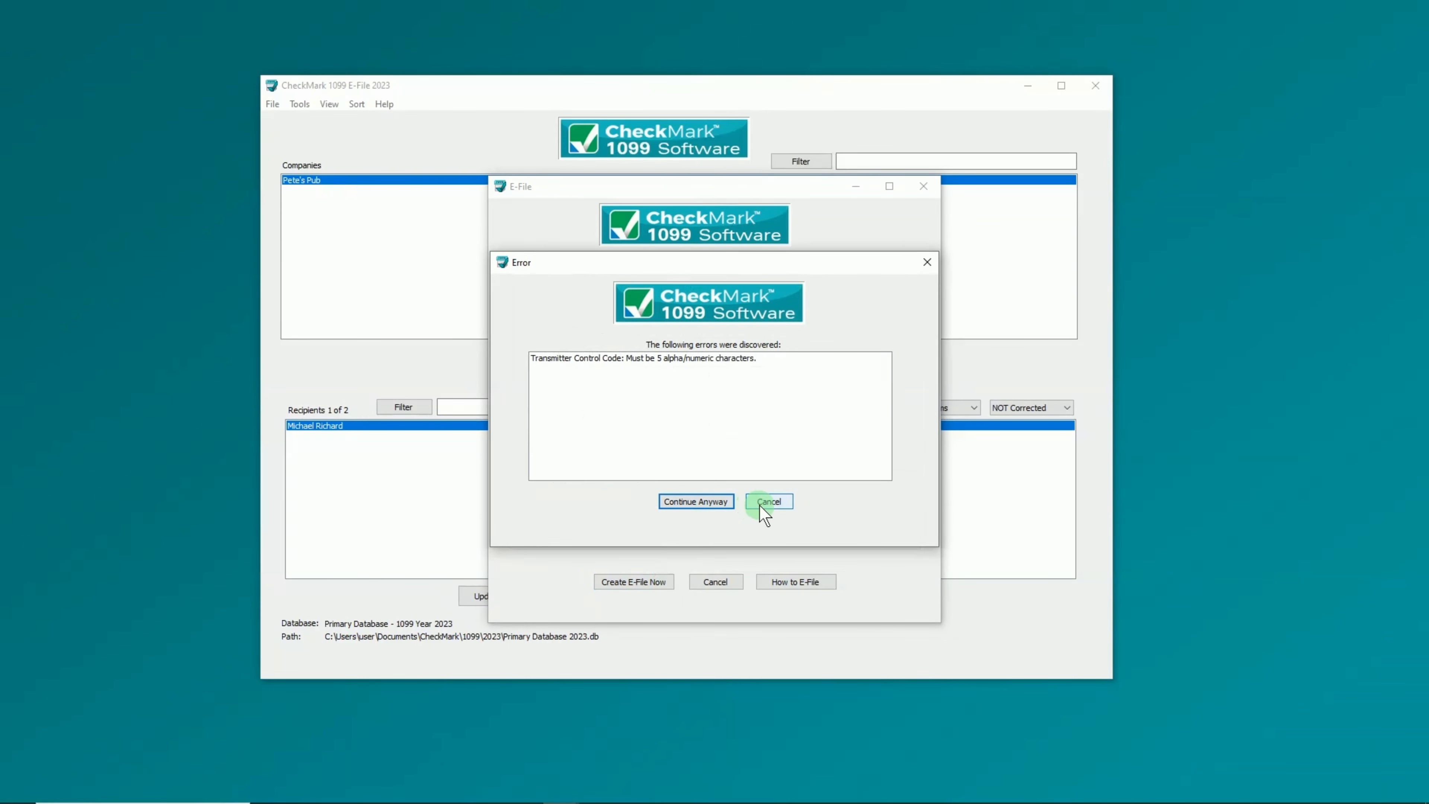
click(682, 272)
text(7)
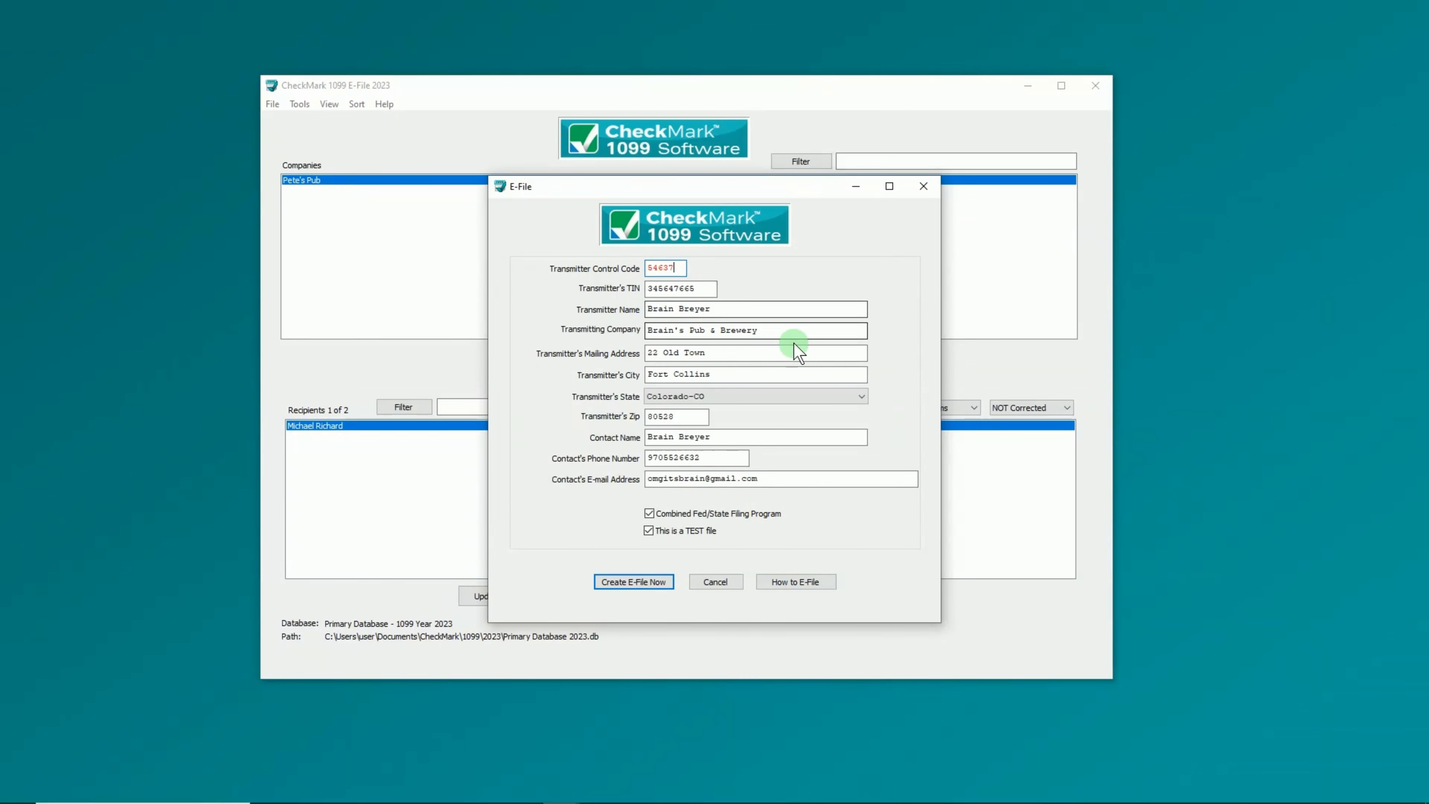
Step: Generate the test e-file and save it as 1099_E-File 2 in OneDrive
click(661, 586)
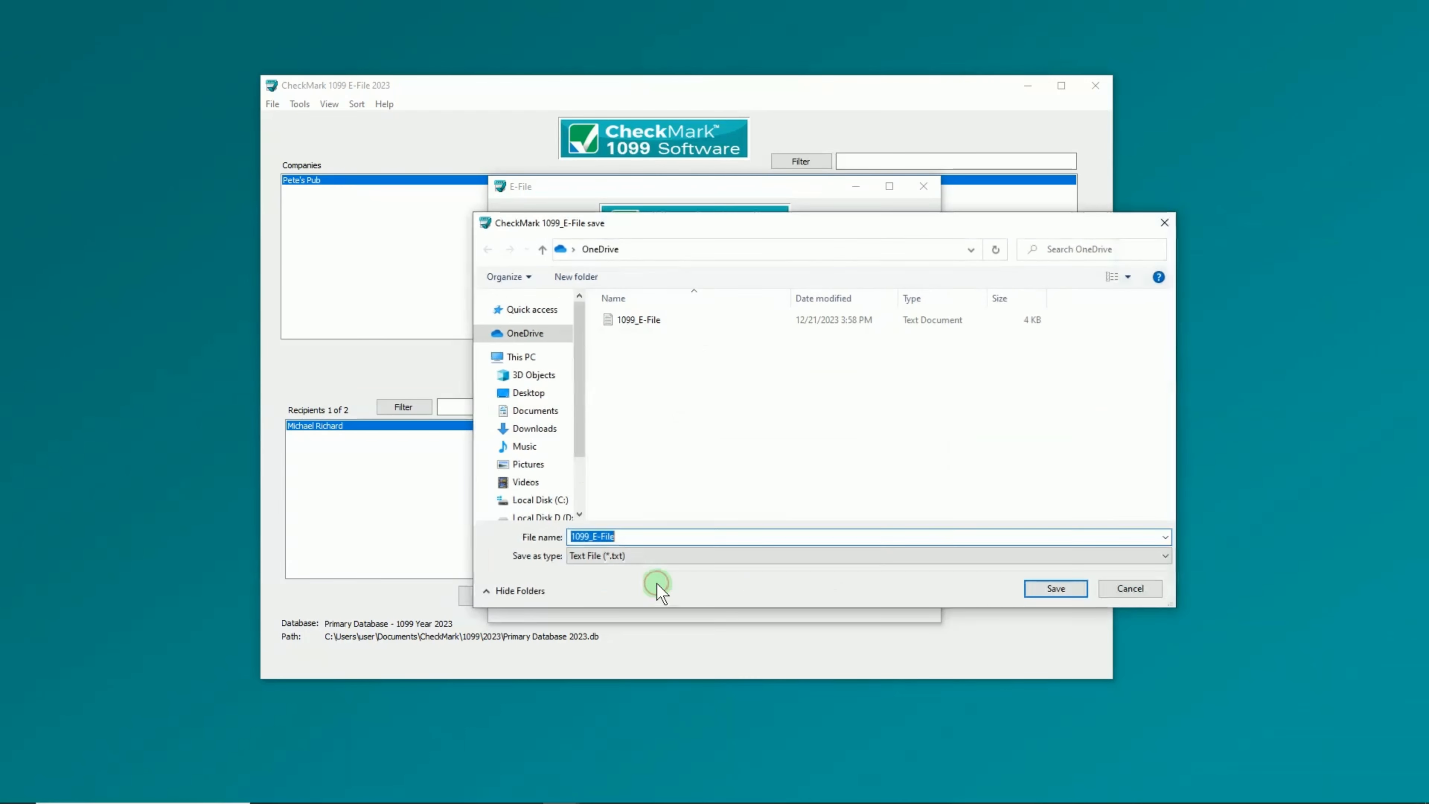
click(693, 533)
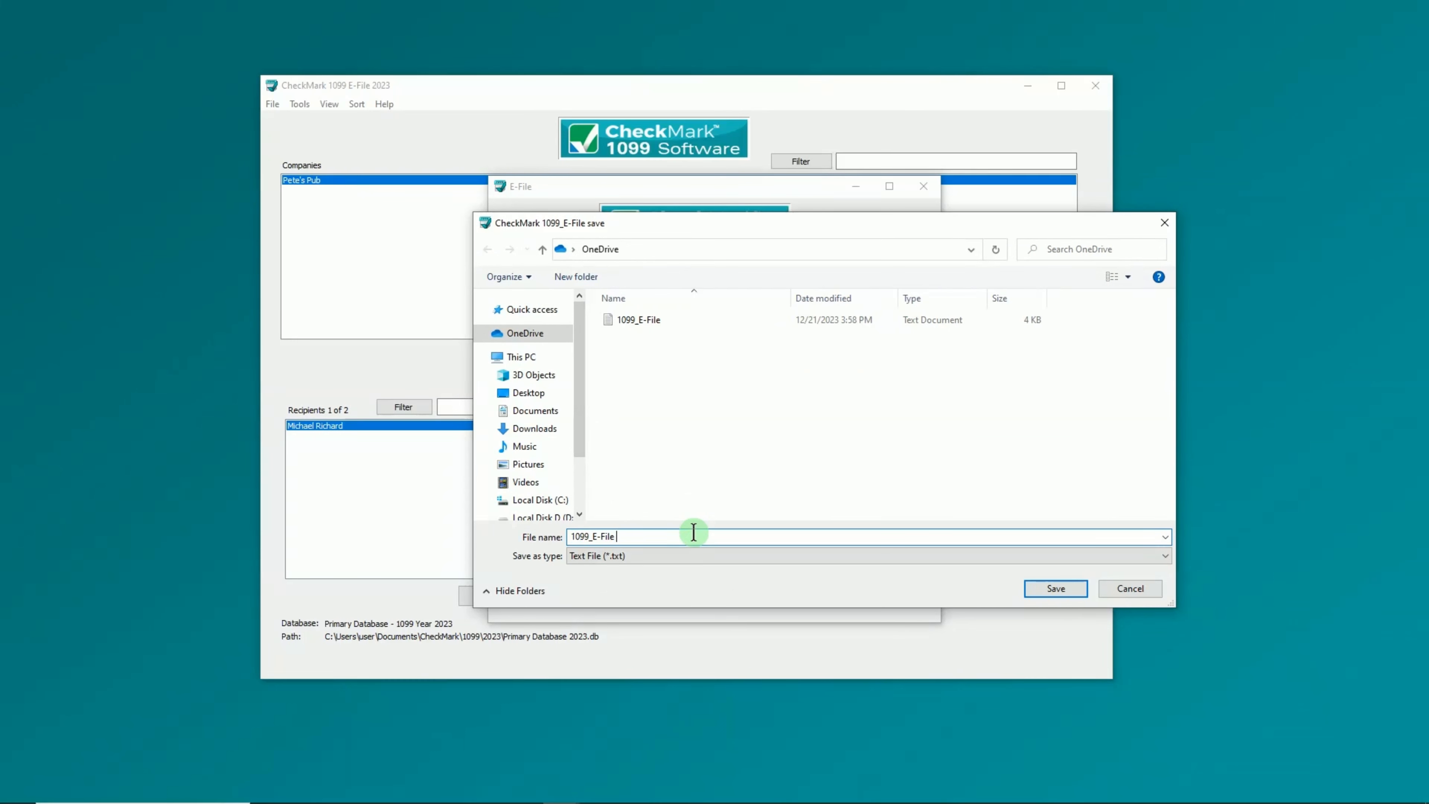
text(2)
click(1056, 588)
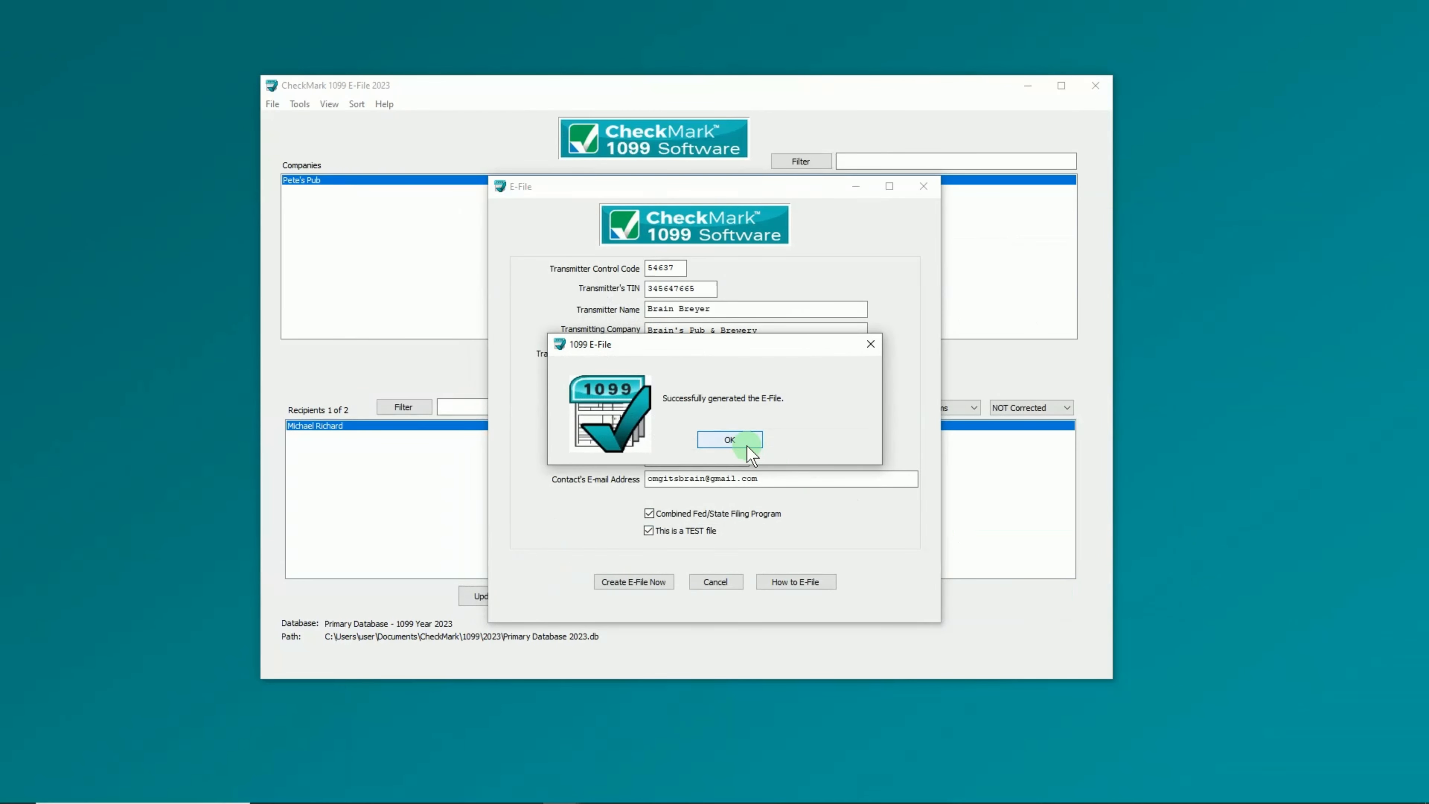
click(729, 440)
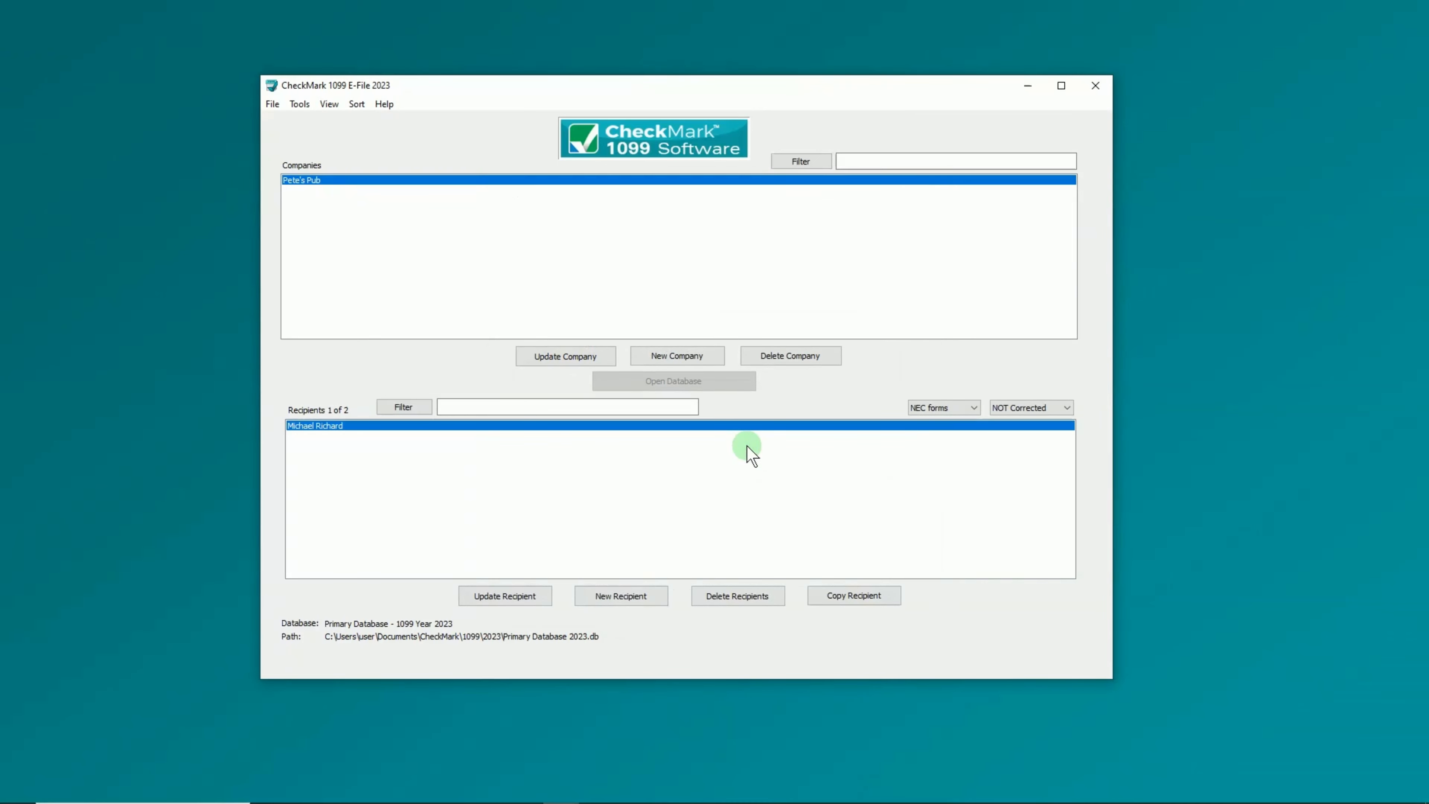